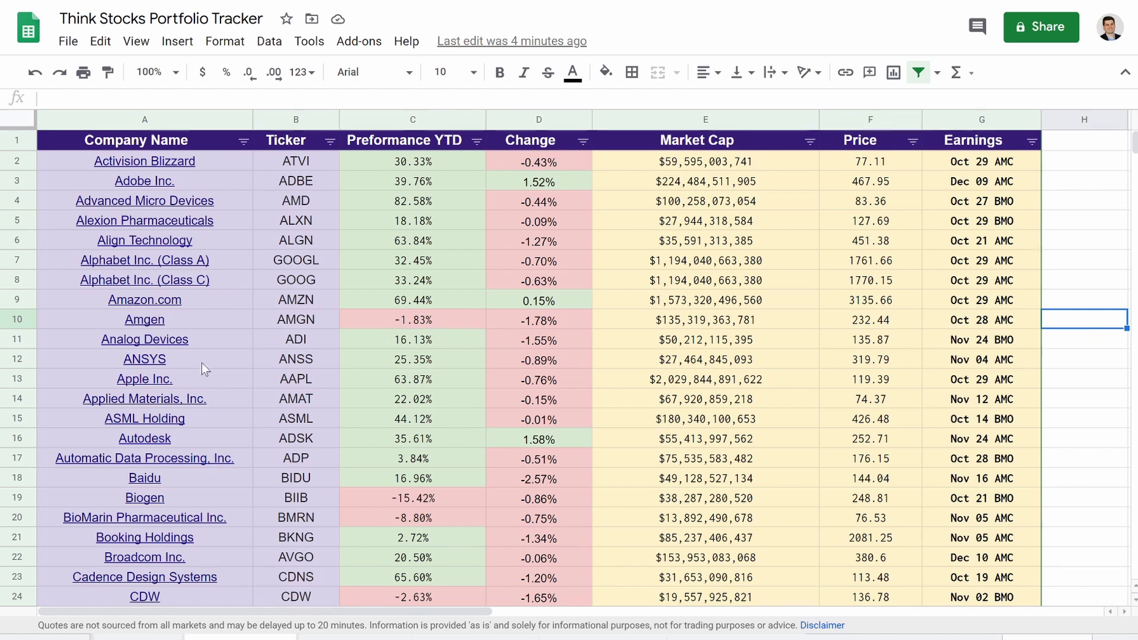
Look through the finished stock tracker's full list of companies from Activision Blizzard to Zoom Video Communications.
{"action": "scroll", "coordinate": [200, 367], "scroll_direction": "down", "scroll_amount": 1}
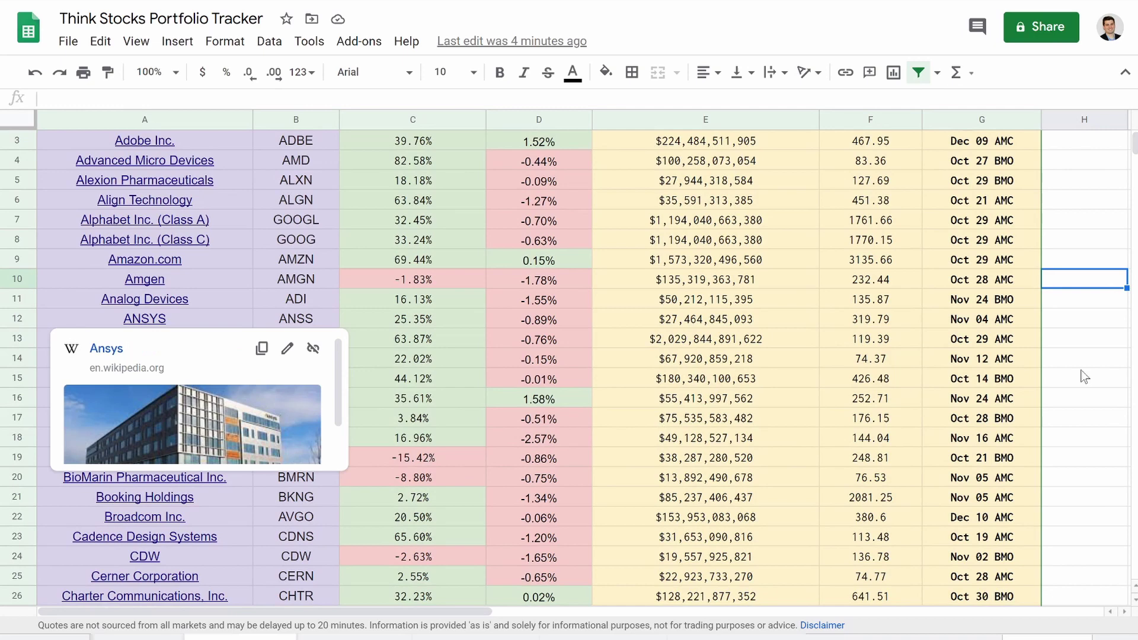
{"action": "scroll", "coordinate": [846, 418], "scroll_direction": "down", "scroll_amount": 7}
{"action": "scroll", "coordinate": [846, 419], "scroll_direction": "down", "scroll_amount": 20}
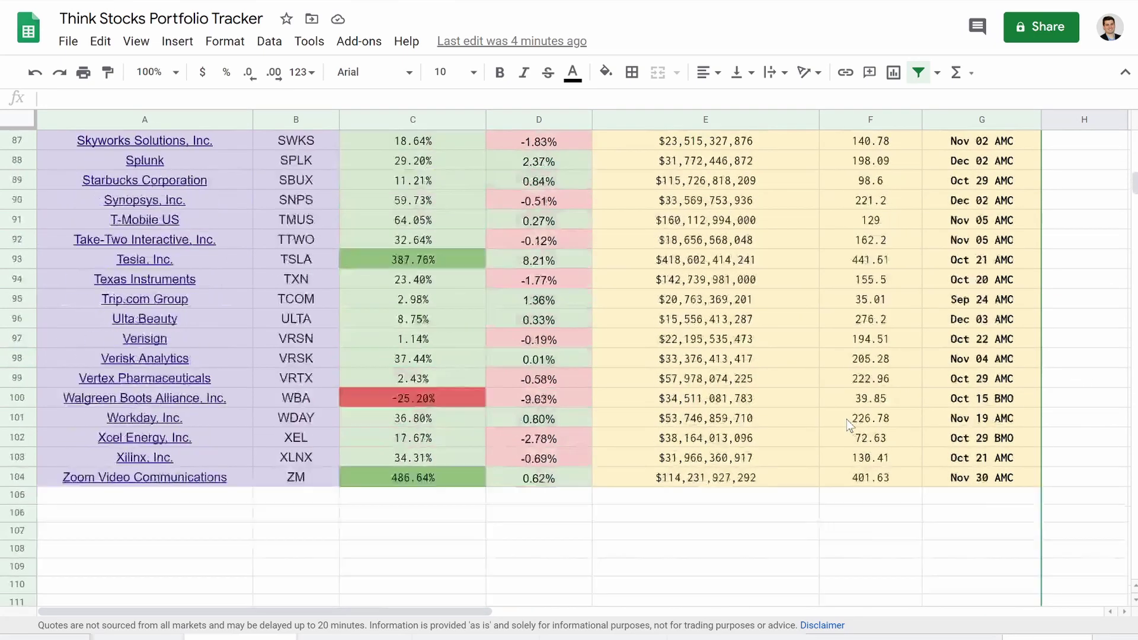
{"action": "scroll", "coordinate": [846, 419], "scroll_direction": "up", "scroll_amount": 2}
{"action": "mouse_move", "coordinate": [88, 401]}
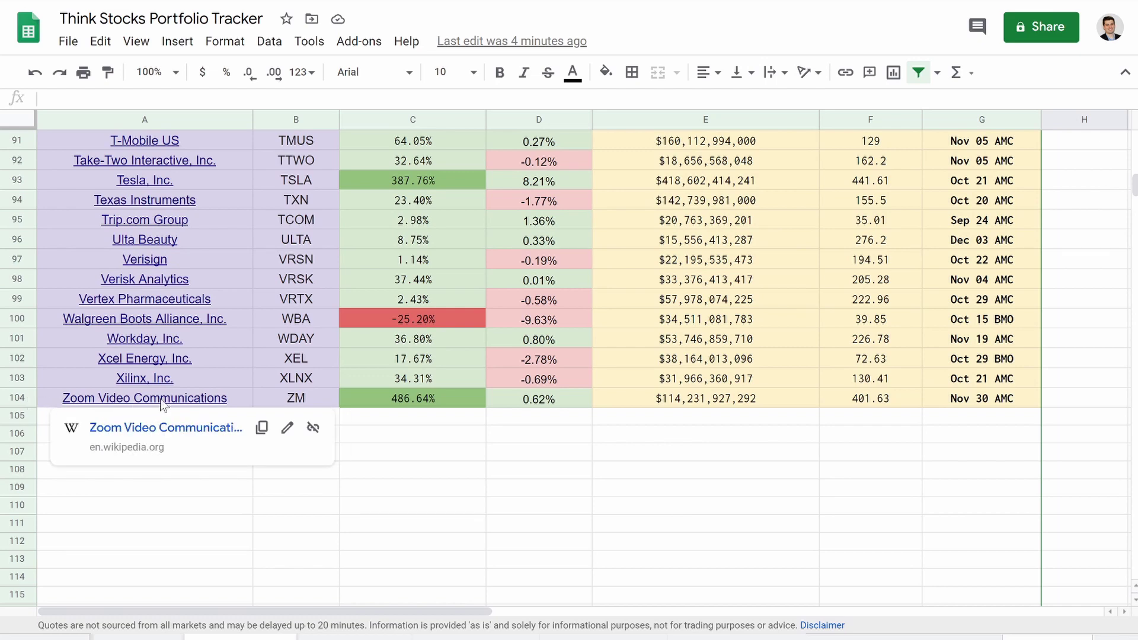
{"action": "scroll", "coordinate": [226, 329], "scroll_direction": "up", "scroll_amount": 20}
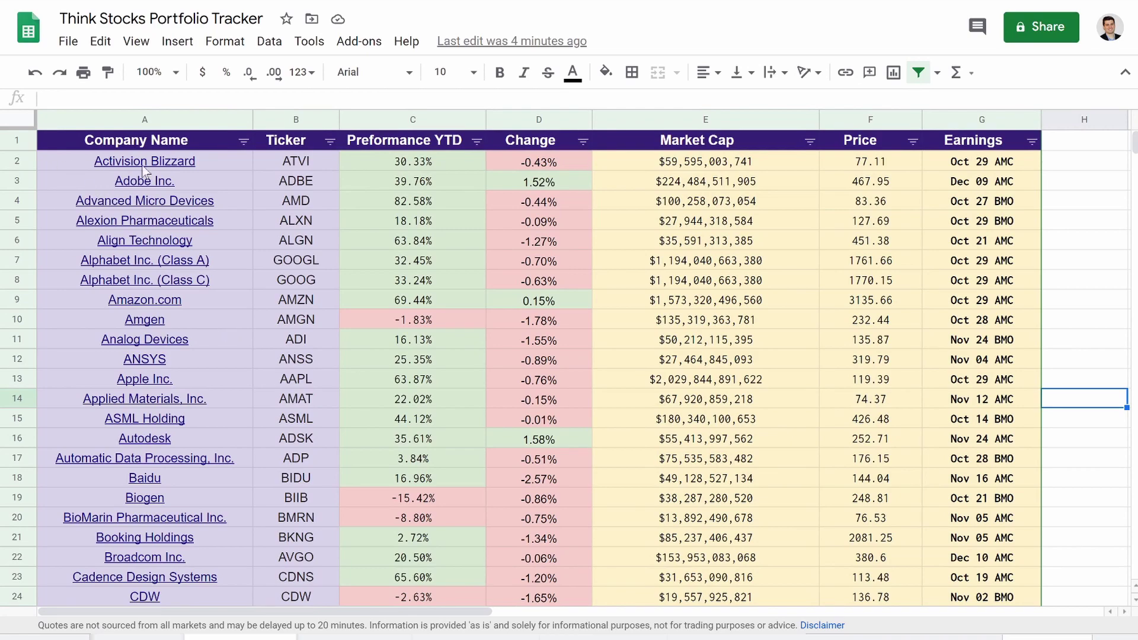
{"action": "scroll", "coordinate": [152, 299], "scroll_direction": "down", "scroll_amount": 20}
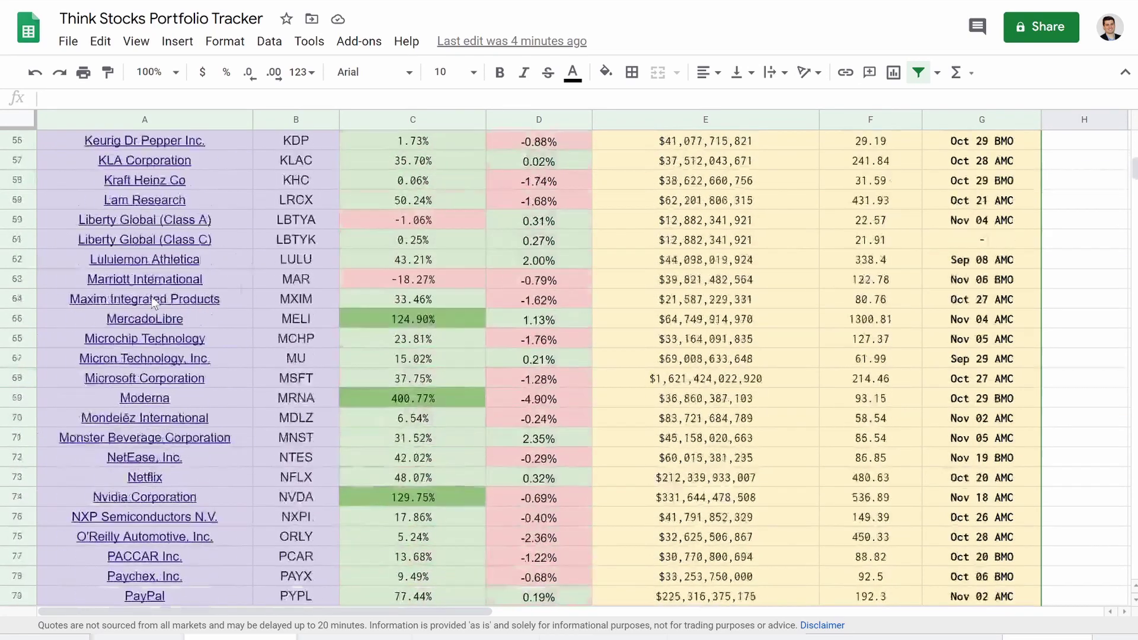
{"action": "scroll", "coordinate": [153, 299], "scroll_direction": "down", "scroll_amount": 8}
{"action": "scroll", "coordinate": [151, 296], "scroll_direction": "up", "scroll_amount": 20}
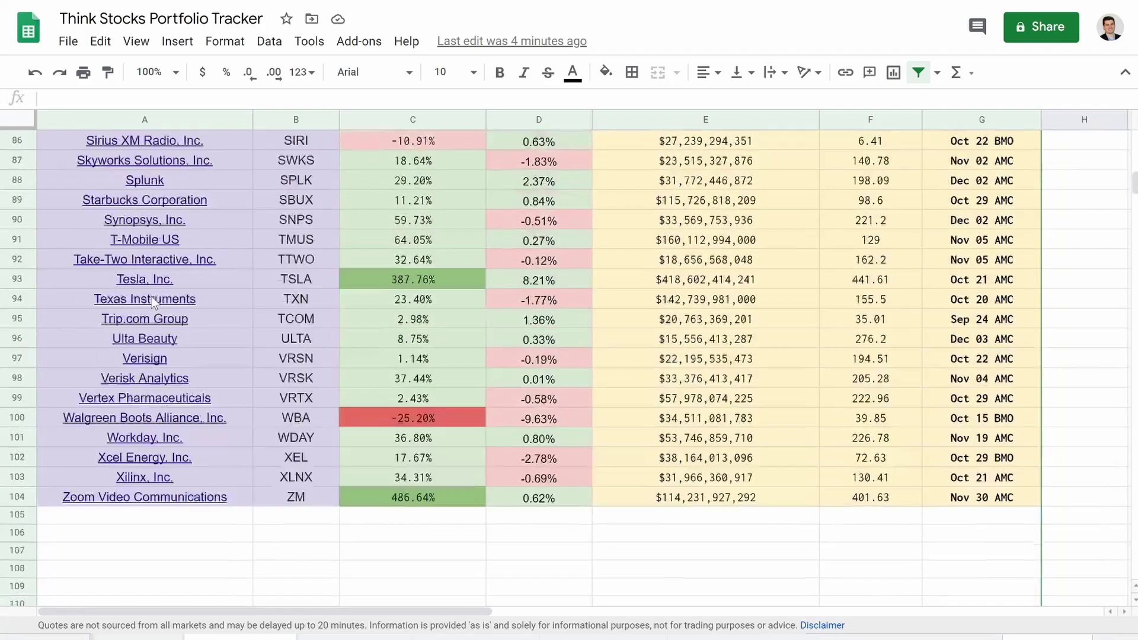
{"action": "scroll", "coordinate": [151, 296], "scroll_direction": "up", "scroll_amount": 2}
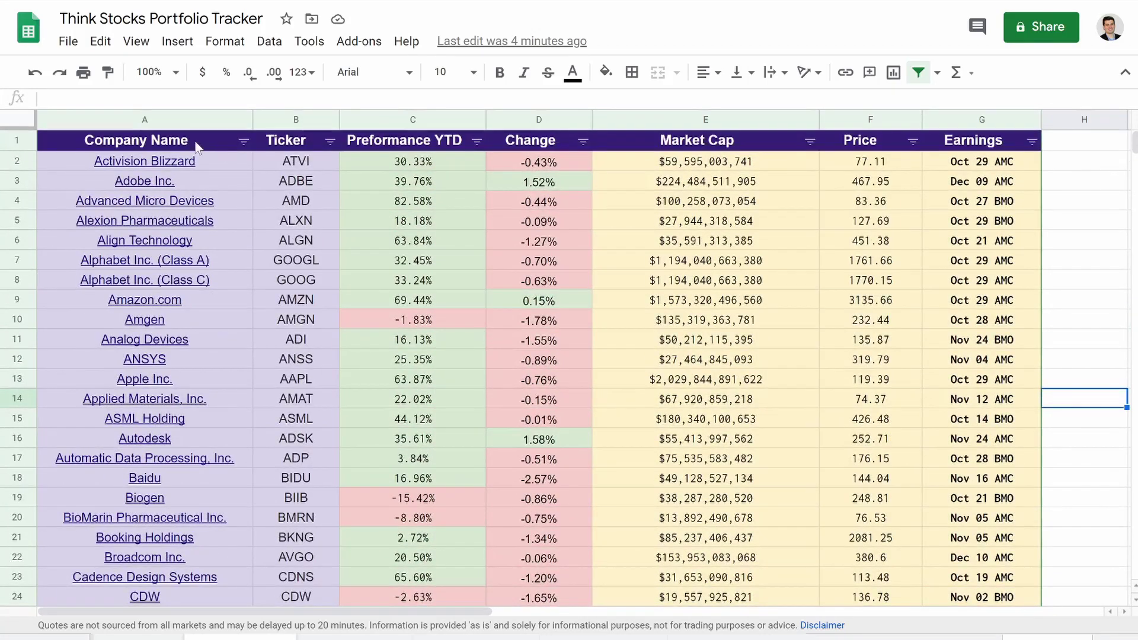
Sort the table by Ticker A → Z, and by Preformance YTD in ascending and in descending order.
{"action": "left_click", "coordinate": [330, 141]}
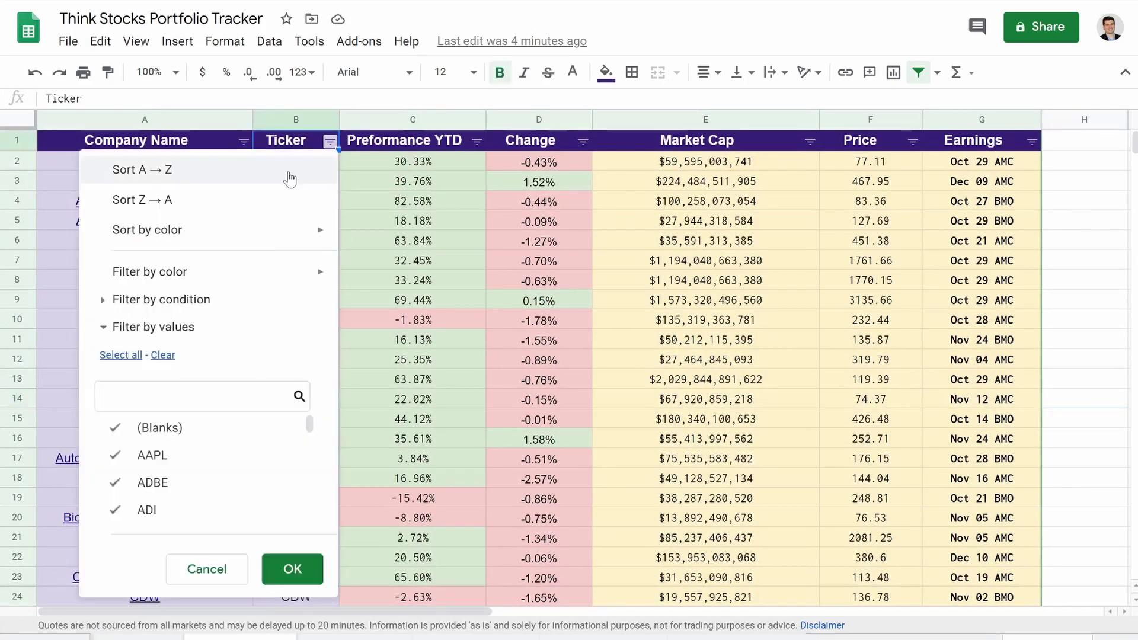
{"action": "left_click", "coordinate": [288, 169]}
{"action": "left_click", "coordinate": [476, 141]}
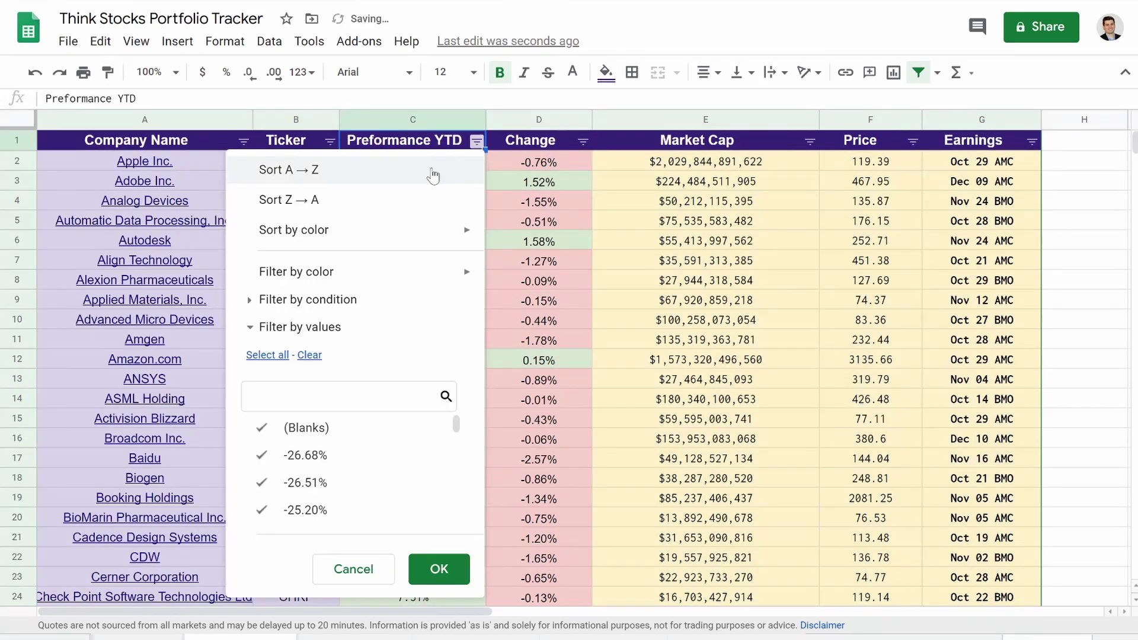
{"action": "left_click", "coordinate": [408, 169]}
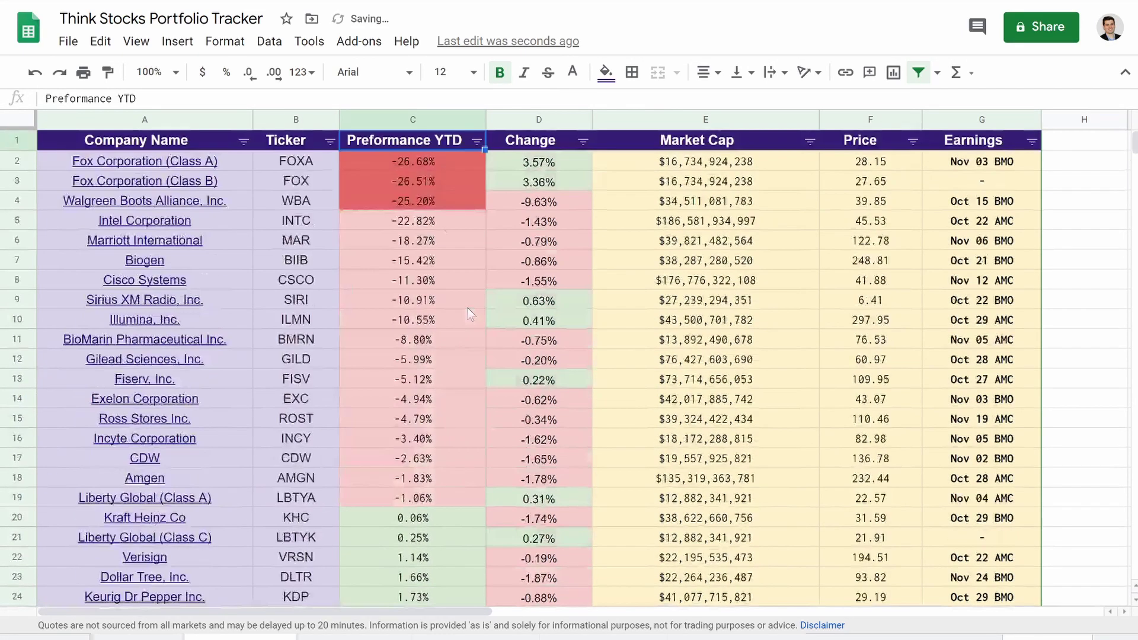
{"action": "left_click", "coordinate": [476, 141]}
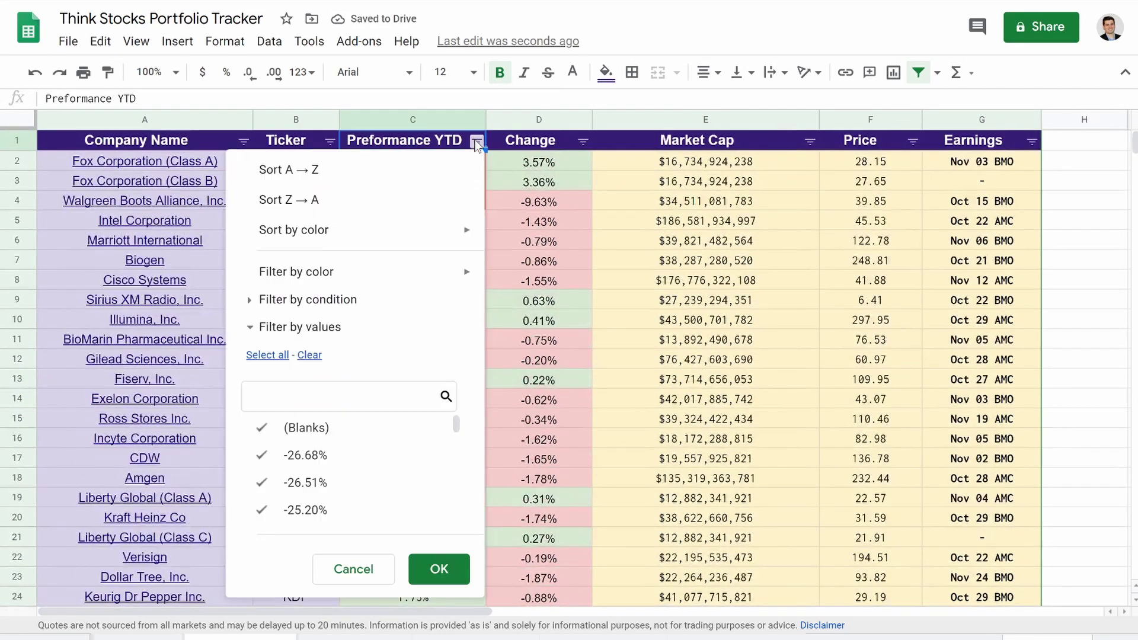
{"action": "left_click", "coordinate": [407, 202]}
Sort the table by the Change column, once from lowest to highest and once from highest to lowest.
{"action": "left_click", "coordinate": [582, 142]}
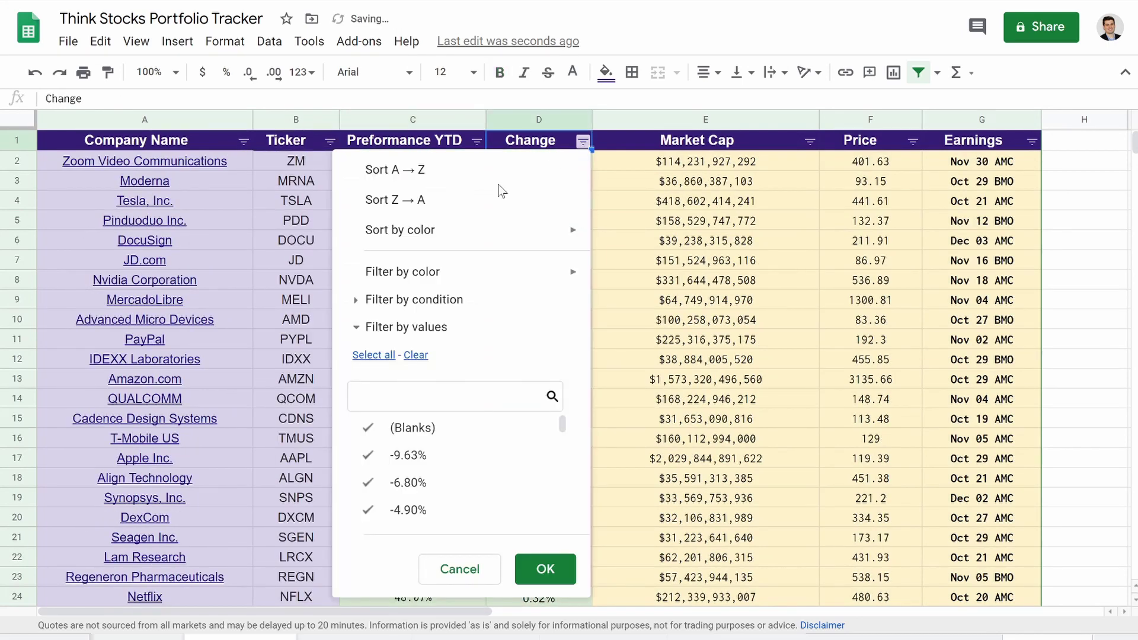
{"action": "left_click", "coordinate": [477, 172]}
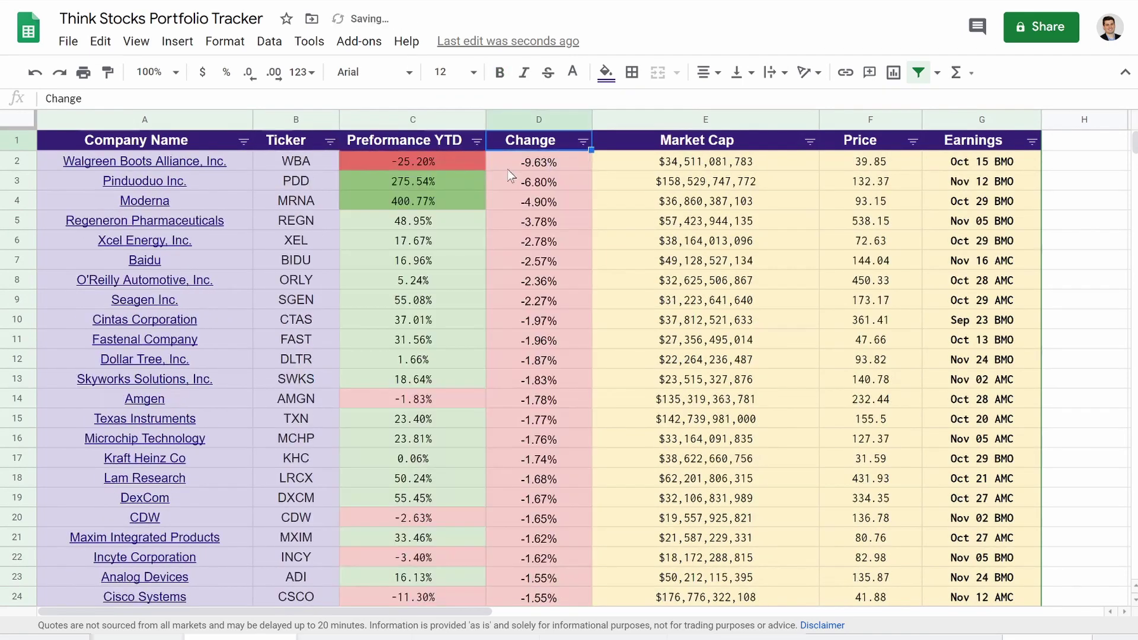
{"action": "left_click", "coordinate": [582, 143]}
{"action": "left_click", "coordinate": [541, 204]}
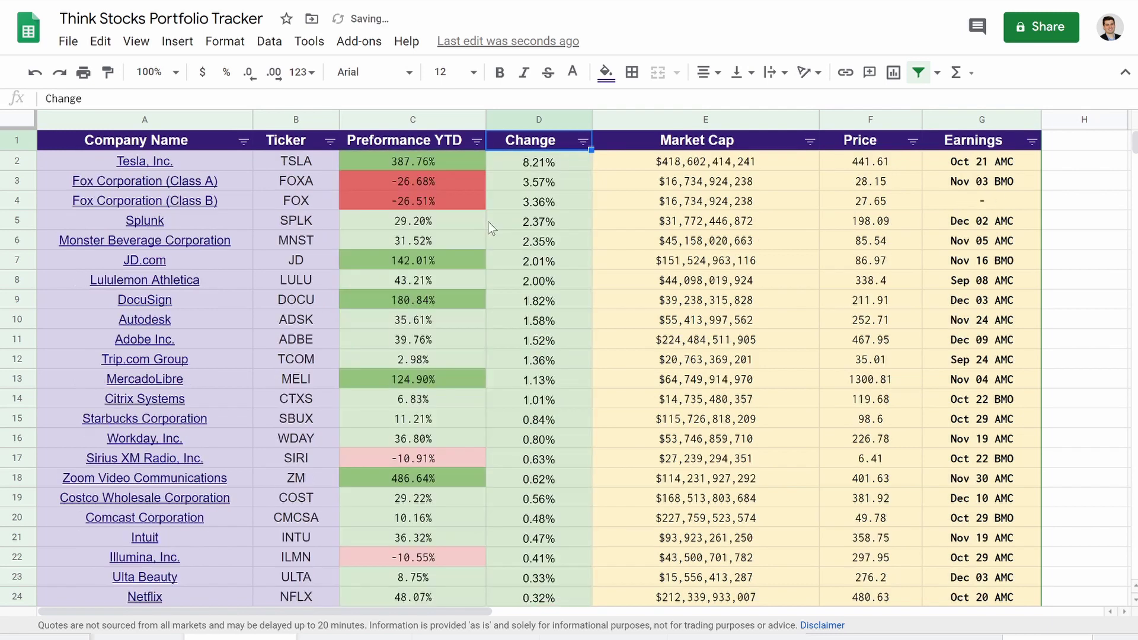
Sort the table by Market Cap in descending order (Z → A), with the largest companies first.
{"action": "left_click", "coordinate": [809, 141]}
{"action": "left_click", "coordinate": [713, 204]}
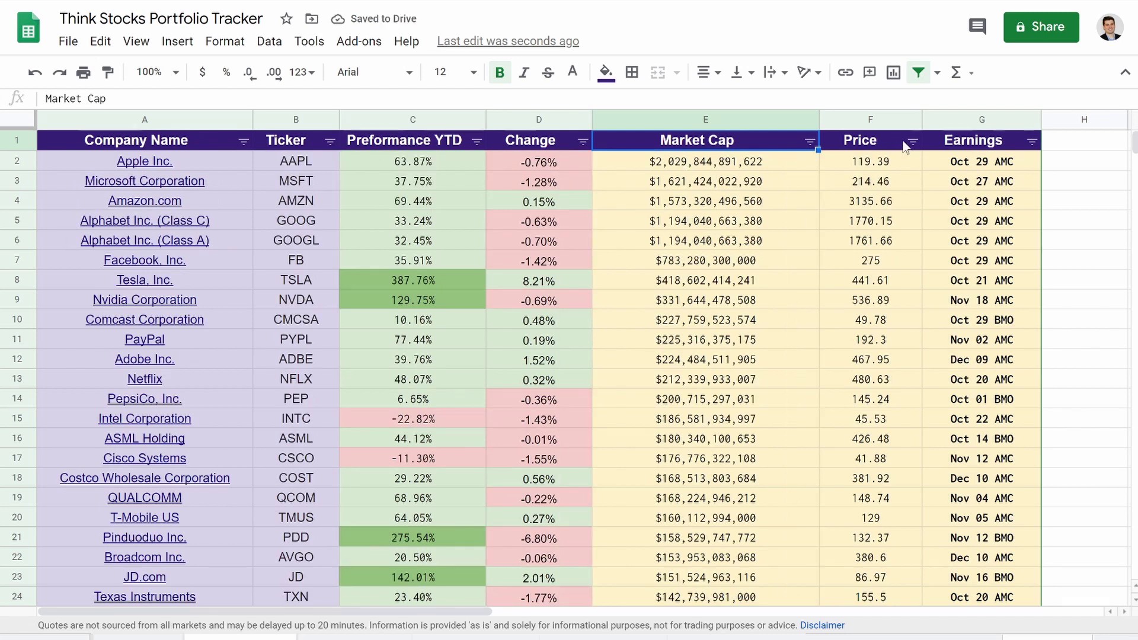
{"action": "scroll", "coordinate": [1016, 352], "scroll_direction": "down", "scroll_amount": 5}
{"action": "scroll", "coordinate": [1016, 352], "scroll_direction": "up", "scroll_amount": 5}
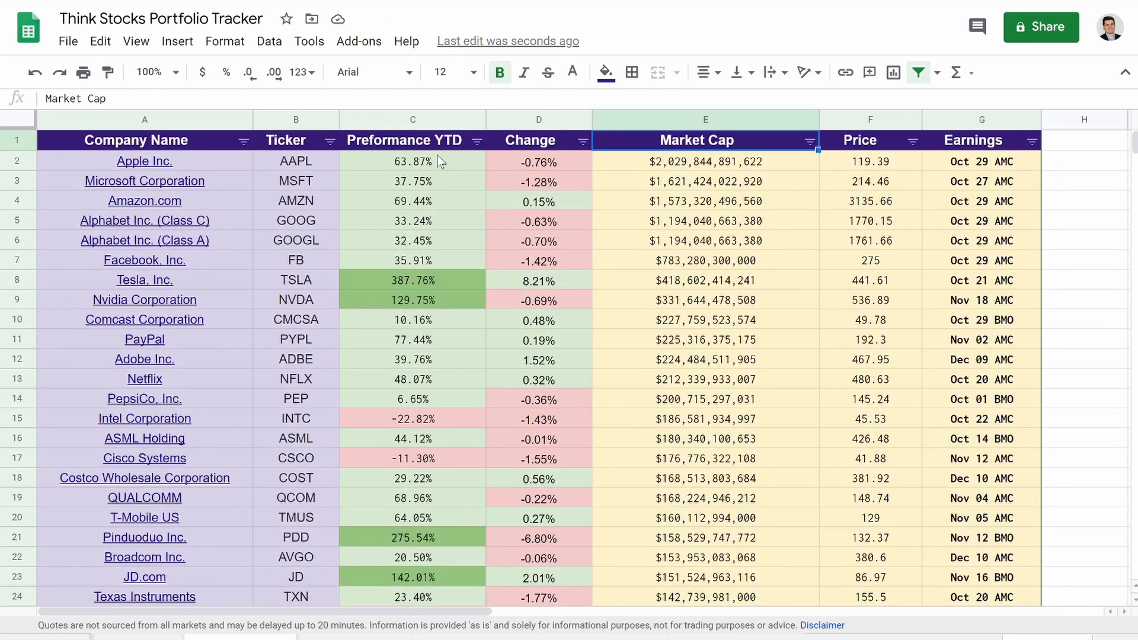
Look through the company list in market cap order down to the smallest companies and return to the header row.
{"action": "scroll", "coordinate": [413, 165], "scroll_direction": "down", "scroll_amount": 7}
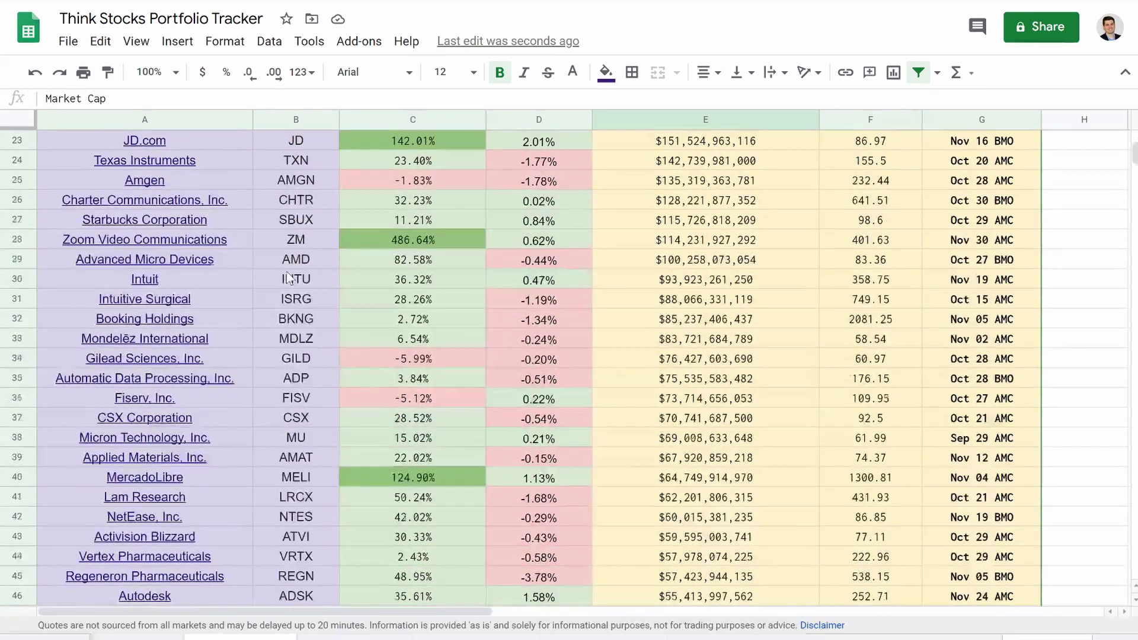
{"action": "scroll", "coordinate": [289, 276], "scroll_direction": "down", "scroll_amount": 10}
{"action": "scroll", "coordinate": [288, 275], "scroll_direction": "down", "scroll_amount": 6}
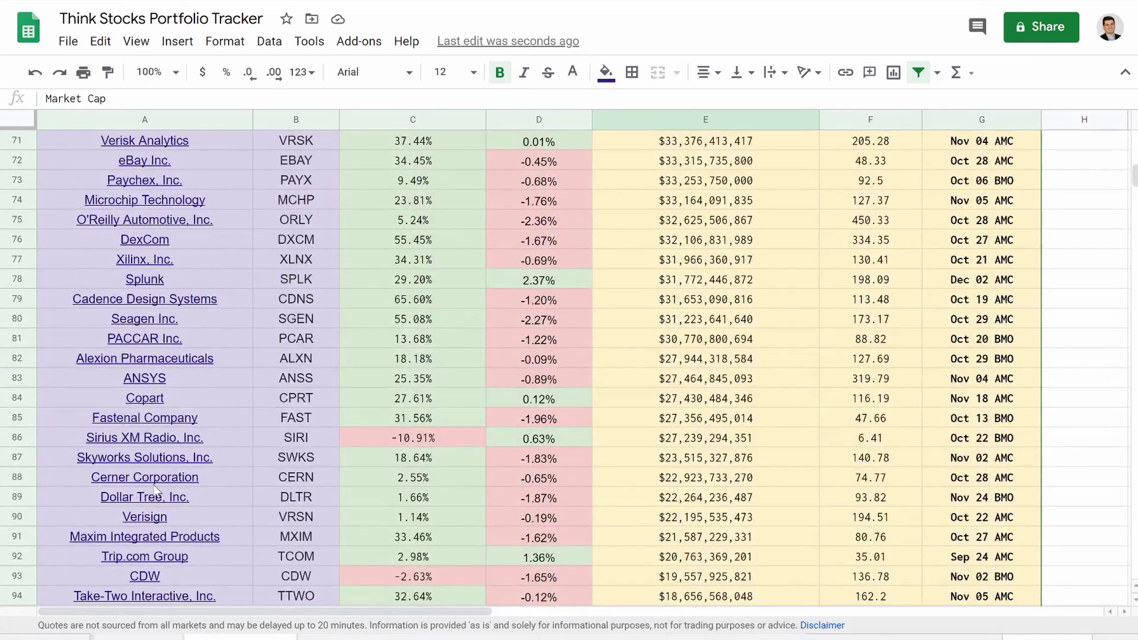
{"action": "scroll", "coordinate": [155, 492], "scroll_direction": "down", "scroll_amount": 1}
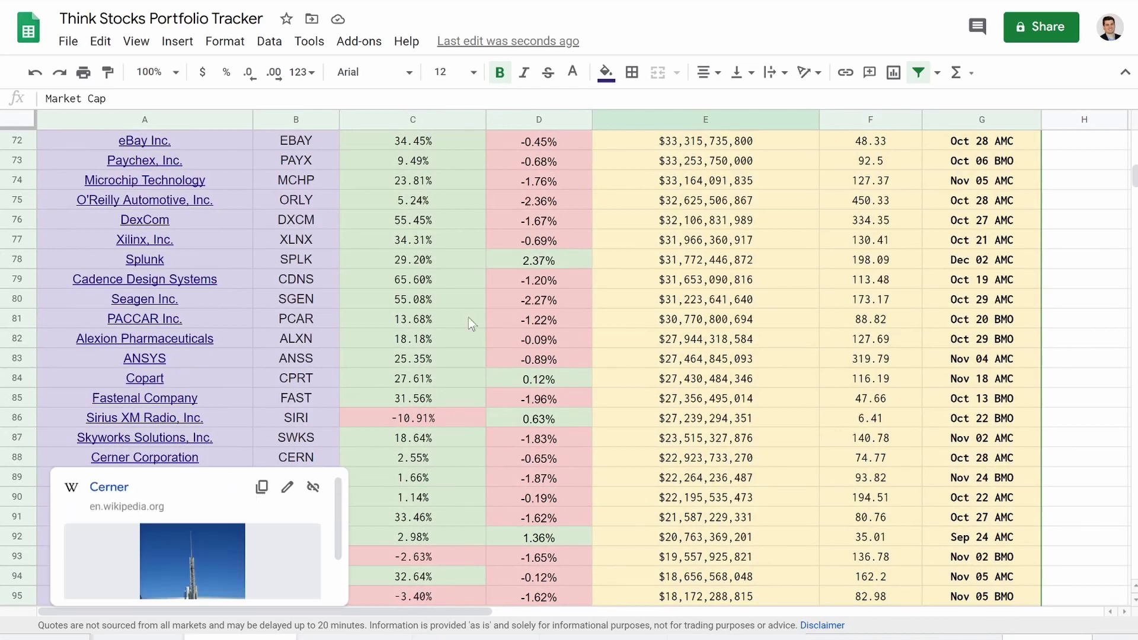
{"action": "scroll", "coordinate": [611, 311], "scroll_direction": "up", "scroll_amount": 20}
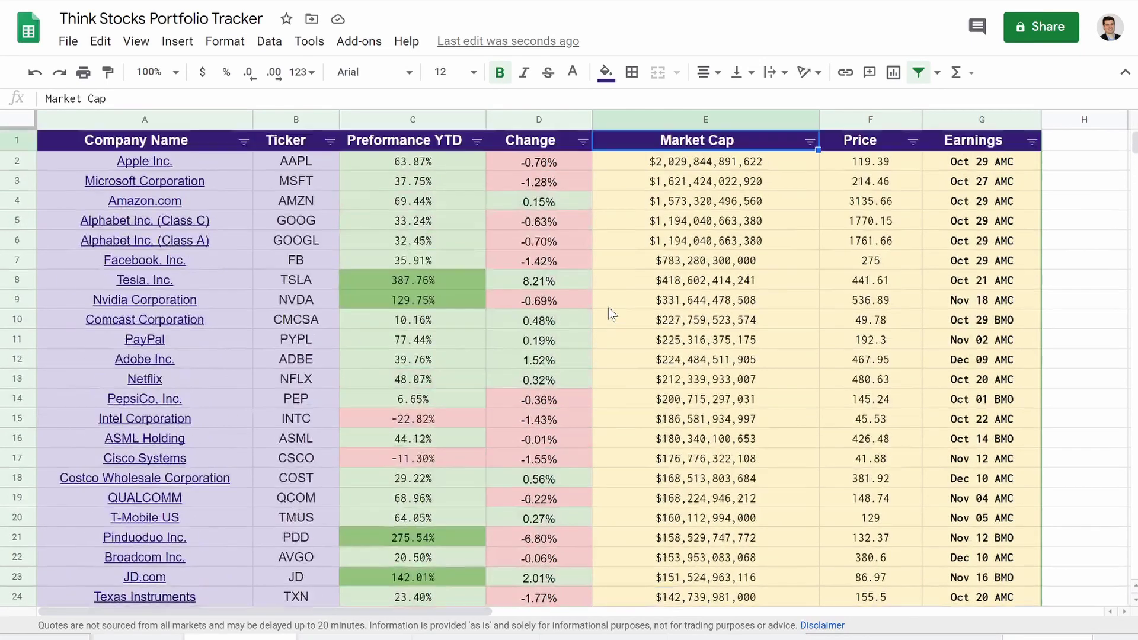
{"action": "scroll", "coordinate": [691, 343], "scroll_direction": "down", "scroll_amount": 20}
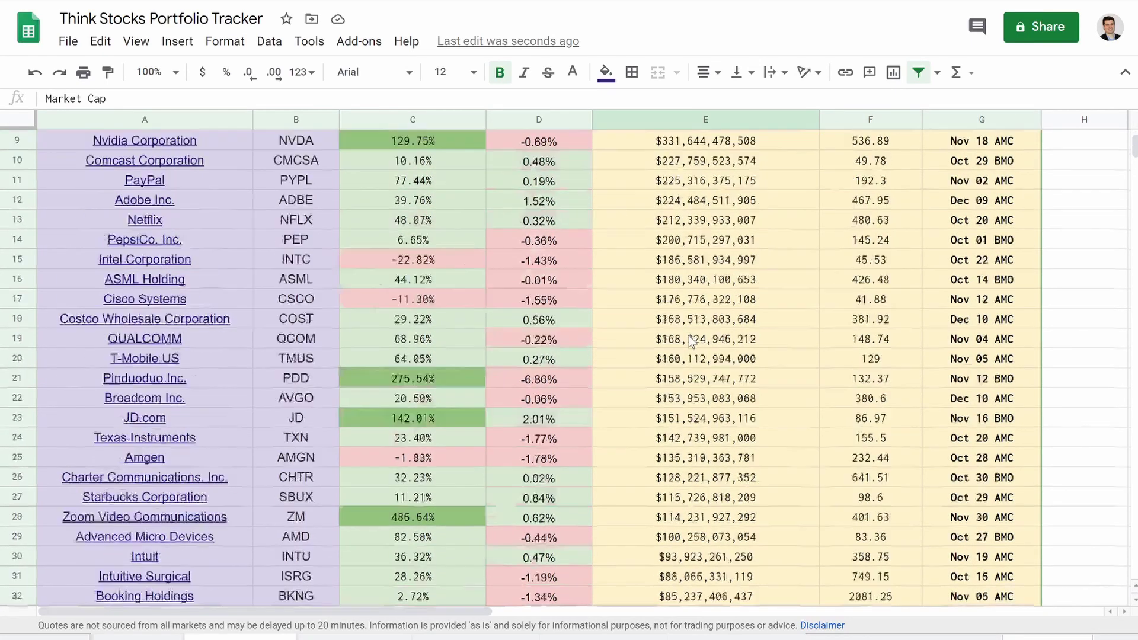
{"action": "scroll", "coordinate": [691, 343], "scroll_direction": "up", "scroll_amount": 20}
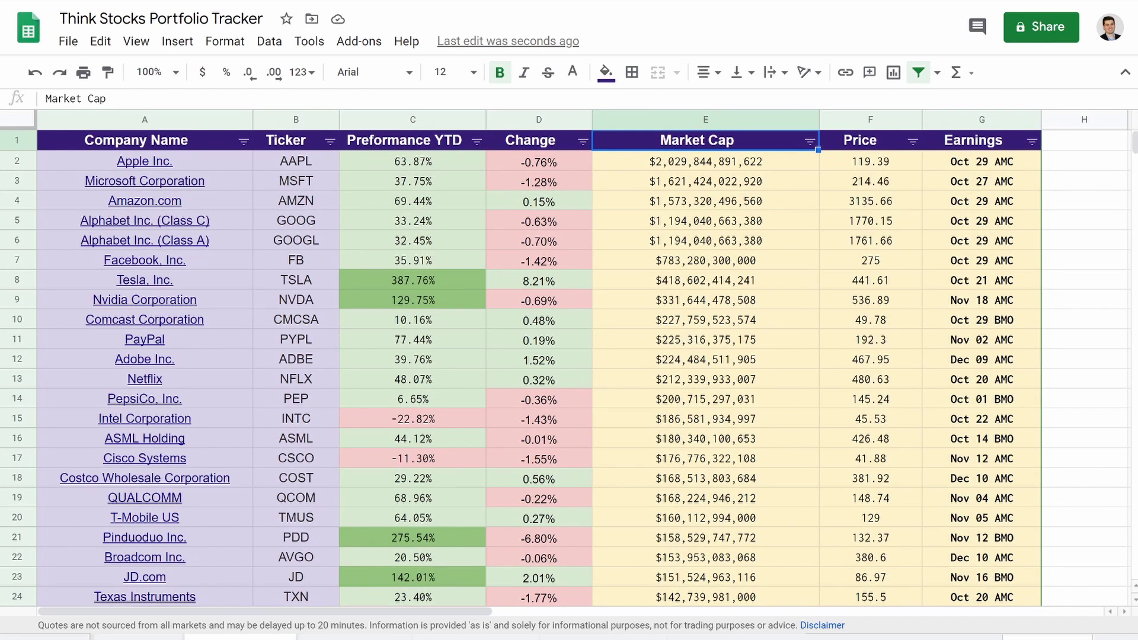
Copy the tracker's header labels, Company Name through Earnings, into row 1 of the blank sheet from A1, without their formatting.
{"action": "key", "text": "ctrl+shift+Page_Down"}
{"action": "left_click", "coordinate": [237, 335]}
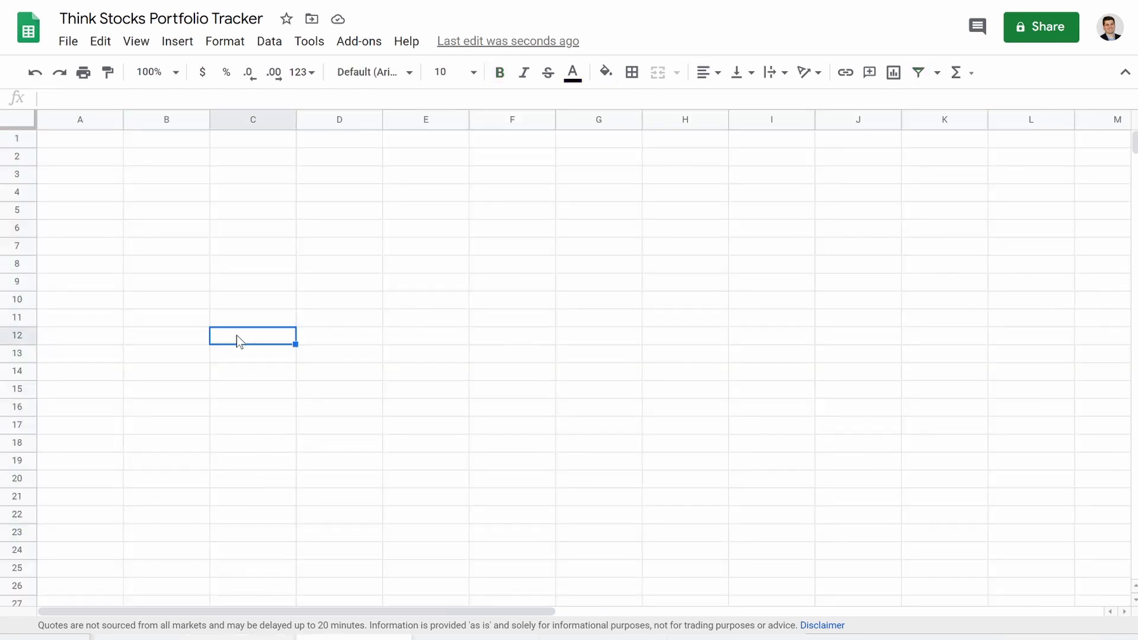
{"action": "key", "text": "ctrl+shift+Page_Up"}
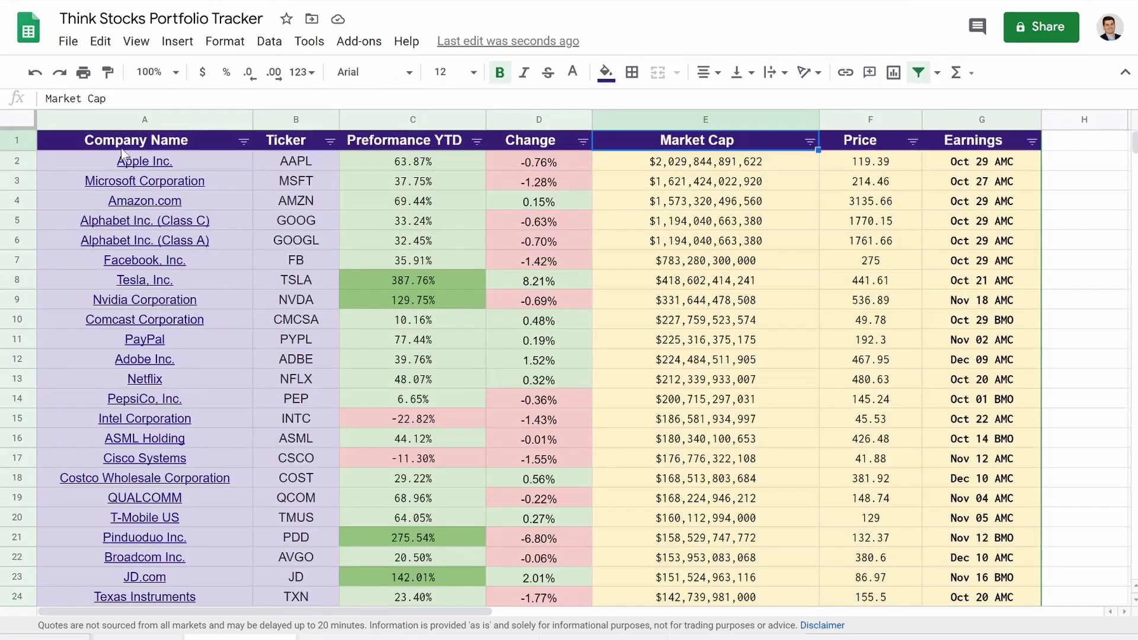
{"action": "left_click", "coordinate": [209, 145]}
{"action": "left_click", "coordinate": [983, 148], "text": "shift"}
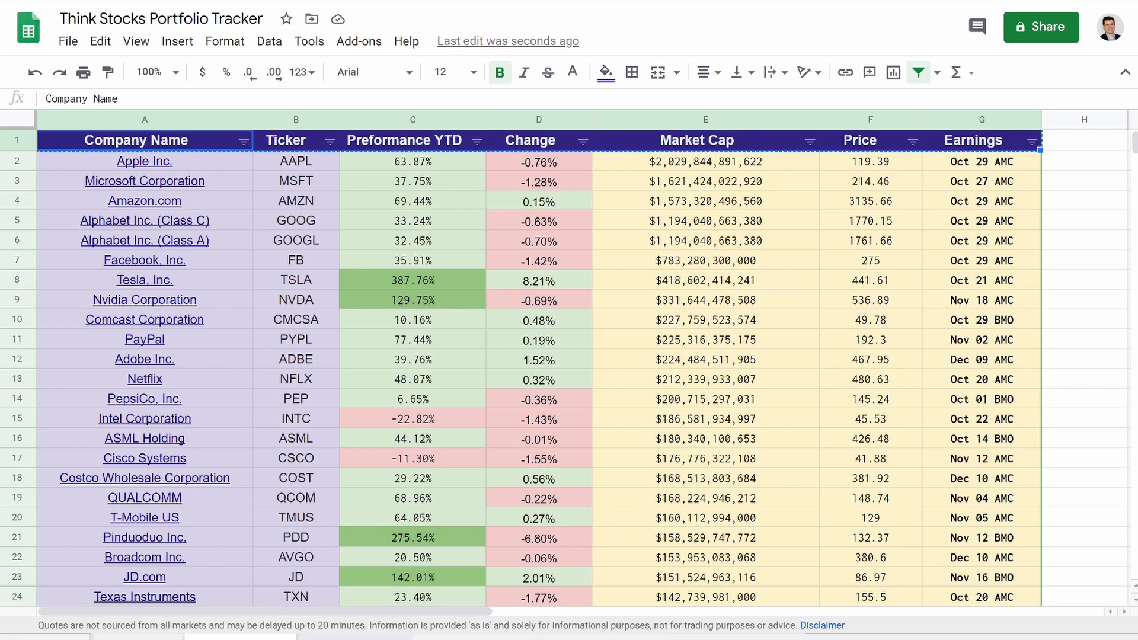
{"action": "key", "text": "ctrl+shift+Page_Down"}
{"action": "left_click", "coordinate": [89, 144]}
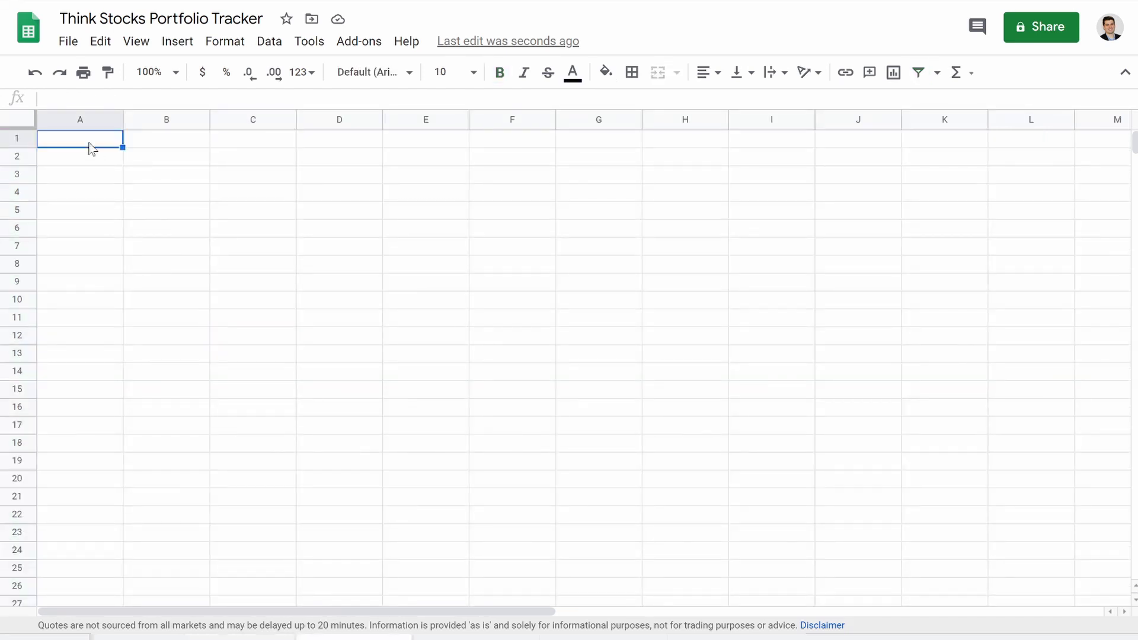
{"action": "type", "text": "Company Name\tTicker\tPreformance YT\tChange\tMarket Cap\tPrice\tEarnings"}
{"action": "left_click", "coordinate": [157, 228]}
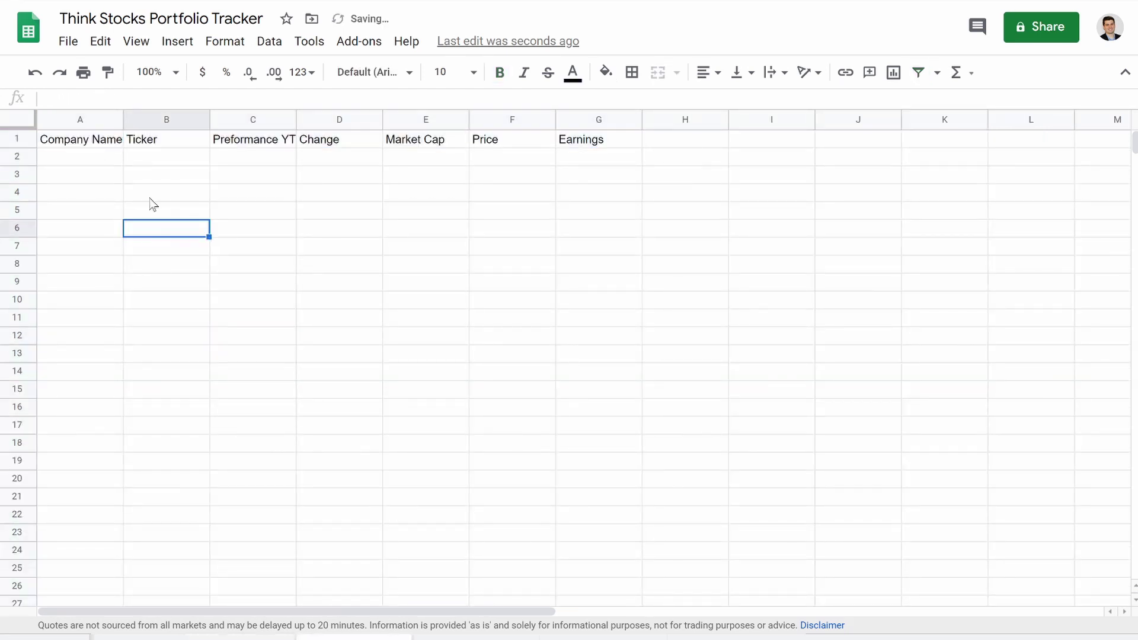
Fit the widths of the Company Name, Ticker, Preformance YTD, Change, Price and Earnings columns to their header text.
{"action": "double_click", "coordinate": [121, 115]}
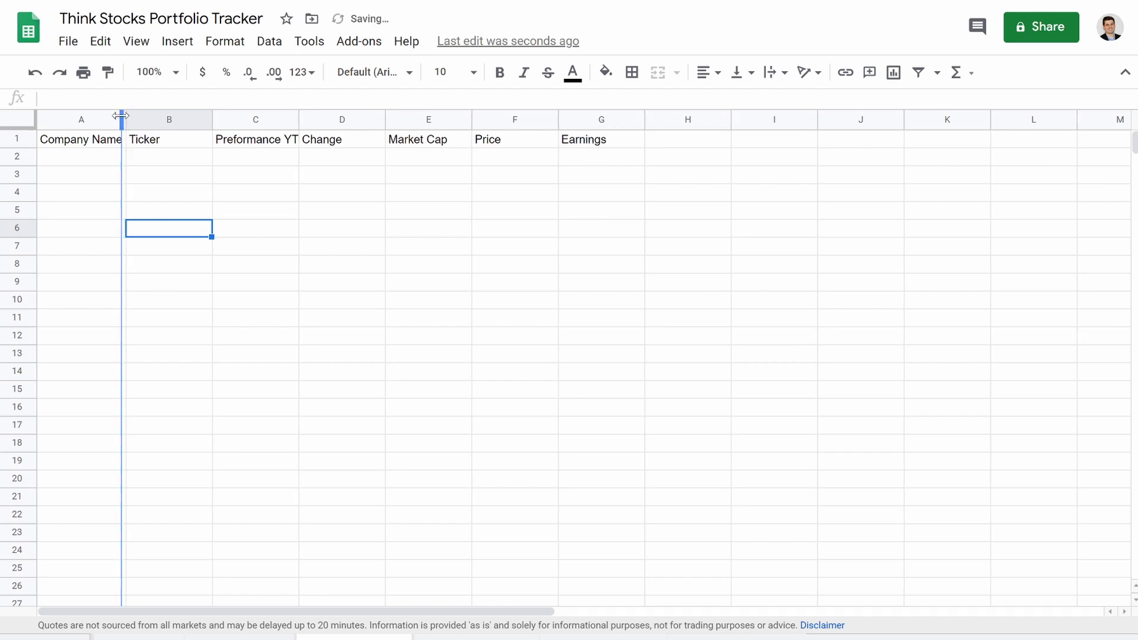
{"action": "left_click", "coordinate": [166, 229]}
{"action": "double_click", "coordinate": [212, 118]}
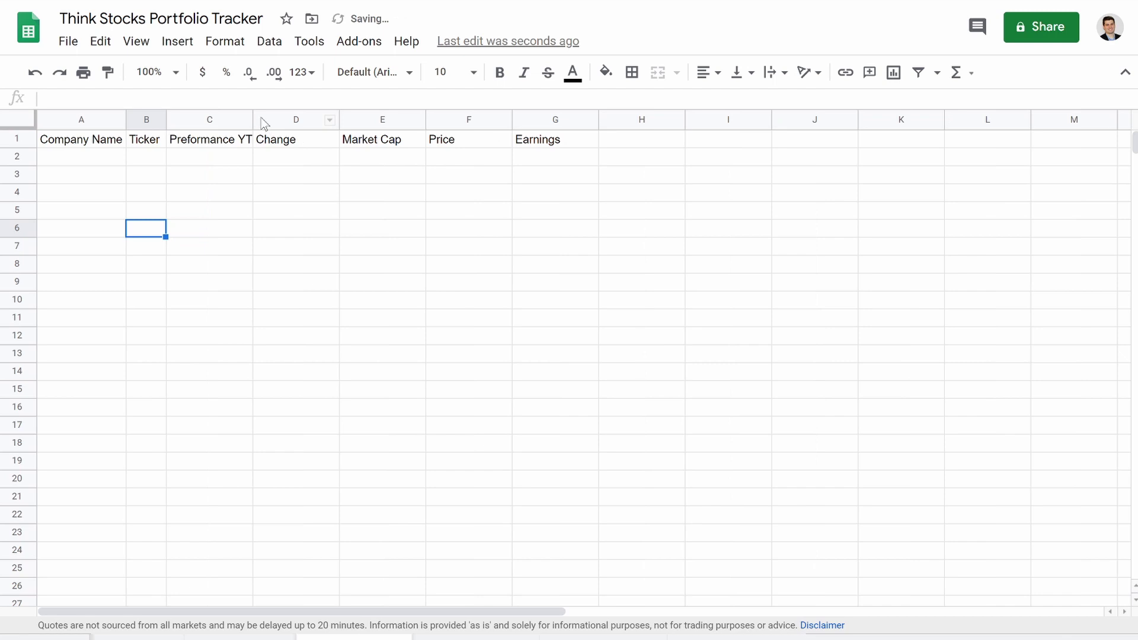
{"action": "double_click", "coordinate": [250, 120]}
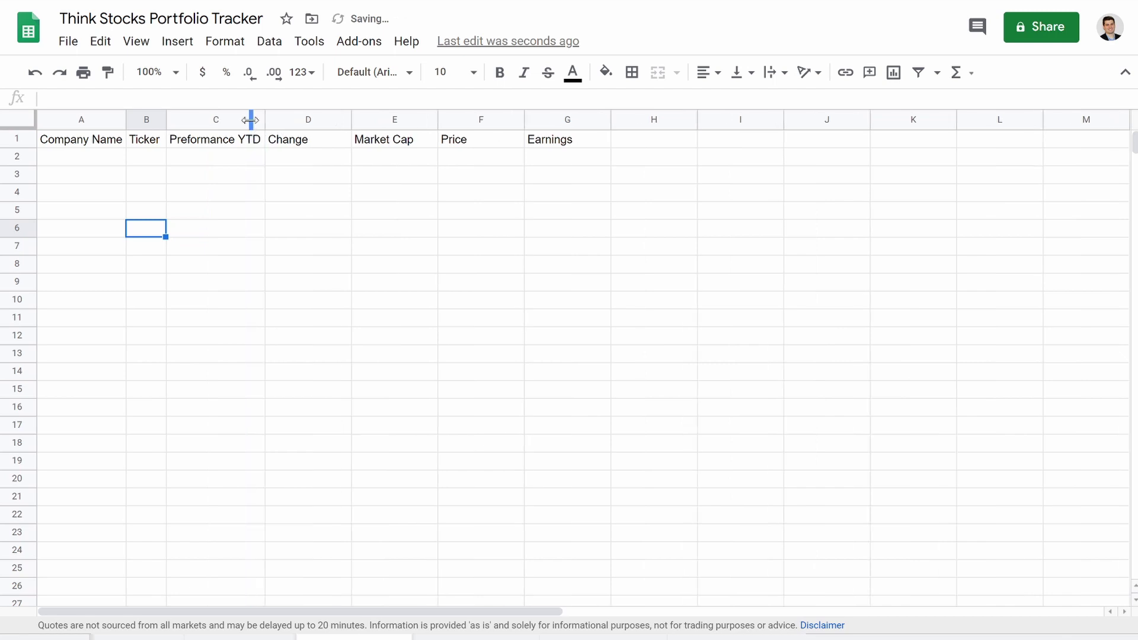
{"action": "left_click", "coordinate": [350, 118]}
{"action": "double_click", "coordinate": [349, 118]}
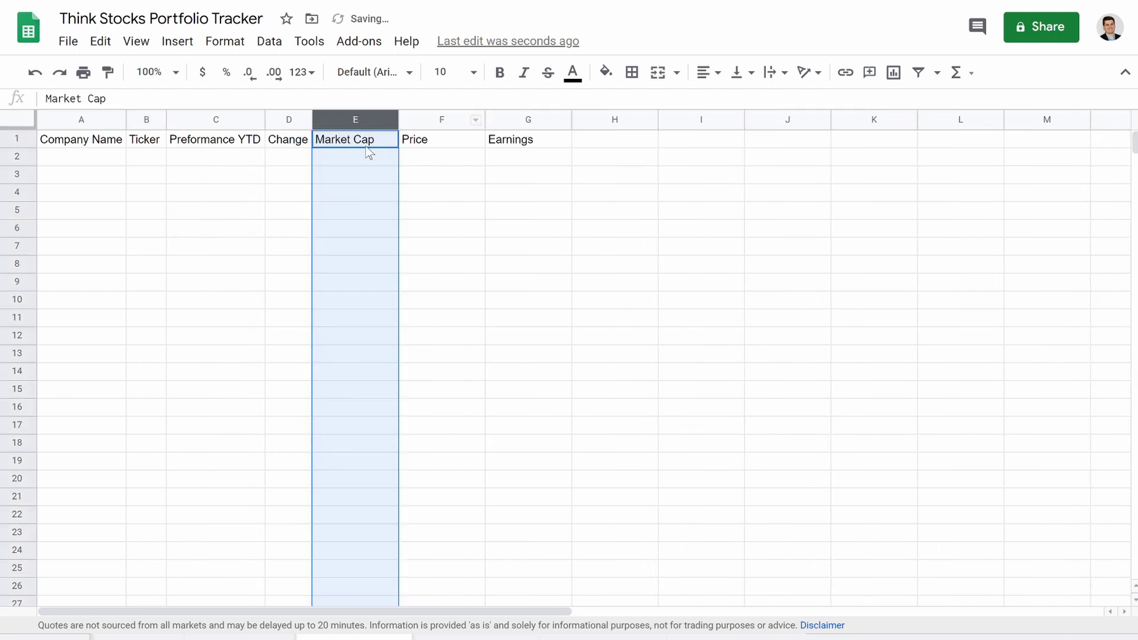
{"action": "double_click", "coordinate": [484, 119]}
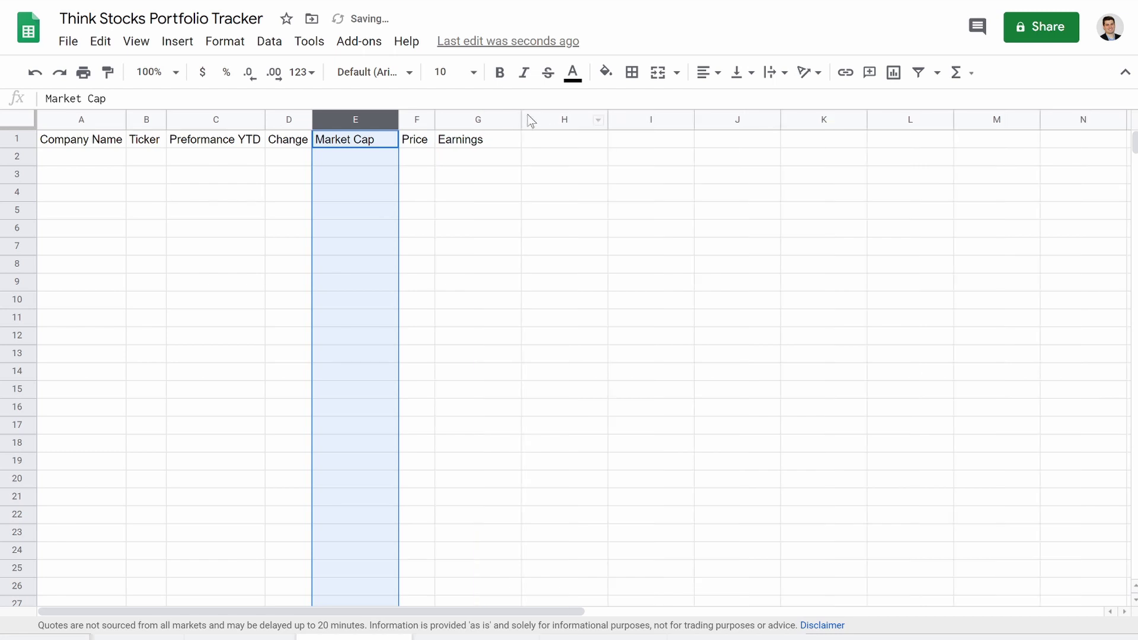
{"action": "double_click", "coordinate": [520, 118]}
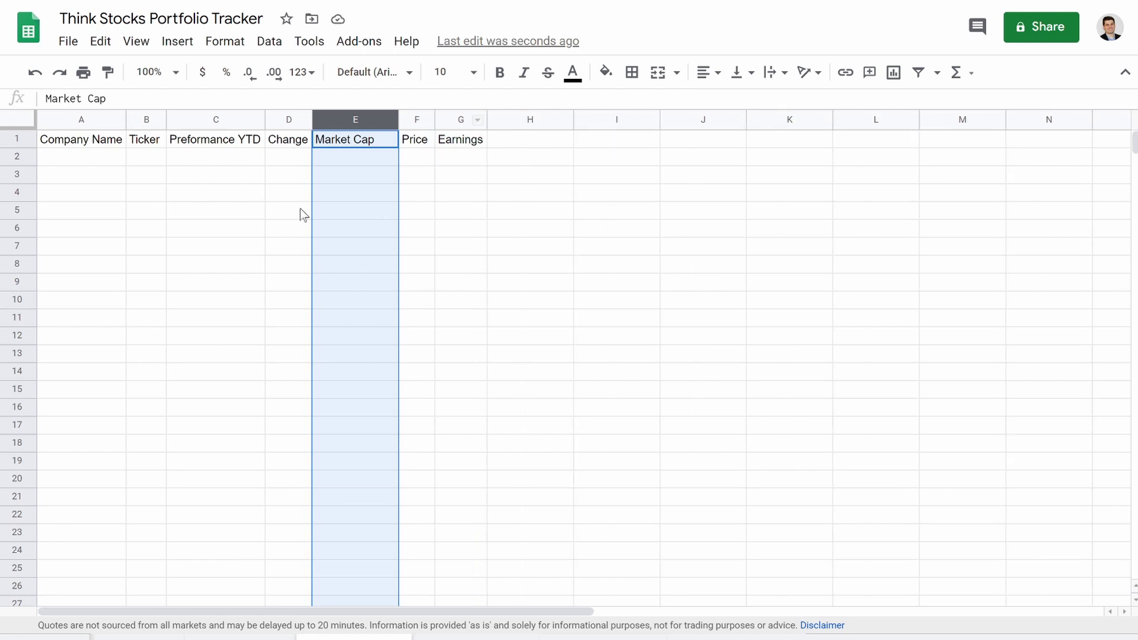
{"action": "left_click", "coordinate": [227, 222]}
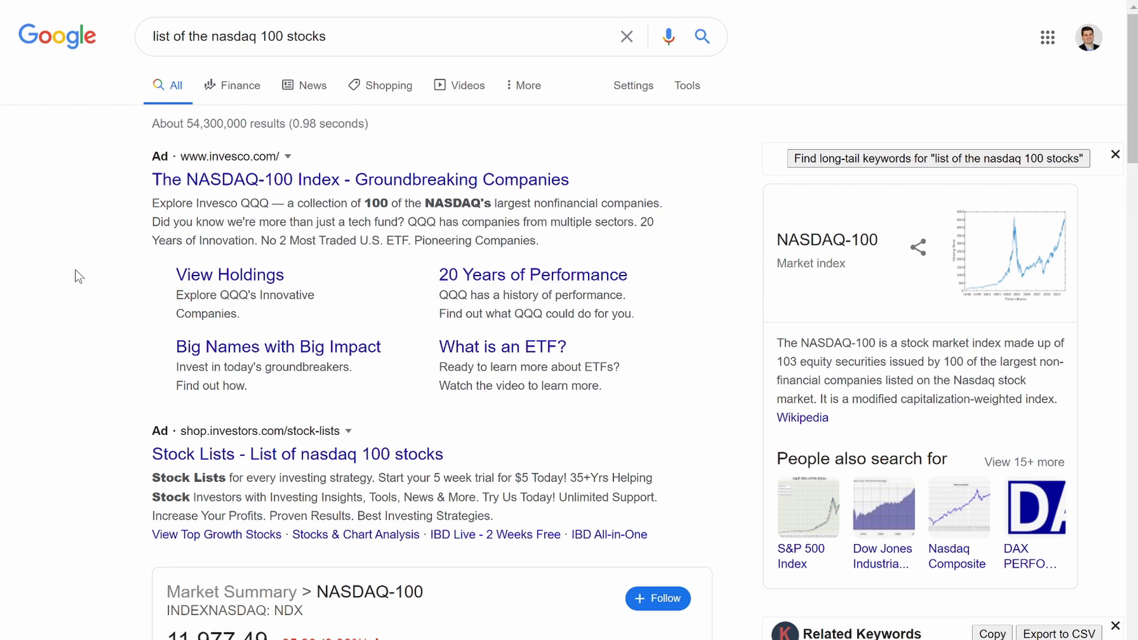
Open the Wikipedia article on the NASDAQ-100 from the search results for the list of NASDAQ-100 stocks.
{"action": "scroll", "coordinate": [76, 270], "scroll_direction": "down", "scroll_amount": 15}
{"action": "scroll", "coordinate": [76, 270], "scroll_direction": "down", "scroll_amount": 5}
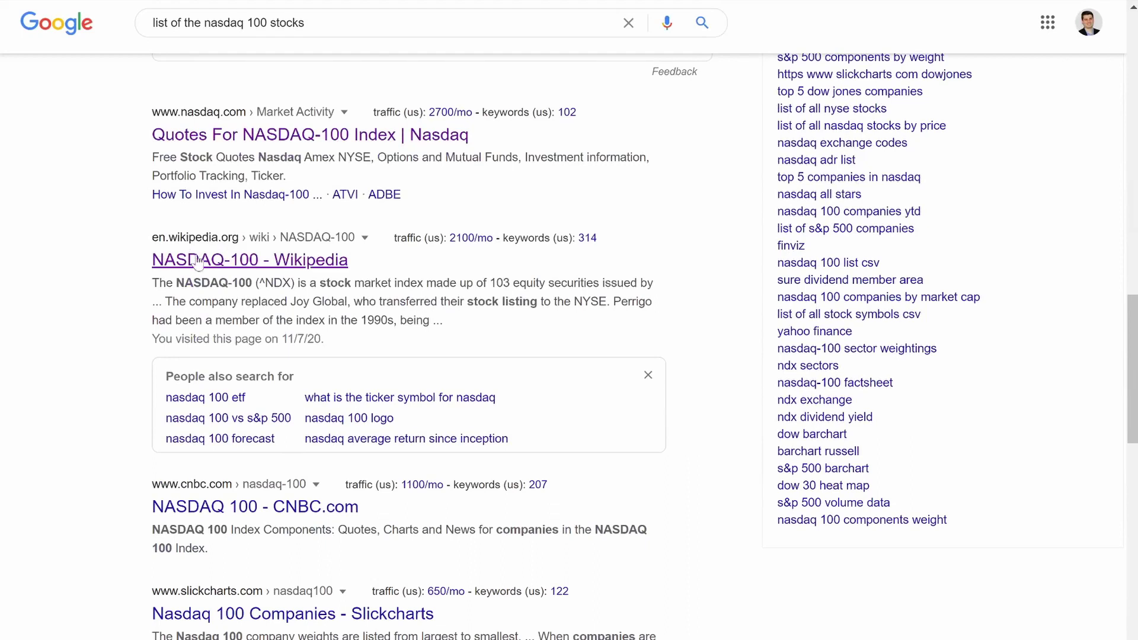
{"action": "left_click", "coordinate": [239, 261]}
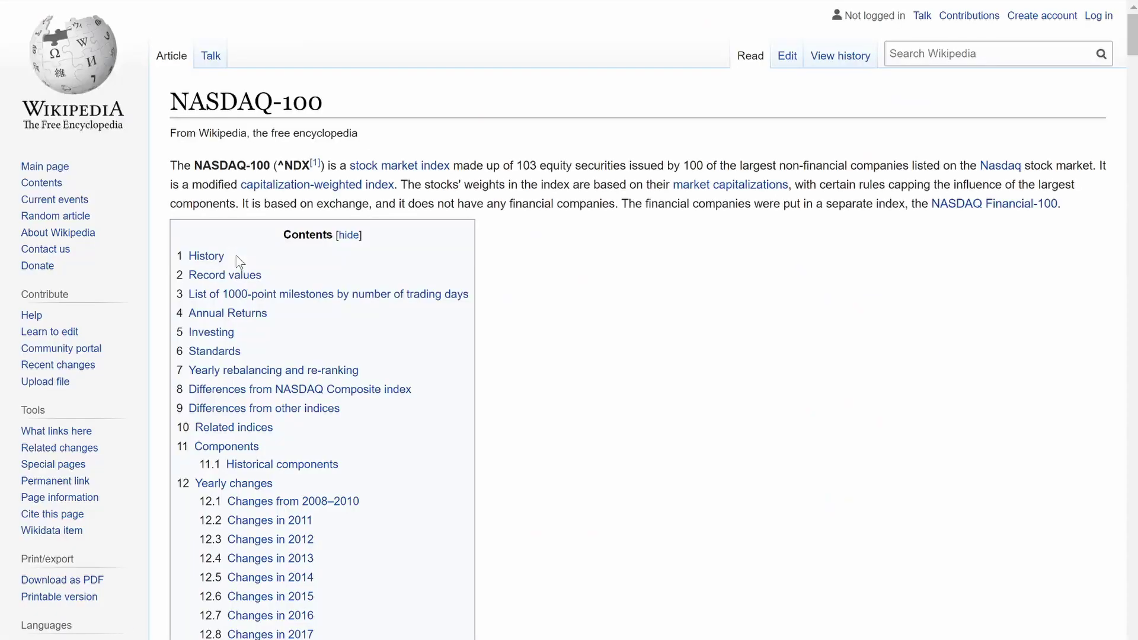
Copy all company names and tickers from the article's Components table into the tracker sheet, starting at A2.
{"action": "scroll", "coordinate": [348, 468], "scroll_direction": "down", "scroll_amount": 4}
{"action": "scroll", "coordinate": [348, 468], "scroll_direction": "up", "scroll_amount": 4}
{"action": "scroll", "coordinate": [508, 370], "scroll_direction": "down", "scroll_amount": 20}
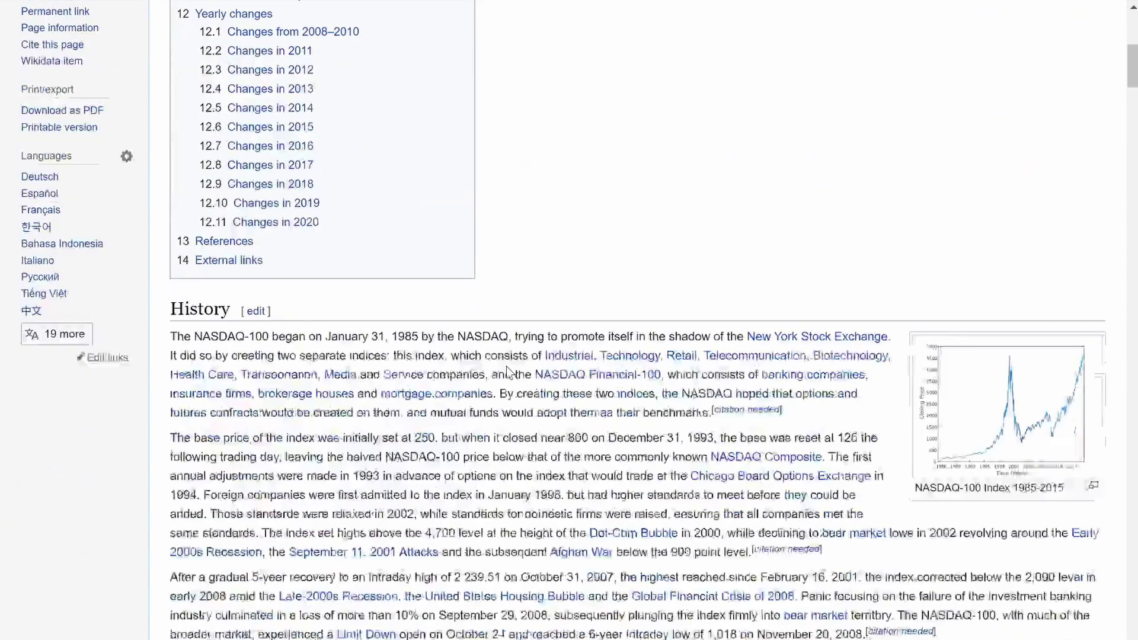
{"action": "scroll", "coordinate": [507, 371], "scroll_direction": "down", "scroll_amount": 20}
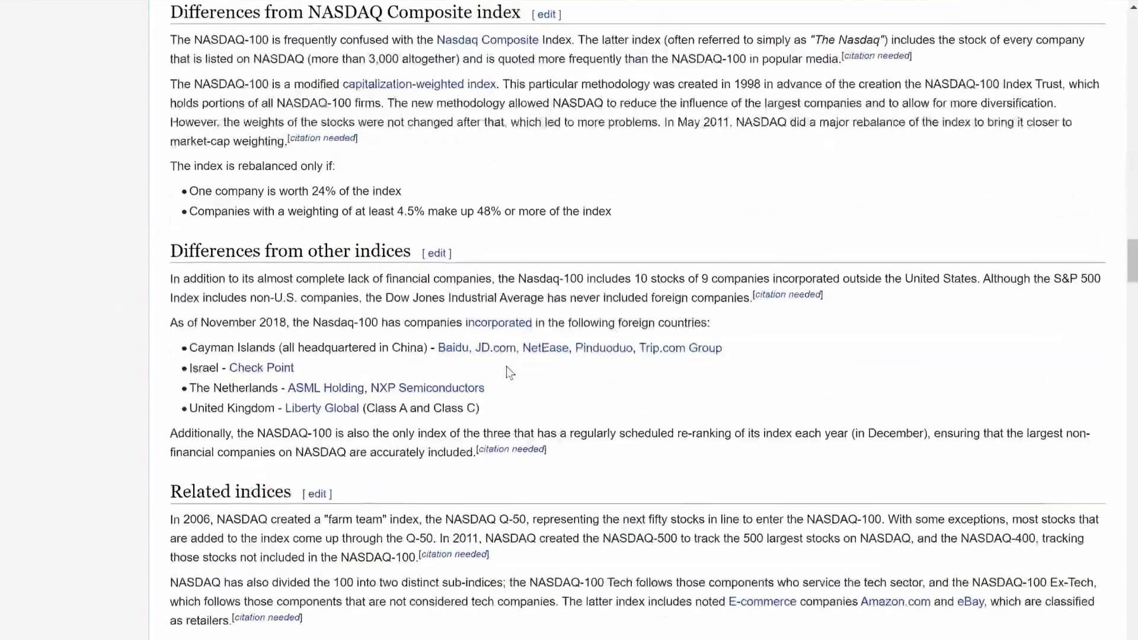
{"action": "scroll", "coordinate": [355, 341], "scroll_direction": "up", "scroll_amount": 2}
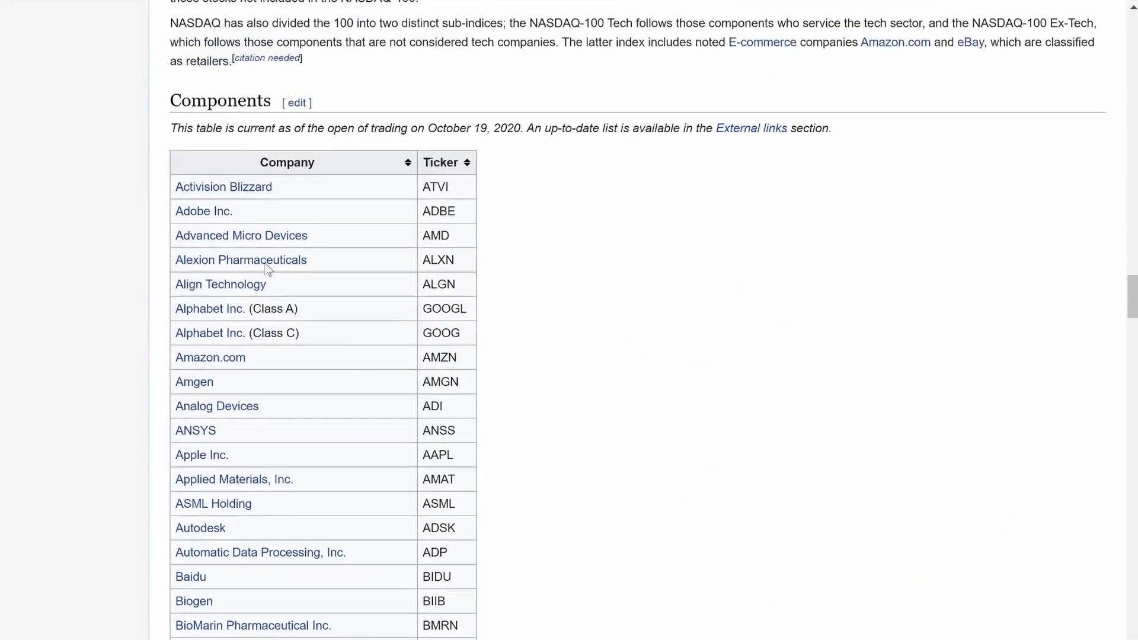
{"action": "left_click_drag", "start_coordinate": [175, 187], "coordinate": [474, 337]}
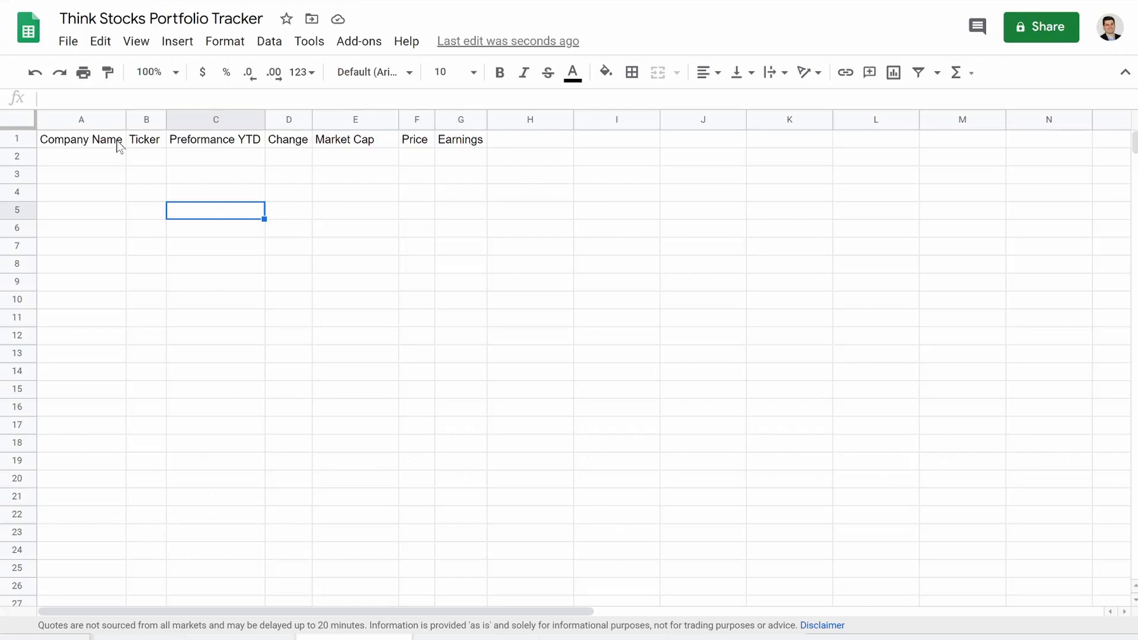
{"action": "left_click", "coordinate": [84, 160]}
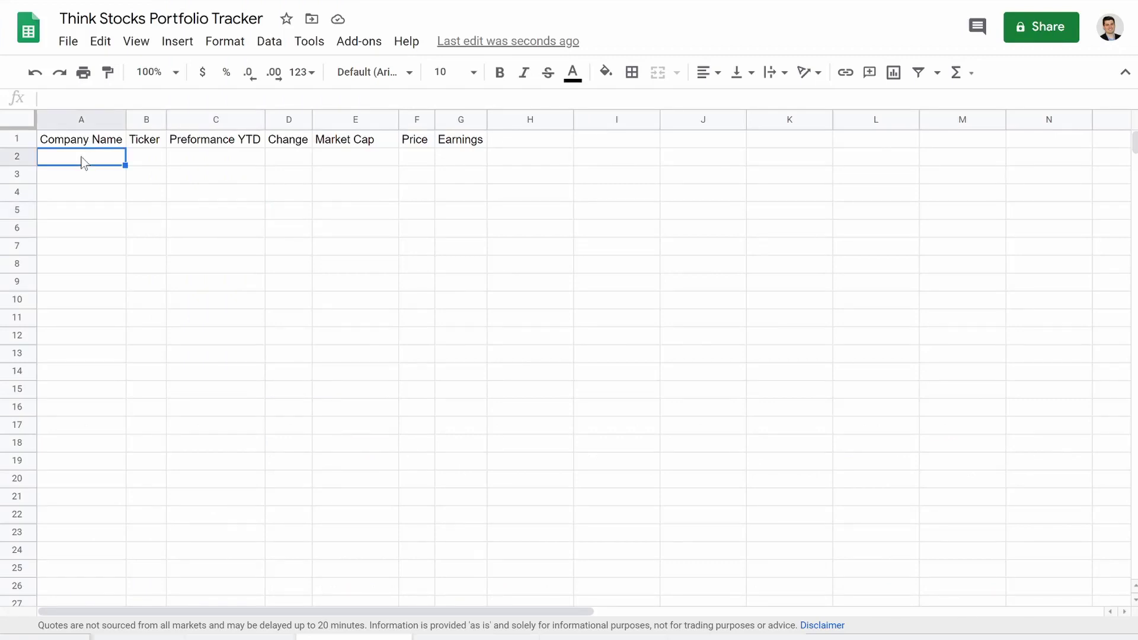
{"action": "key", "text": "ctrl+v"}
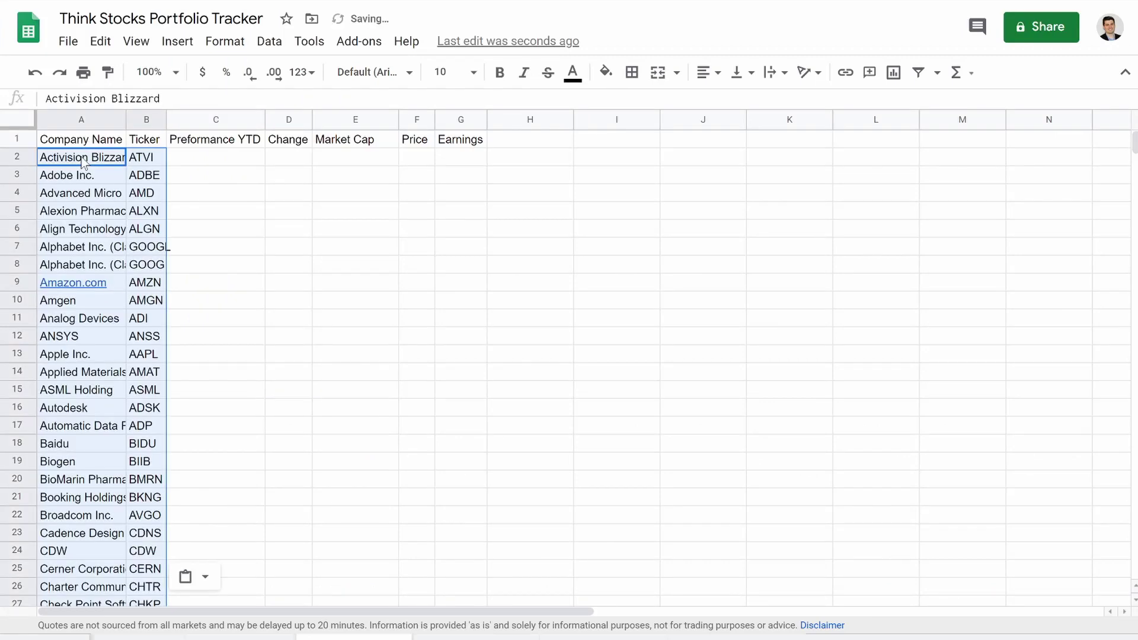
{"action": "left_click", "coordinate": [264, 229]}
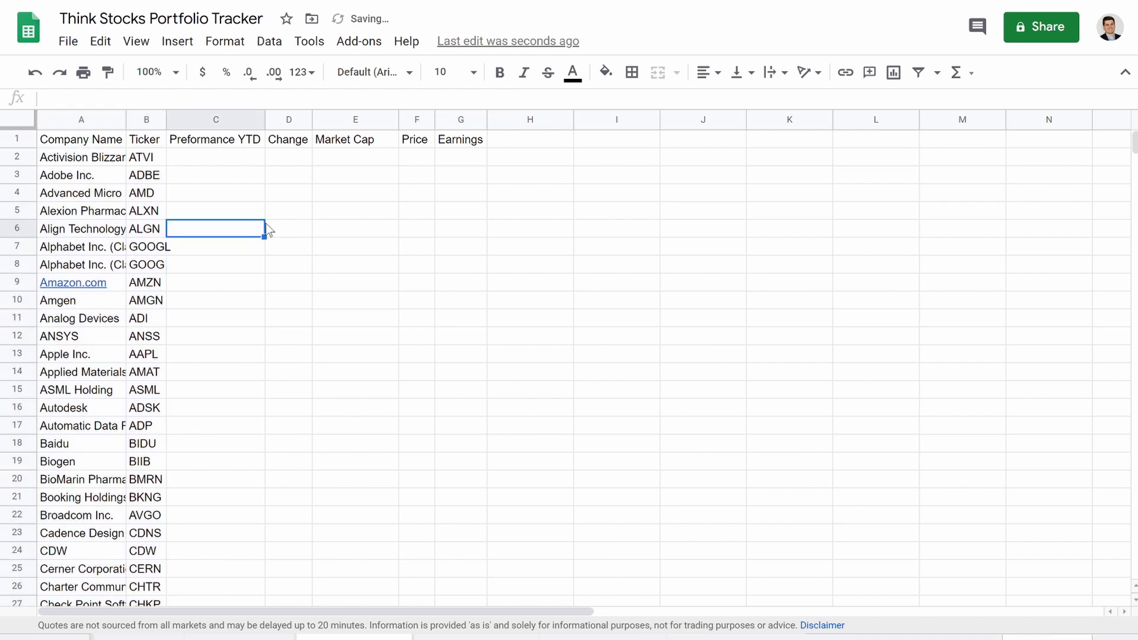
Fit the Company Name column's width to its contents and widen the Ticker column beyond its longest ticker.
{"action": "left_click", "coordinate": [127, 119]}
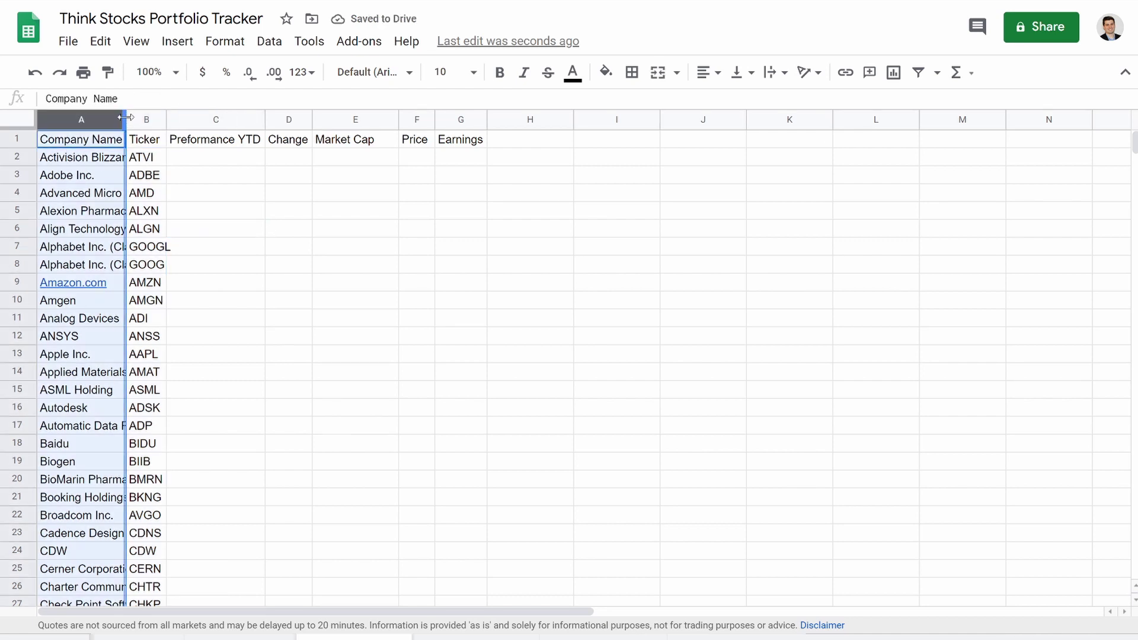
{"action": "double_click", "coordinate": [125, 116]}
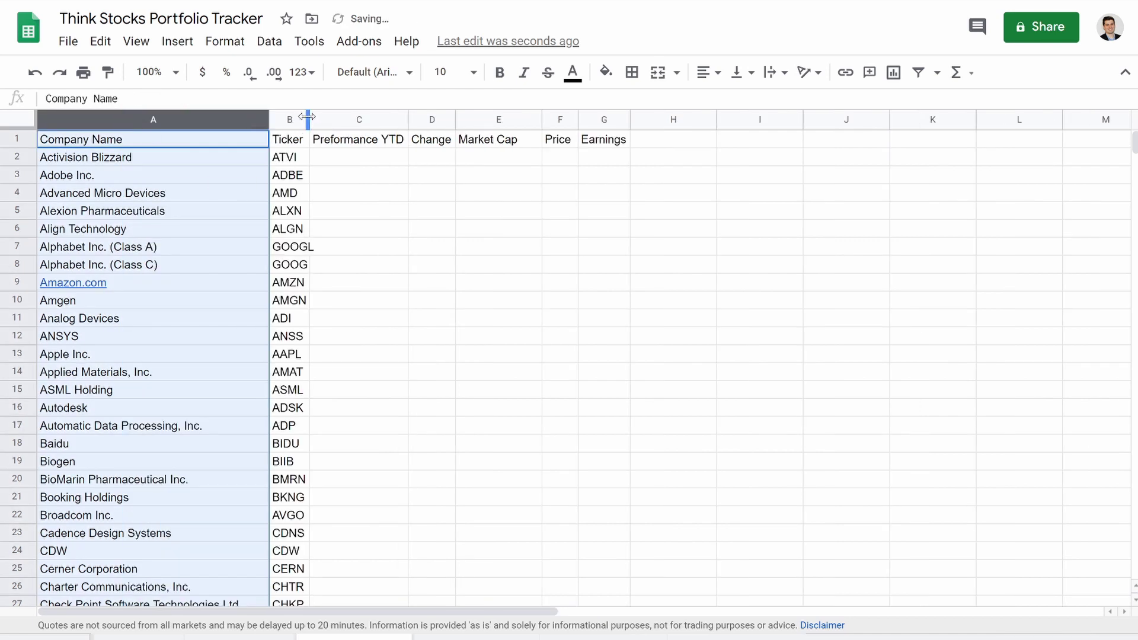
{"action": "left_click_drag", "start_coordinate": [308, 117], "coordinate": [354, 117]}
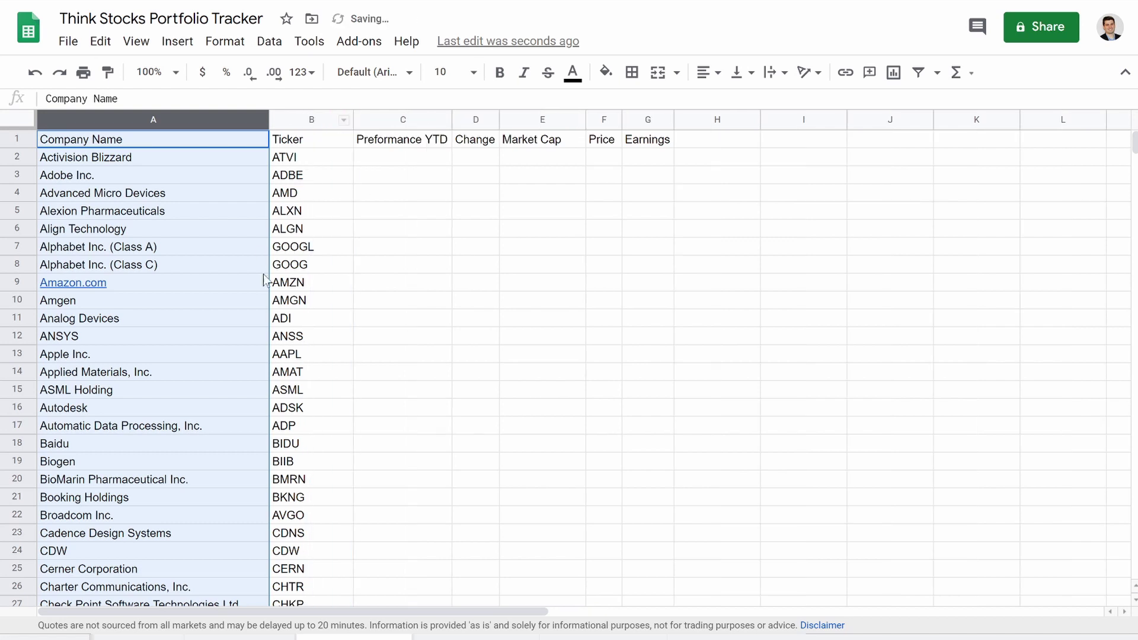
{"action": "left_click", "coordinate": [410, 318]}
Make the header labels from Company Name to Earnings bold and add a filter to columns A through G.
{"action": "left_click_drag", "start_coordinate": [196, 142], "coordinate": [648, 146]}
{"action": "left_click", "coordinate": [917, 74]}
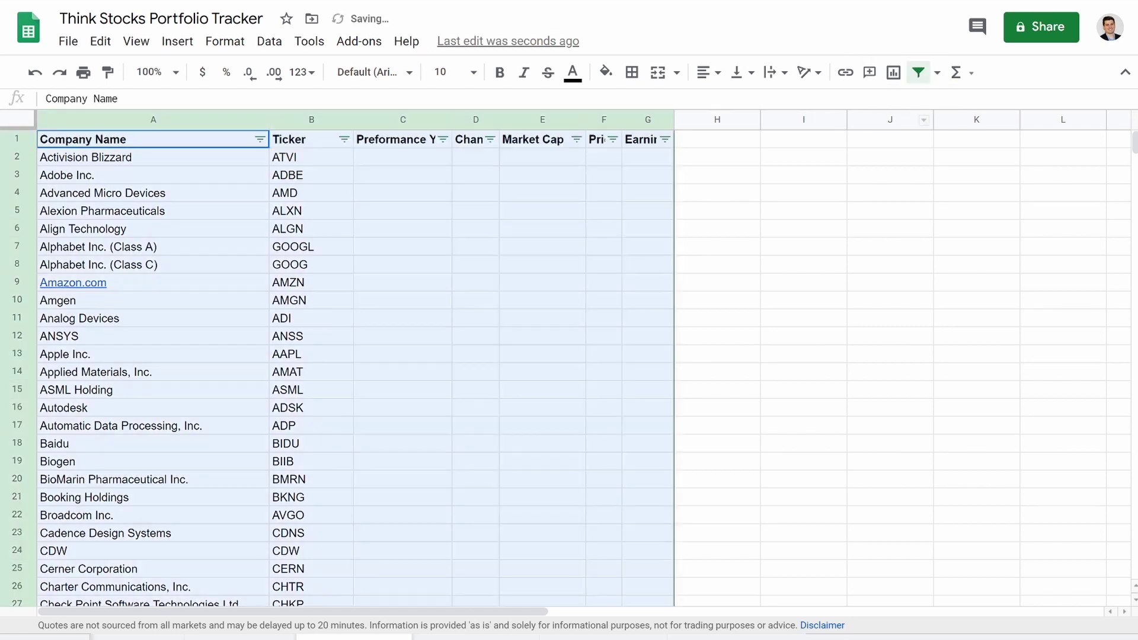
{"action": "left_click", "coordinate": [449, 228]}
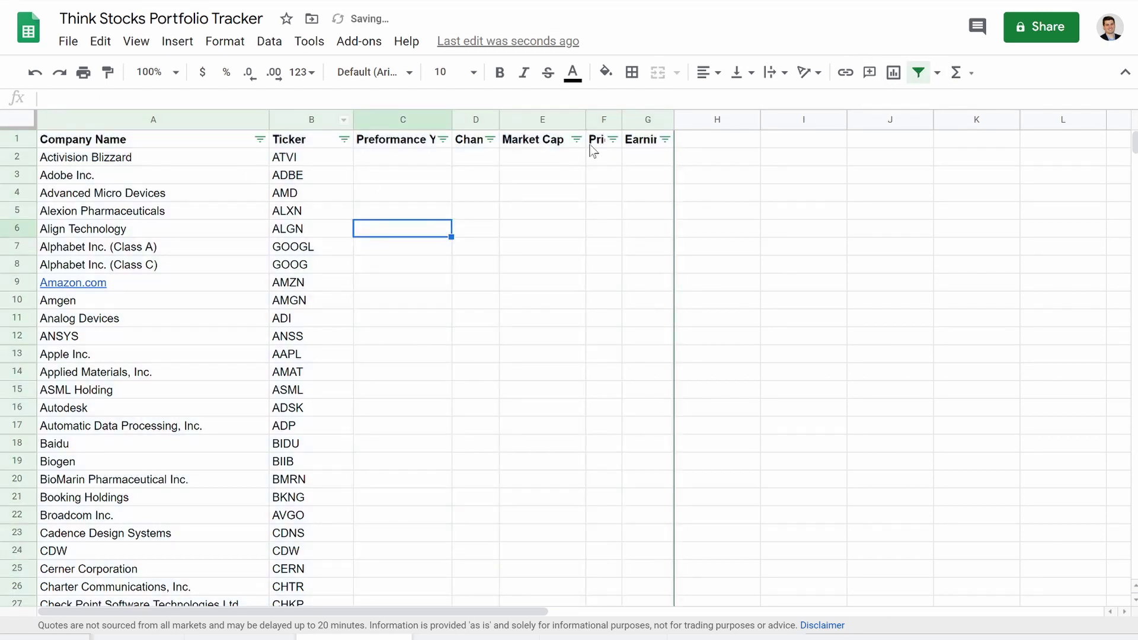
Sort the table A → Z first by Company Name and finally by Ticker.
{"action": "left_click", "coordinate": [261, 141]}
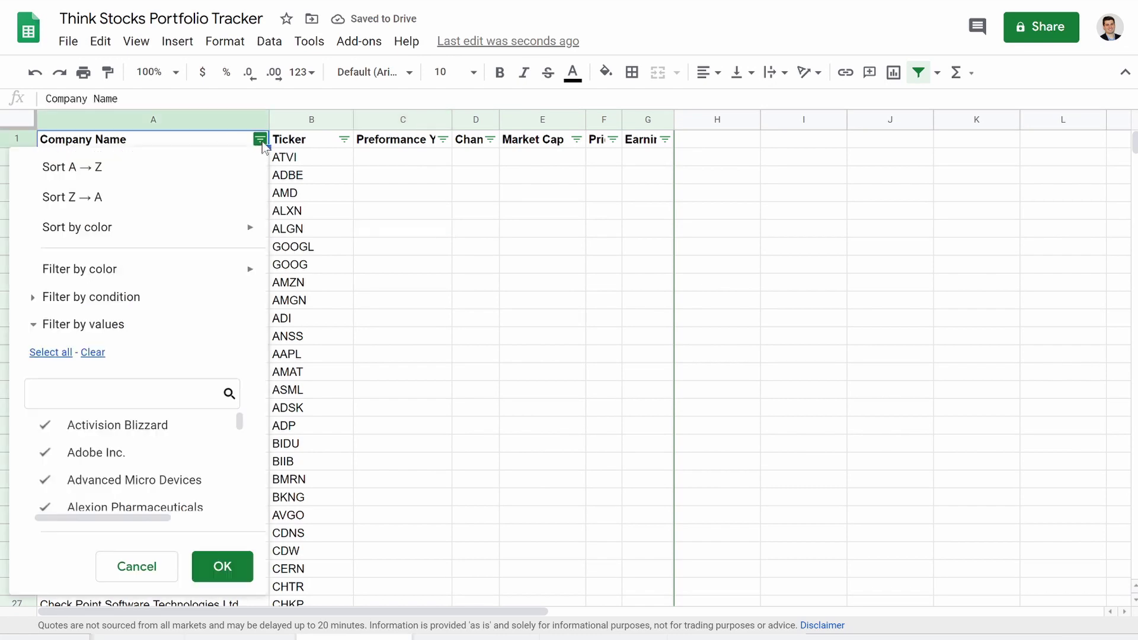
{"action": "left_click", "coordinate": [231, 165]}
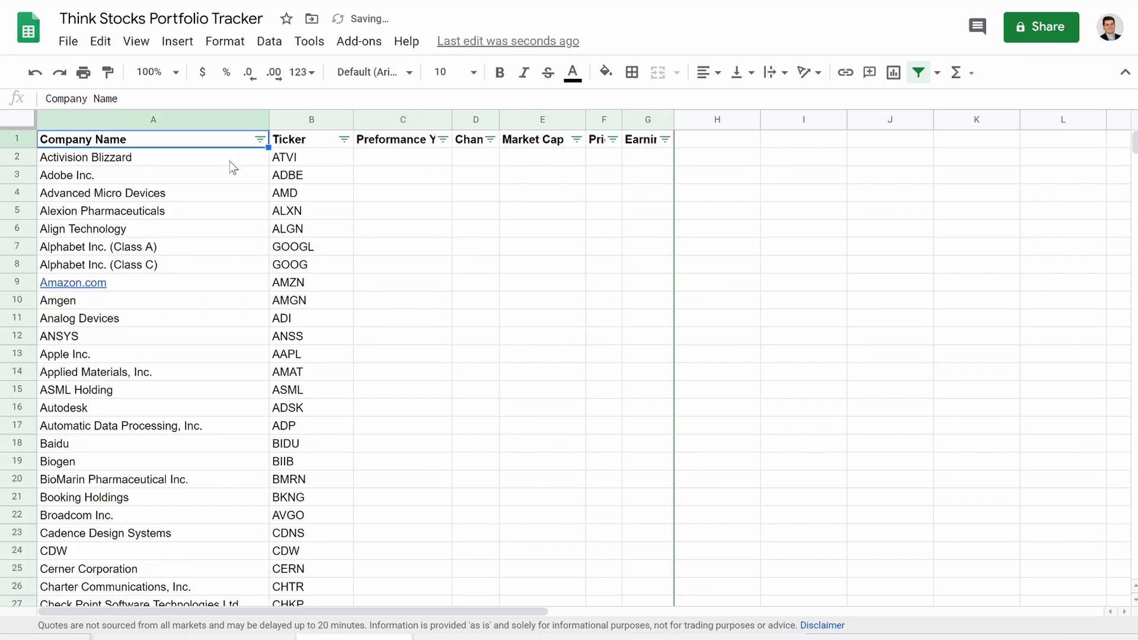
{"action": "left_click", "coordinate": [344, 139]}
{"action": "left_click", "coordinate": [317, 162]}
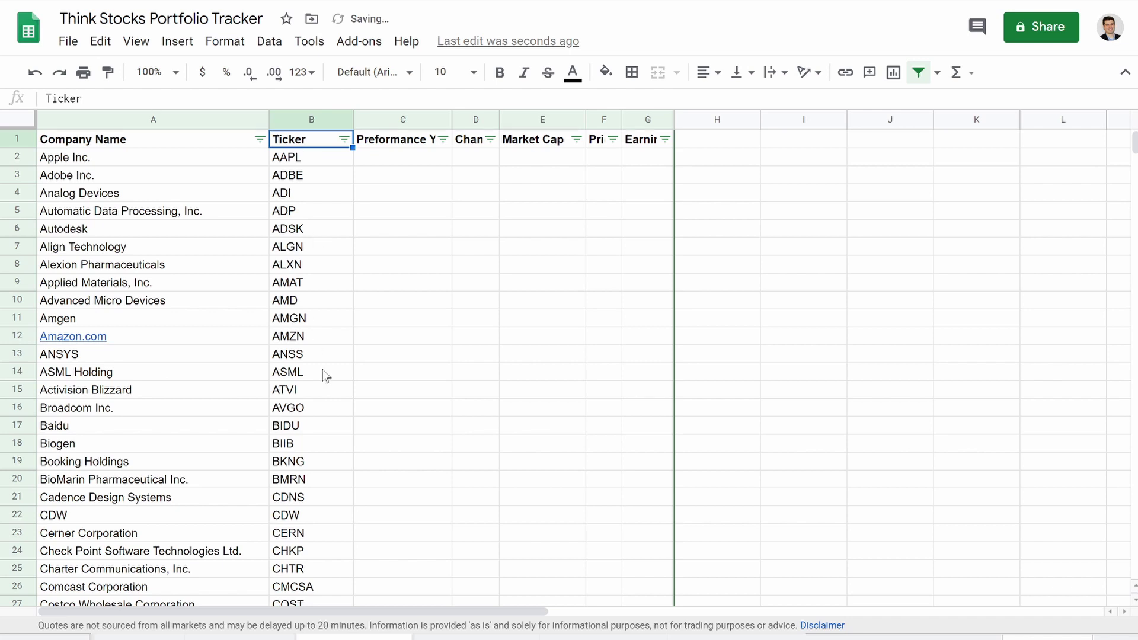
{"action": "scroll", "coordinate": [236, 332], "scroll_direction": "down", "scroll_amount": 2}
{"action": "scroll", "coordinate": [236, 332], "scroll_direction": "up", "scroll_amount": 2}
Widen the columns from Preformance YTD to Earnings so the full bold headers fit beside their filter icons.
{"action": "left_click_drag", "start_coordinate": [451, 117], "coordinate": [551, 117]}
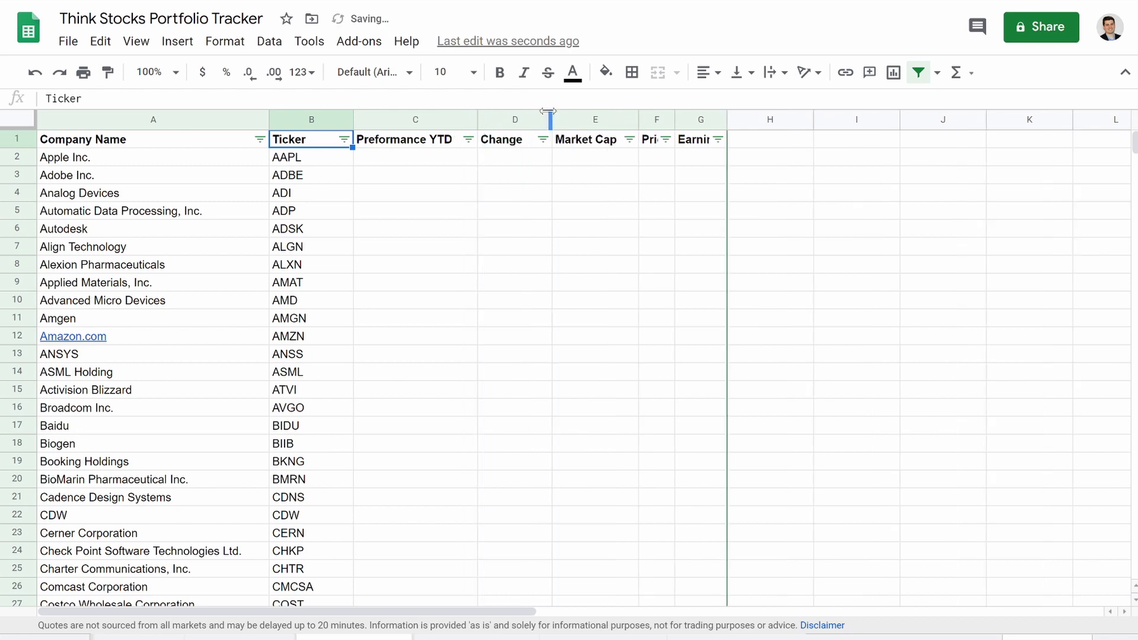
{"action": "left_click_drag", "start_coordinate": [635, 119], "coordinate": [798, 114]}
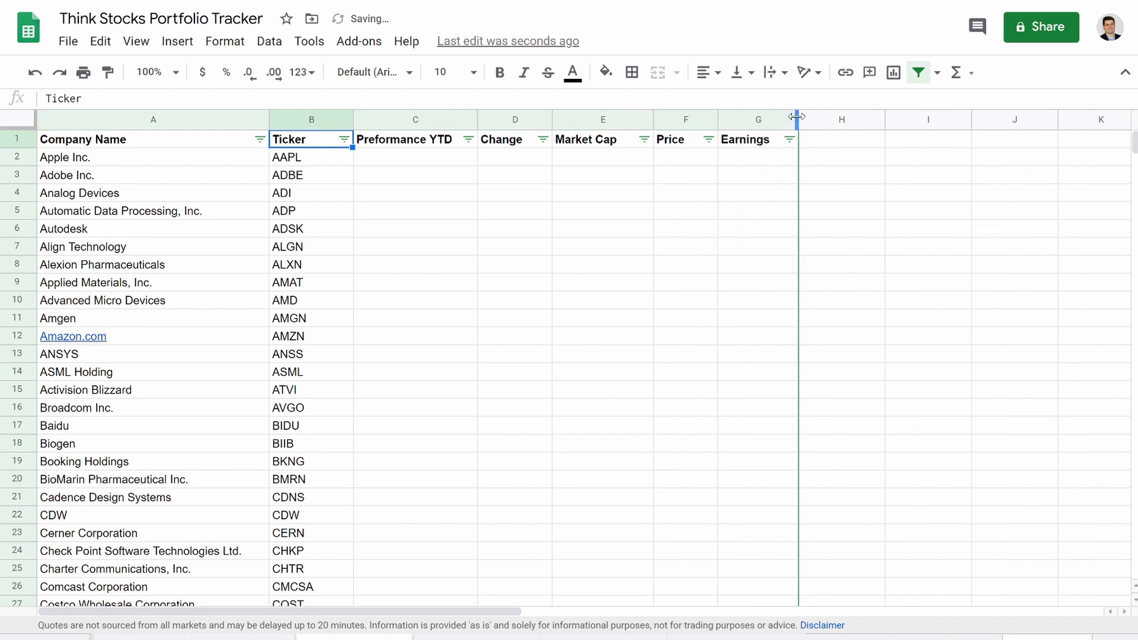
{"action": "left_click", "coordinate": [415, 157]}
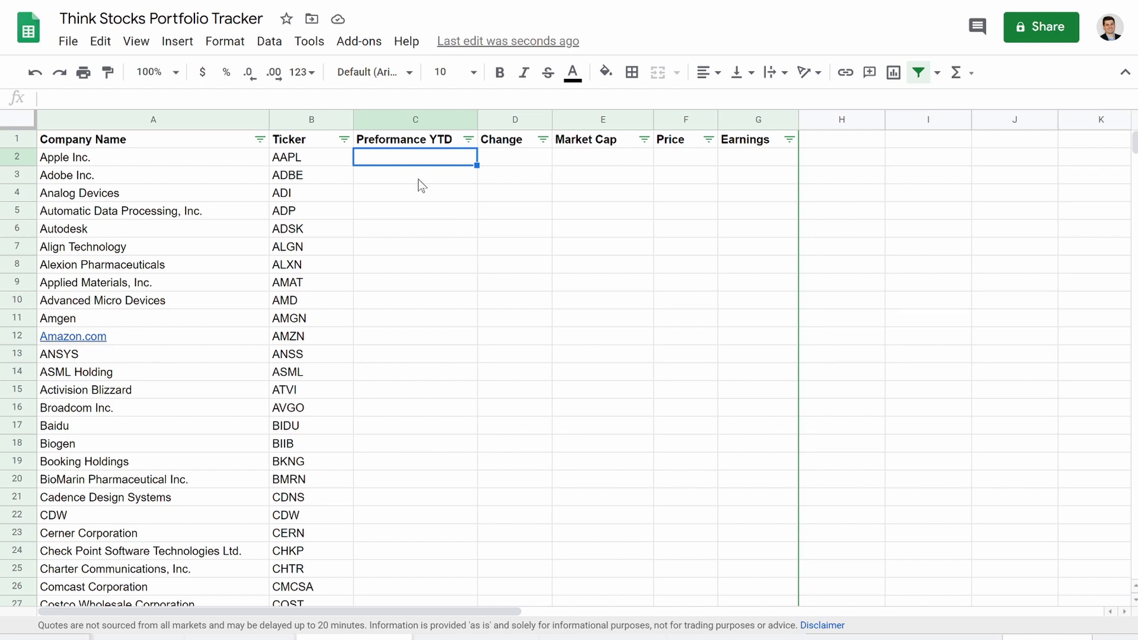
Enter the formula =GOOGLEFINANCE(B2,"price") in the first Price cell, F2.
{"action": "left_click", "coordinate": [683, 158]}
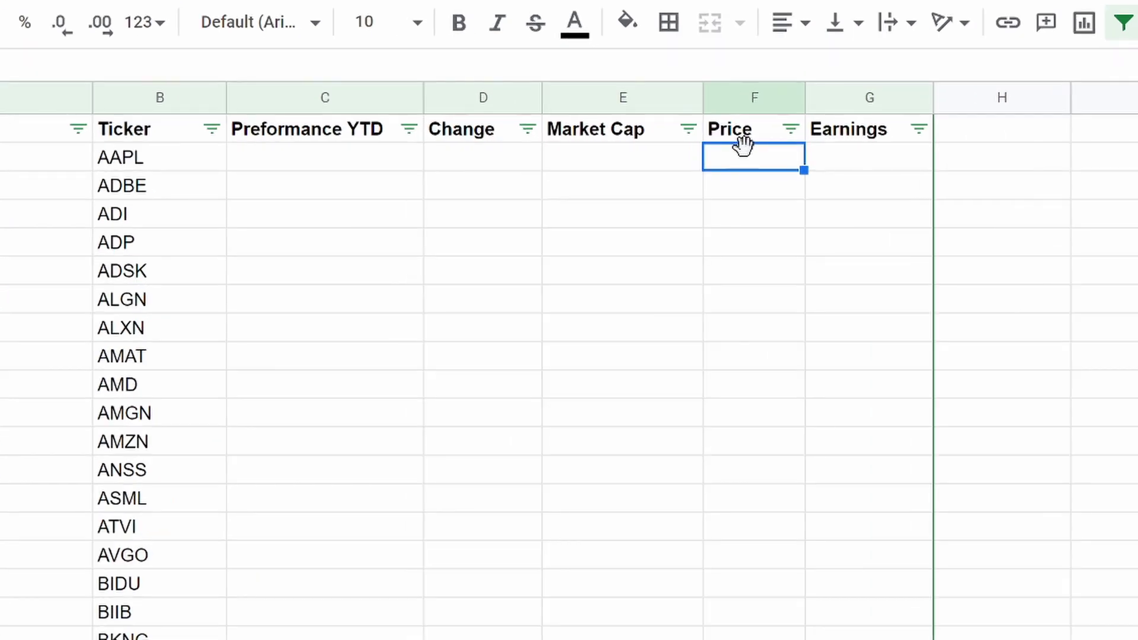
{"action": "type", "text": "=goo"}
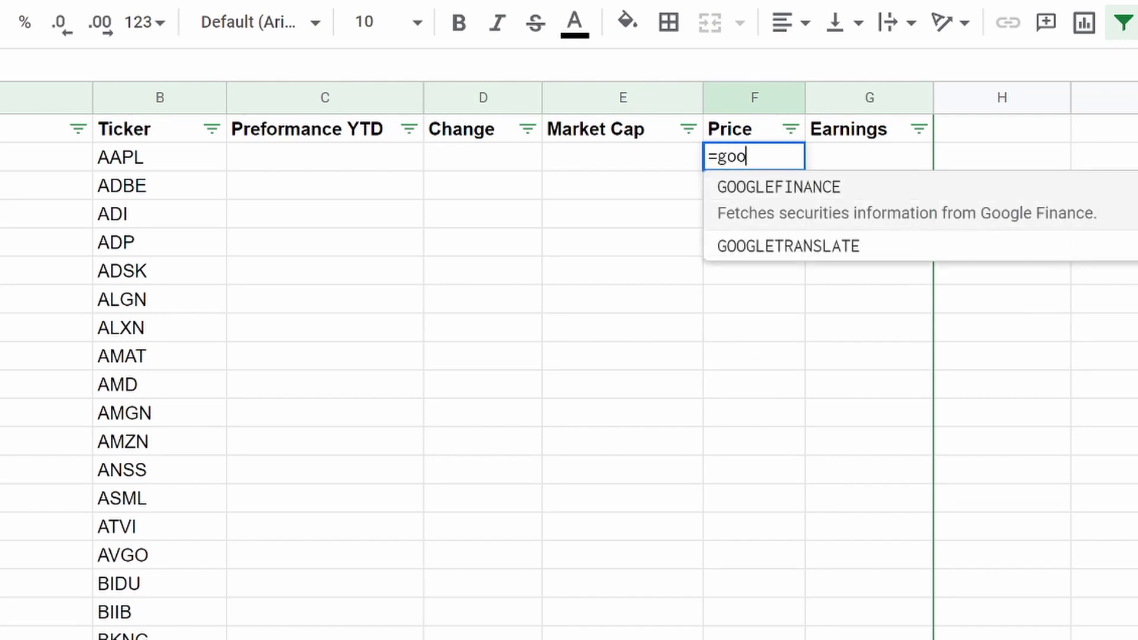
{"action": "left_click", "coordinate": [812, 198]}
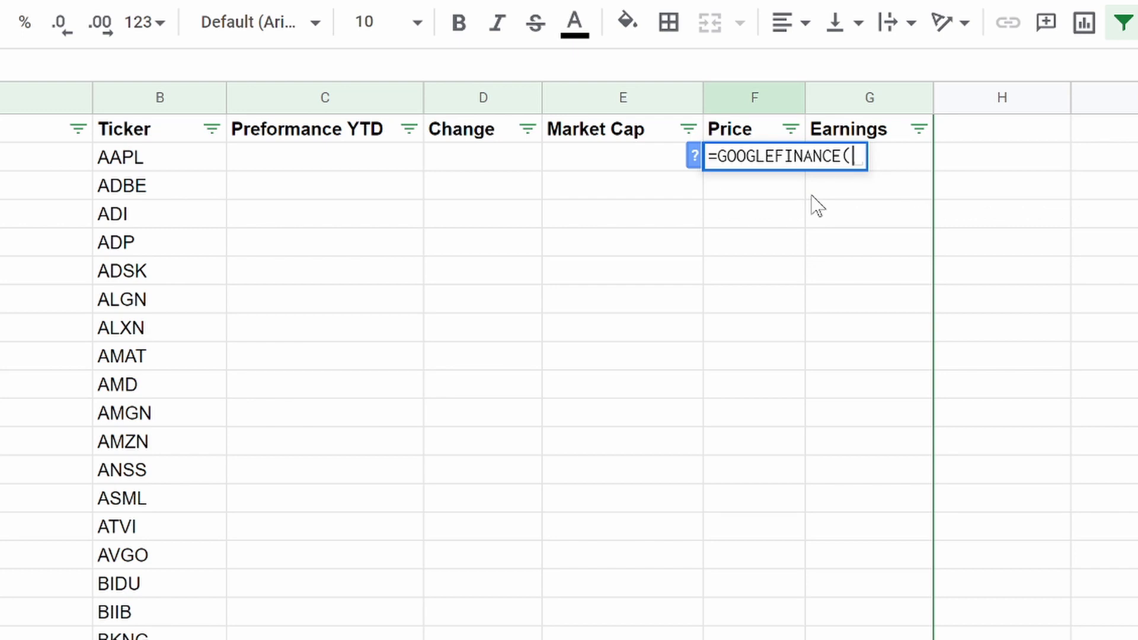
{"action": "left_click", "coordinate": [166, 167]}
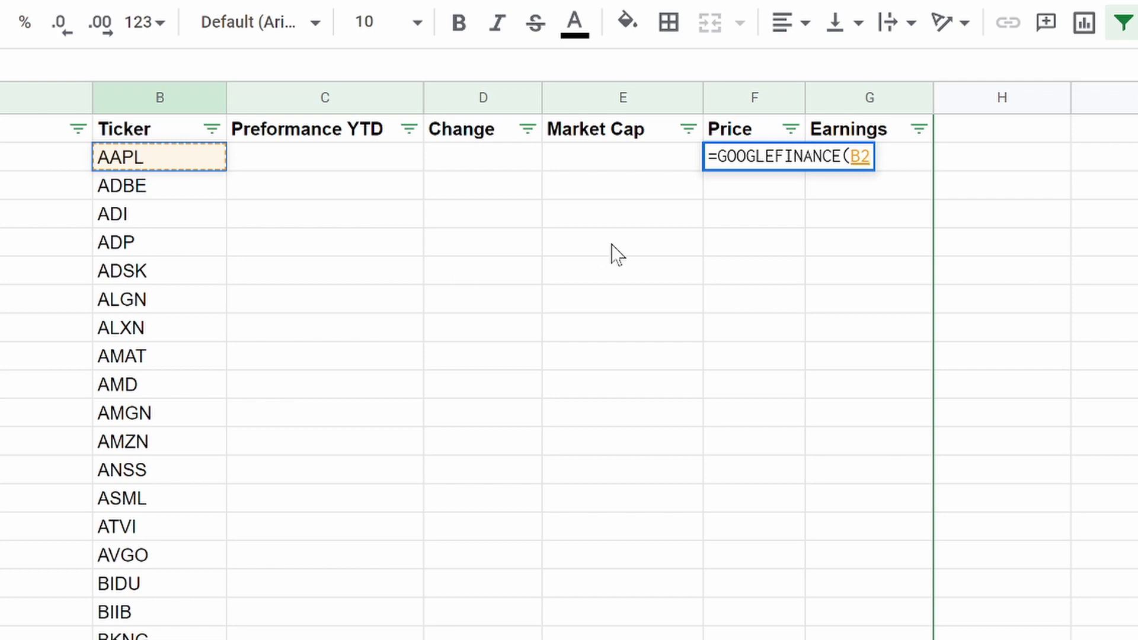
{"action": "type", "text": ",\""}
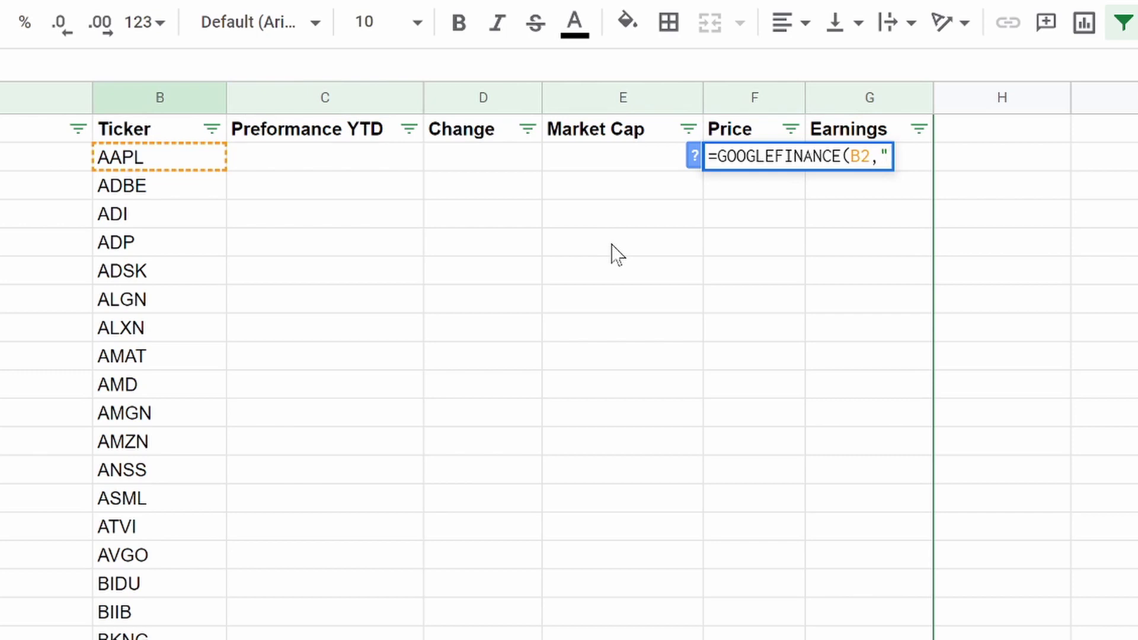
{"action": "type", "text": "price"}
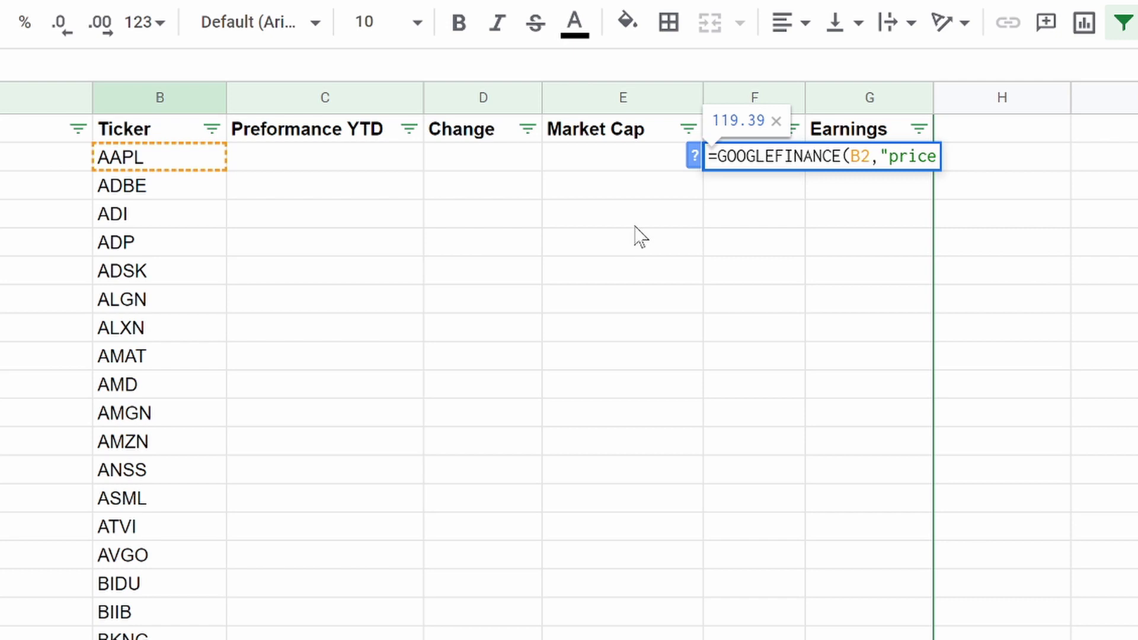
{"action": "type", "text": "\")"}
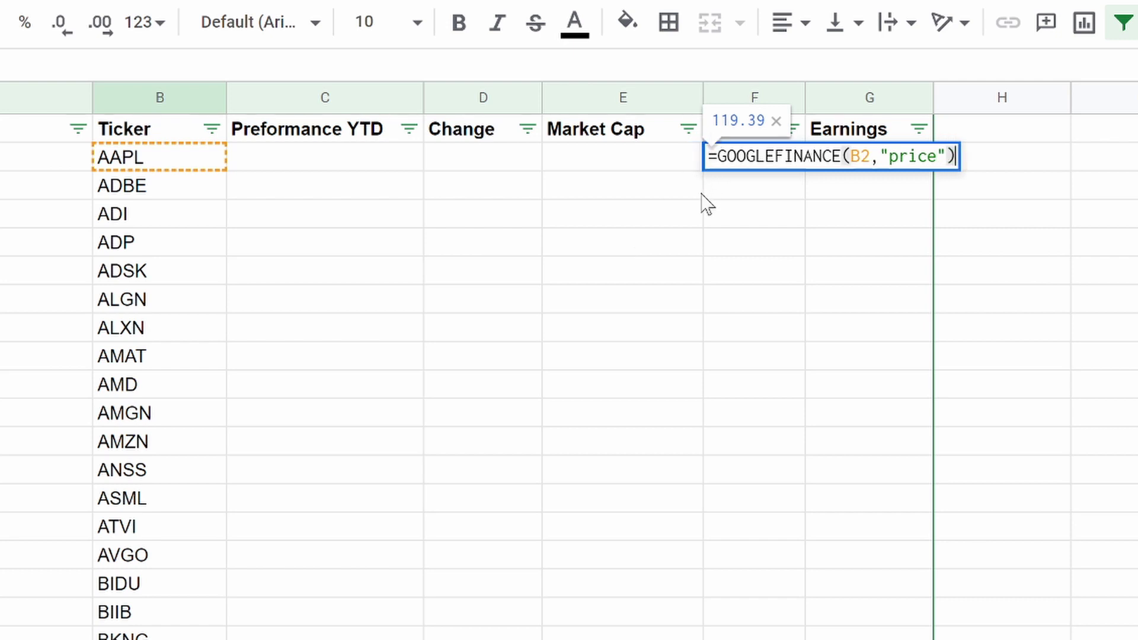
{"action": "key", "text": "Return"}
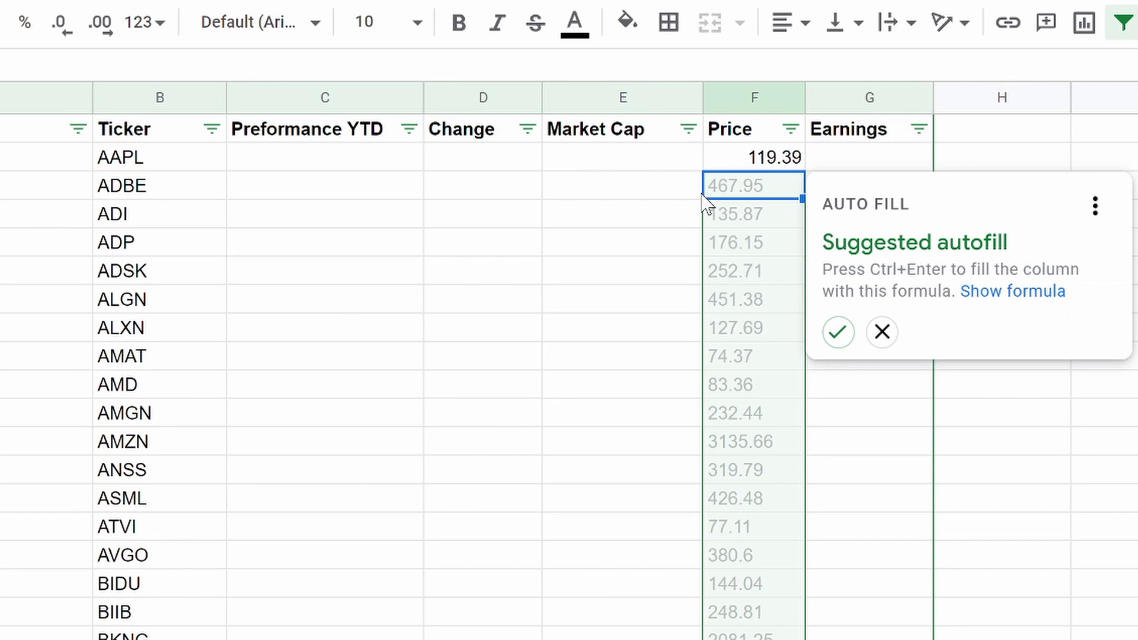
Accept the suggested autofill to apply the price formula to the rest of the Price column, and check the column's length.
{"action": "left_click", "coordinate": [838, 333]}
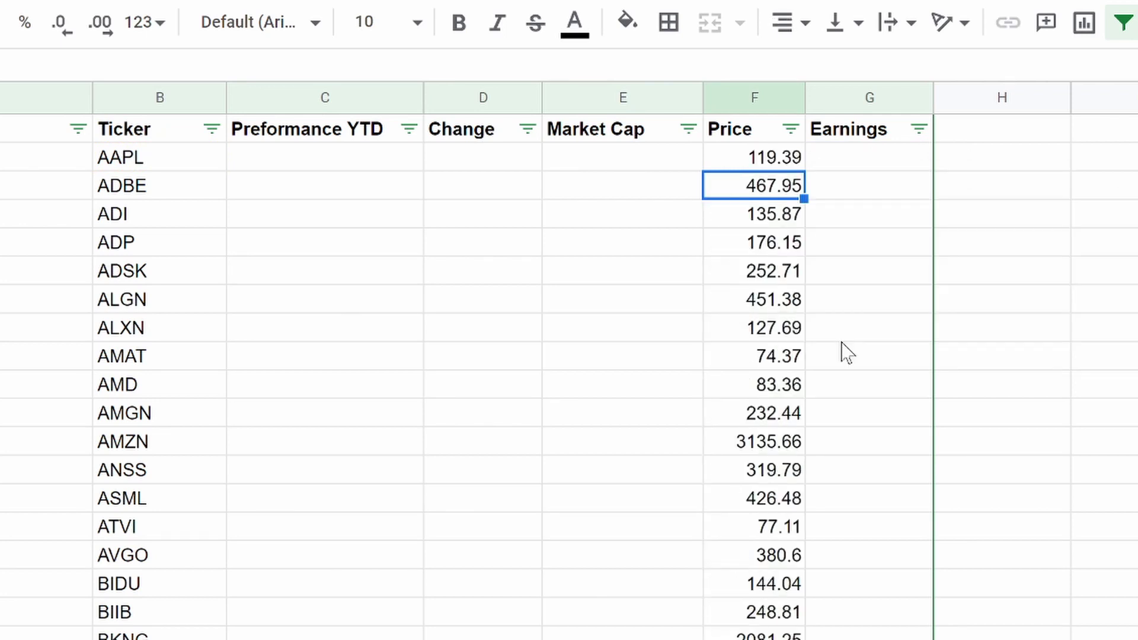
{"action": "scroll", "coordinate": [645, 524], "scroll_direction": "down", "scroll_amount": 20}
{"action": "scroll", "coordinate": [645, 523], "scroll_direction": "up", "scroll_amount": 20}
Center the whole Price column horizontally and format it as currency.
{"action": "left_click", "coordinate": [741, 94]}
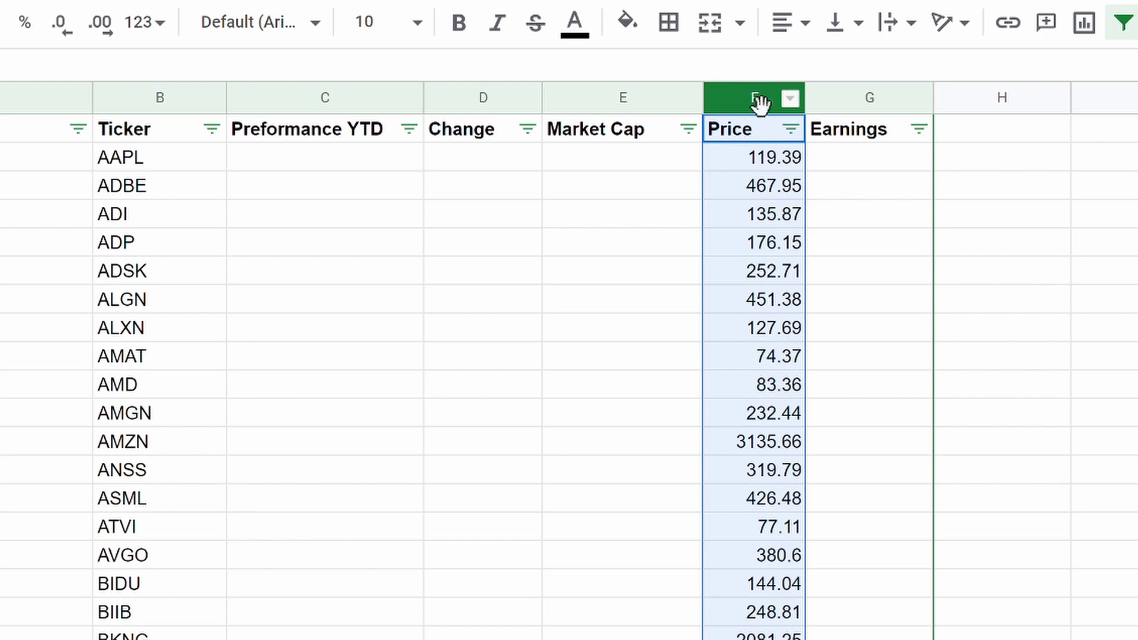
{"action": "left_click", "coordinate": [785, 22]}
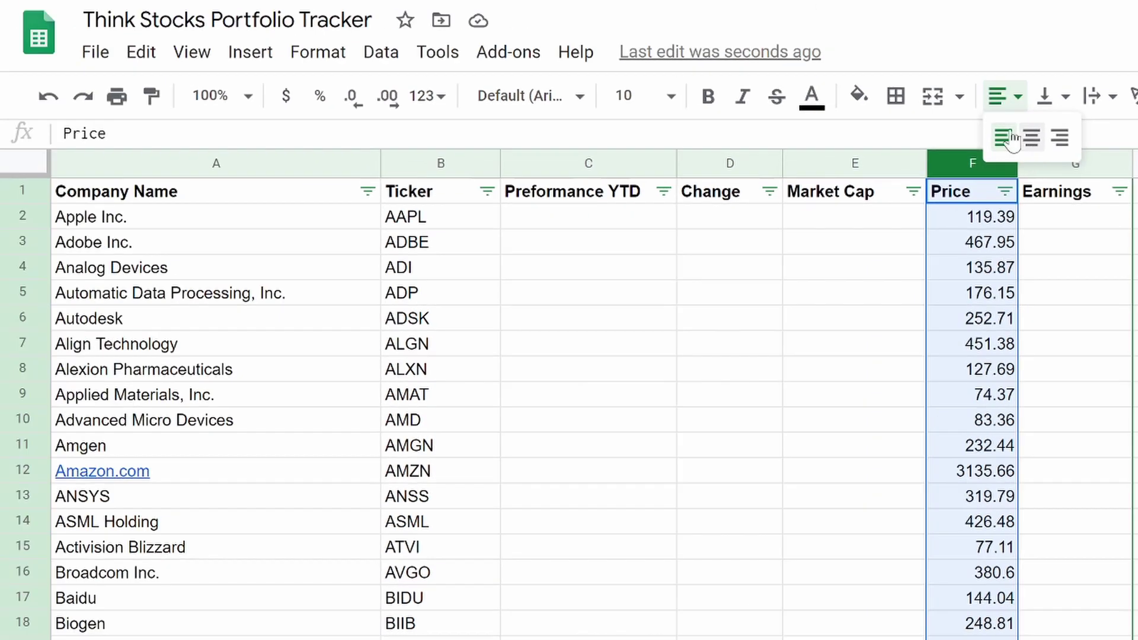
{"action": "left_click", "coordinate": [1034, 151]}
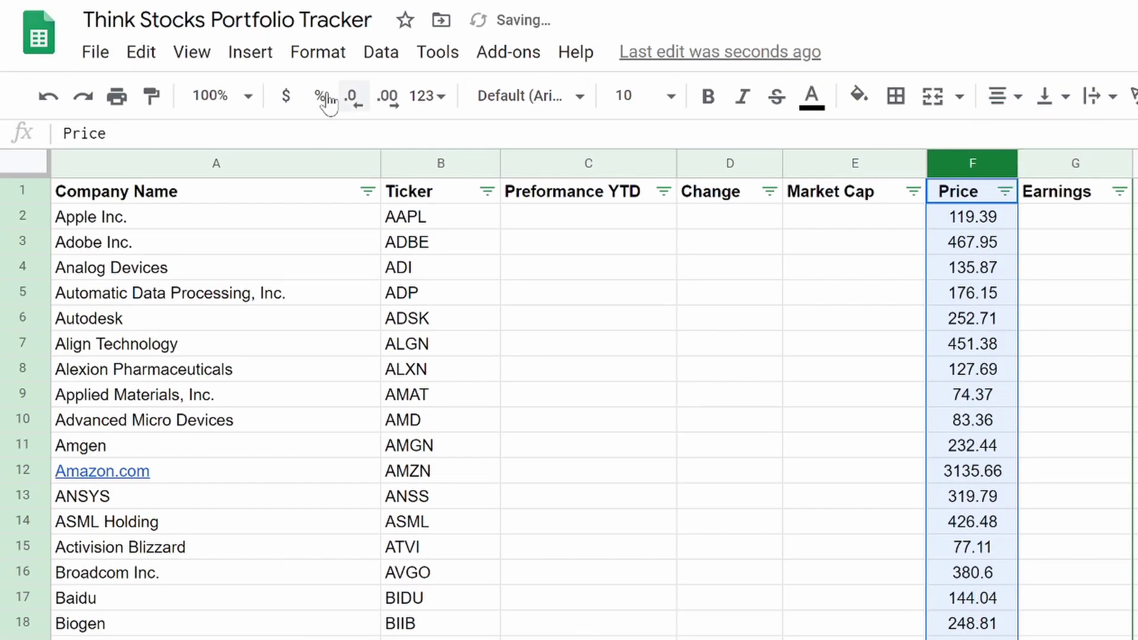
{"action": "left_click", "coordinate": [286, 101]}
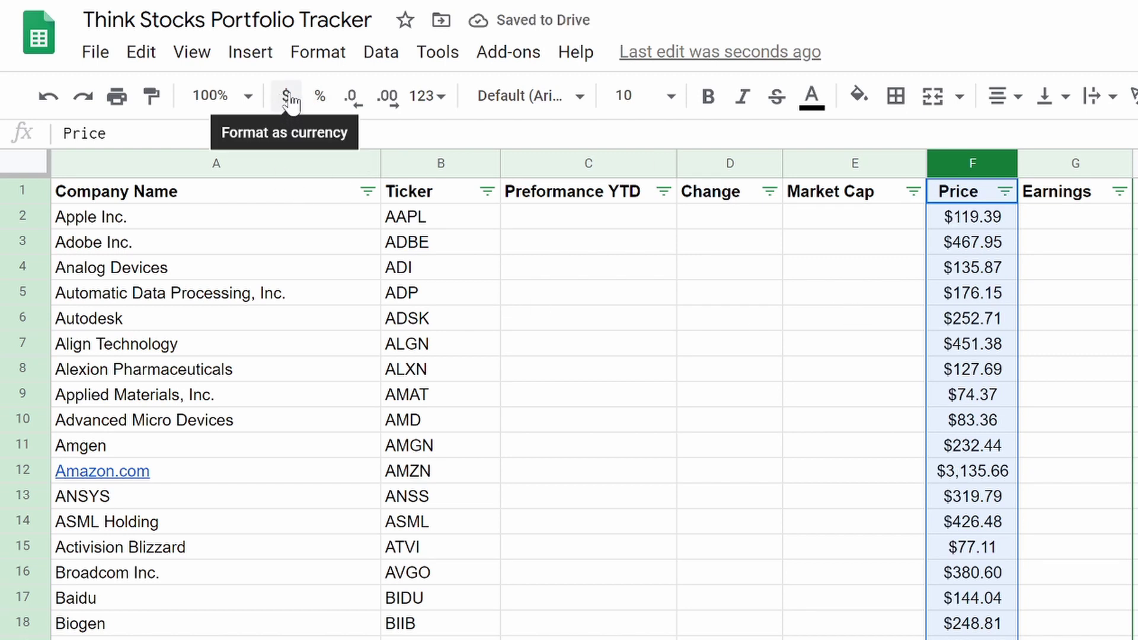
{"action": "left_click", "coordinate": [874, 502]}
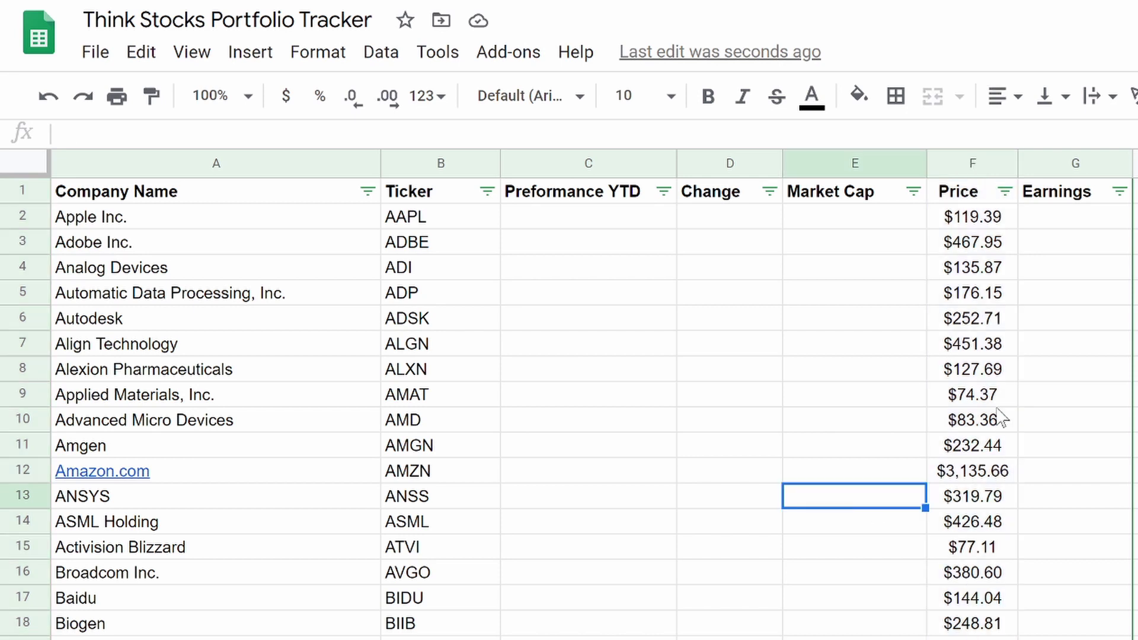
Sort the table by Price in ascending order (A → Z), with the cheapest stocks first.
{"action": "left_click", "coordinate": [1005, 192]}
{"action": "left_click", "coordinate": [790, 242]}
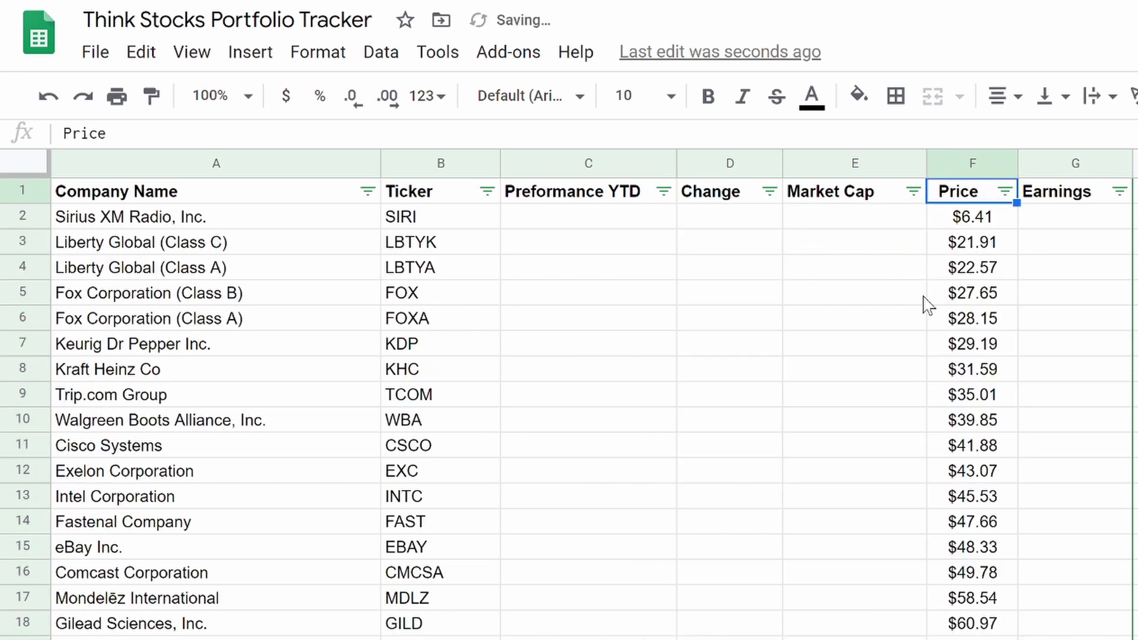
Sort the table by Price in descending order and look through the re-sorted stocks.
{"action": "left_click", "coordinate": [1002, 191]}
{"action": "left_click", "coordinate": [889, 289]}
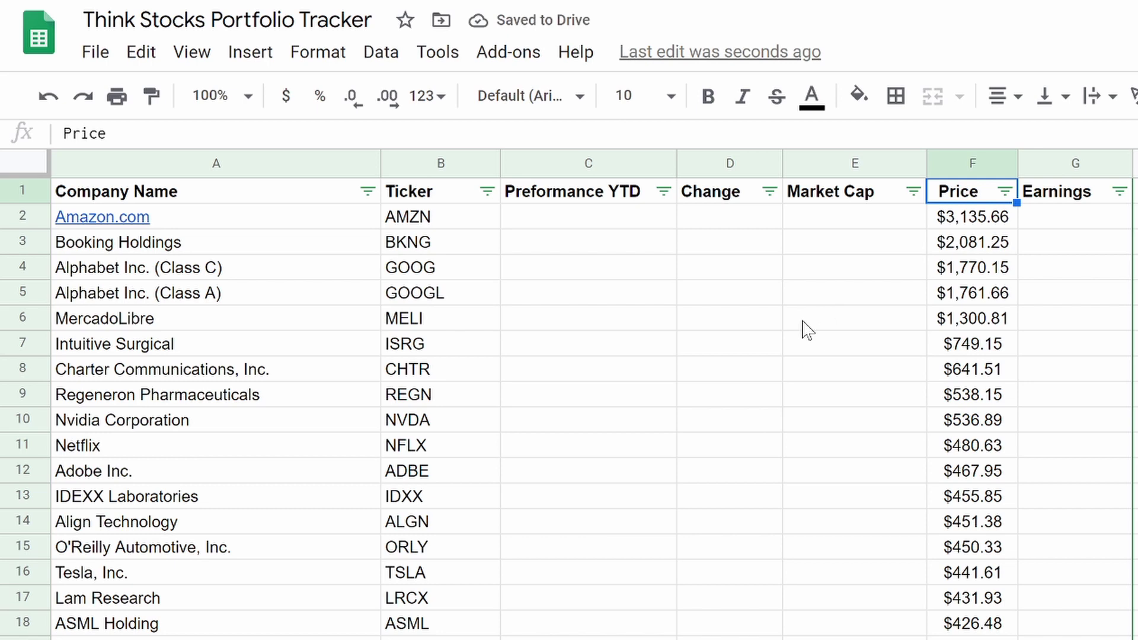
{"action": "scroll", "coordinate": [564, 483], "scroll_direction": "down", "scroll_amount": 10}
{"action": "scroll", "coordinate": [561, 476], "scroll_direction": "up", "scroll_amount": 10}
{"action": "scroll", "coordinate": [560, 476], "scroll_direction": "down", "scroll_amount": 17}
{"action": "scroll", "coordinate": [561, 476], "scroll_direction": "up", "scroll_amount": 17}
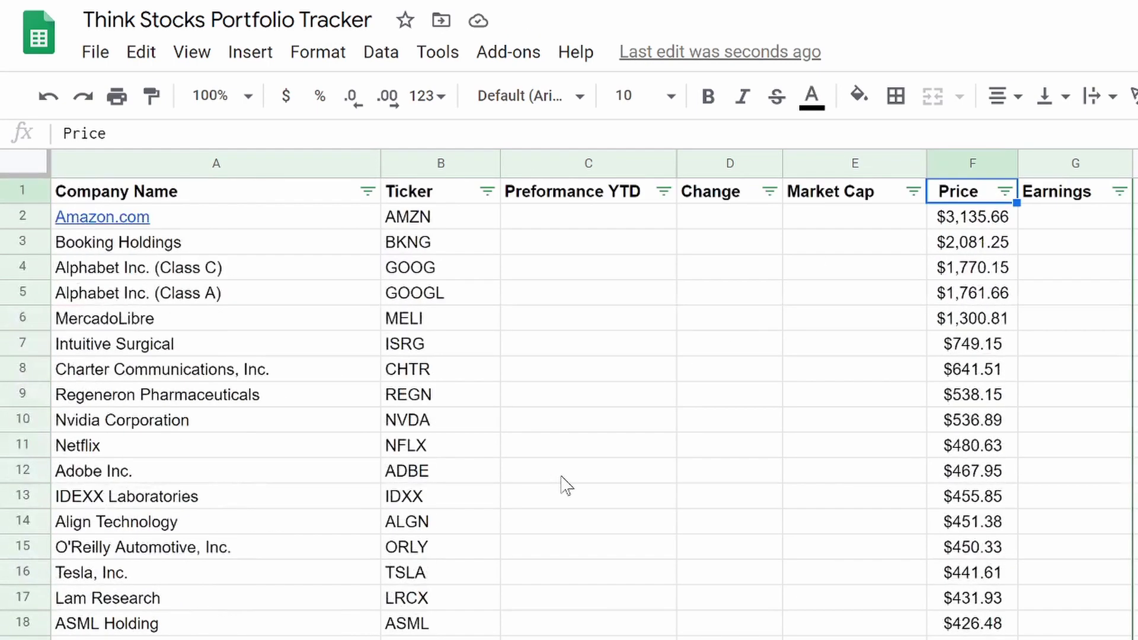
Enter =GOOGLEFINANCE(B2,"marketcap") in the first Market Cap cell, E2, and accept the suggested autofill for the rest of the column.
{"action": "left_click", "coordinate": [824, 219]}
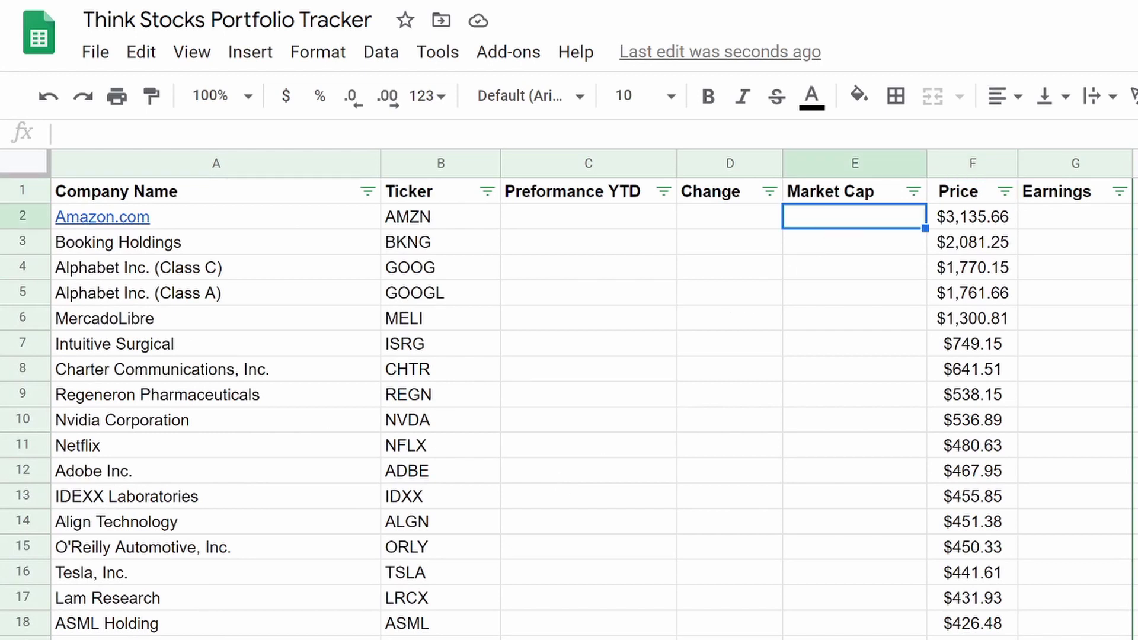
{"action": "type", "text": "=goo"}
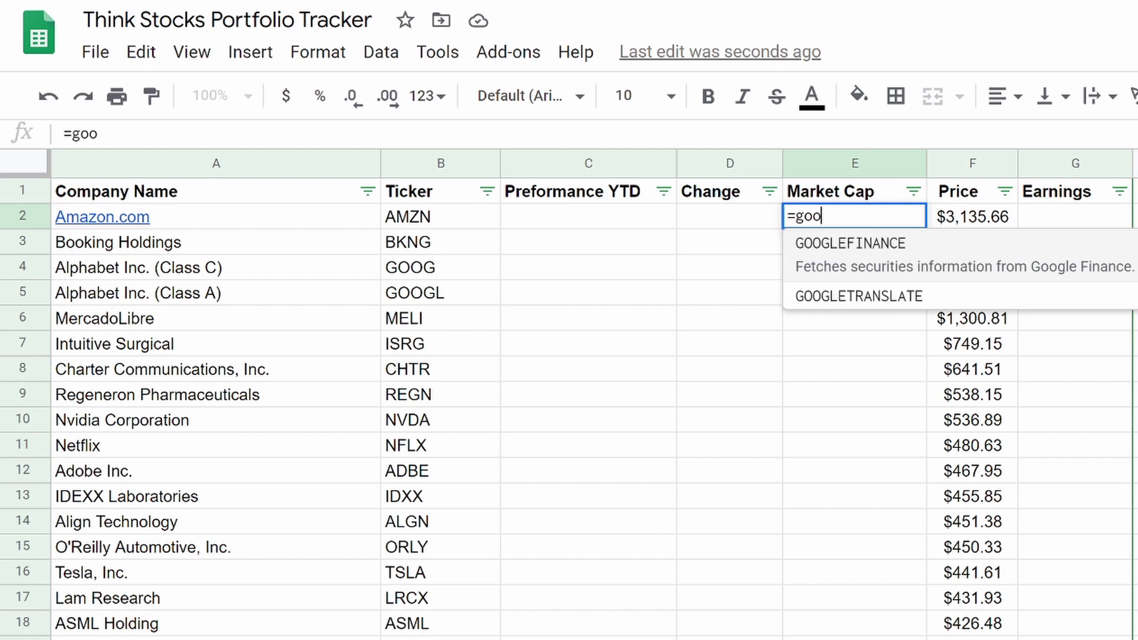
{"action": "left_click", "coordinate": [844, 245]}
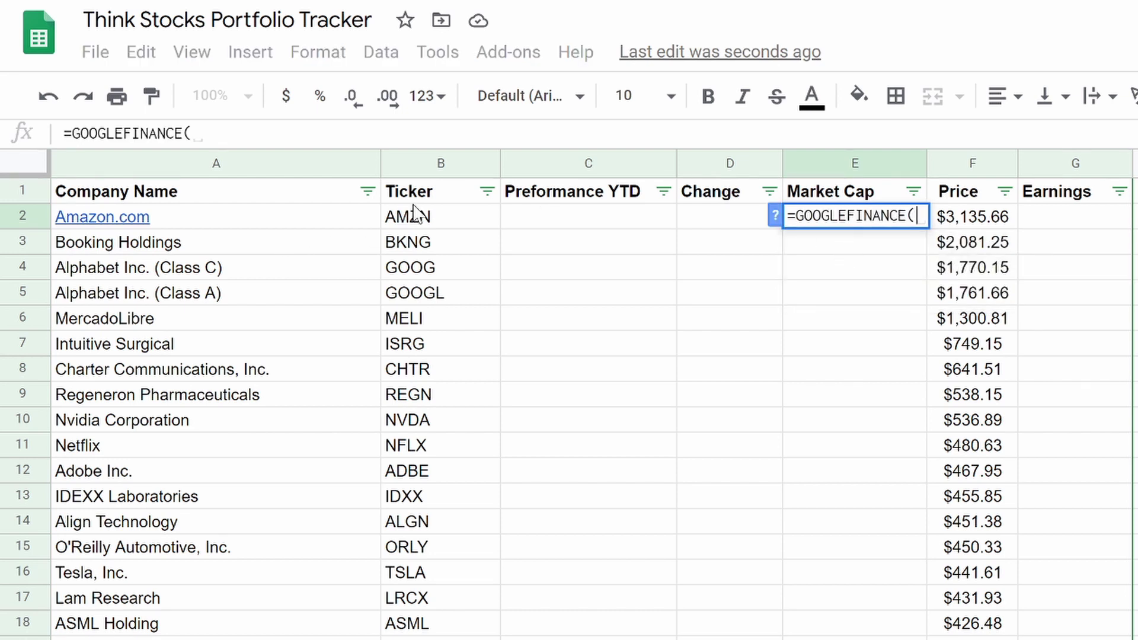
{"action": "left_click", "coordinate": [427, 224]}
{"action": "type", "text": ", "}
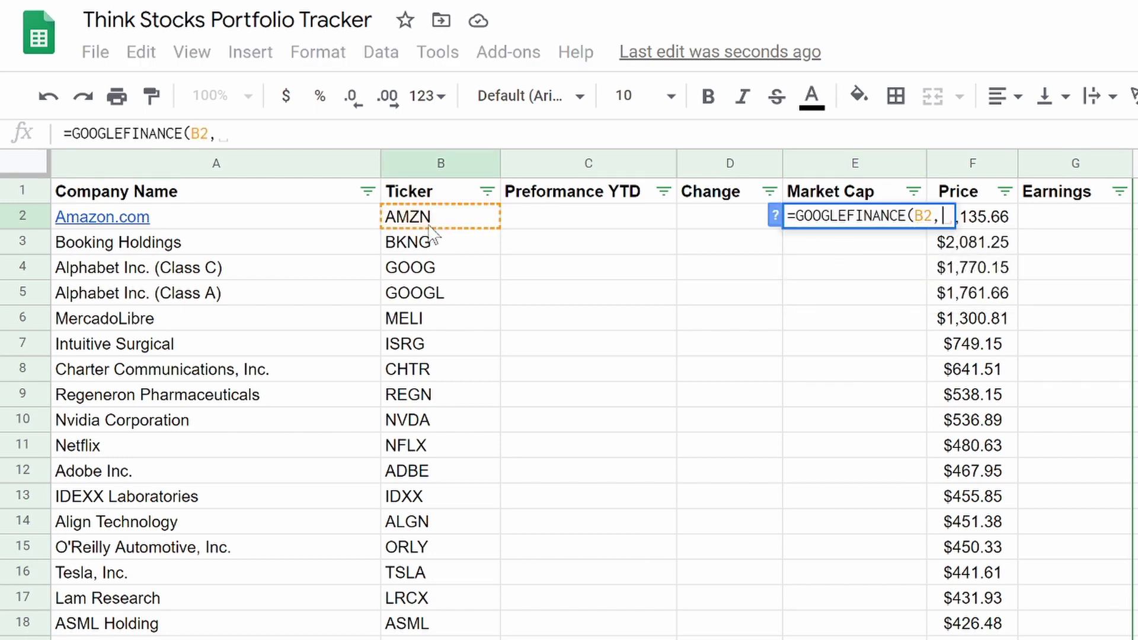
{"action": "type", "text": "\""}
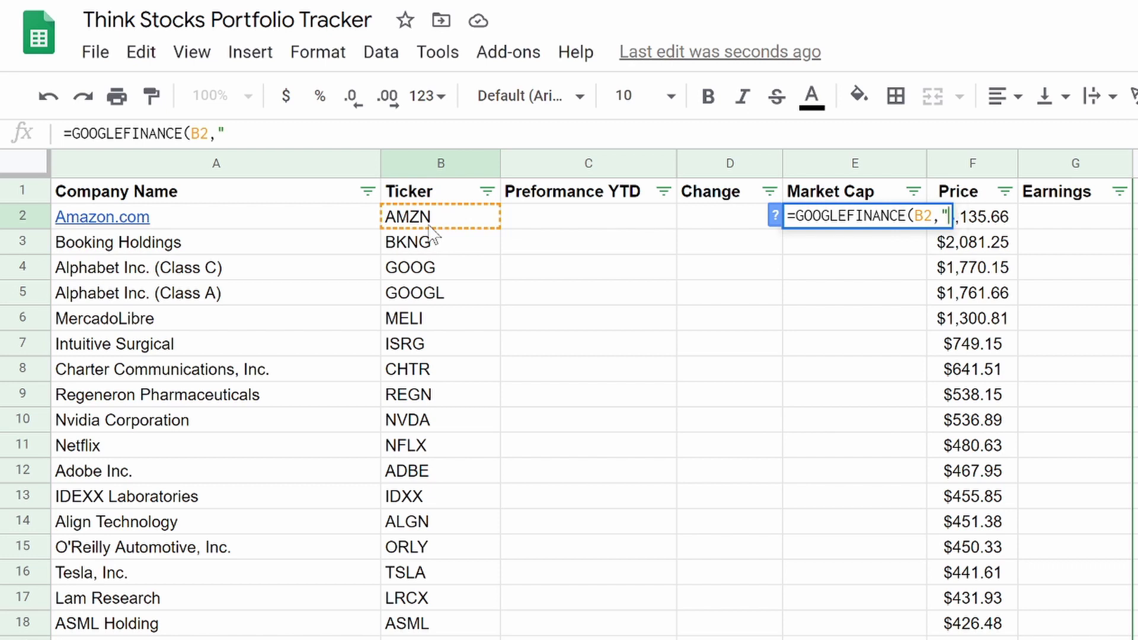
{"action": "type", "text": "ma"}
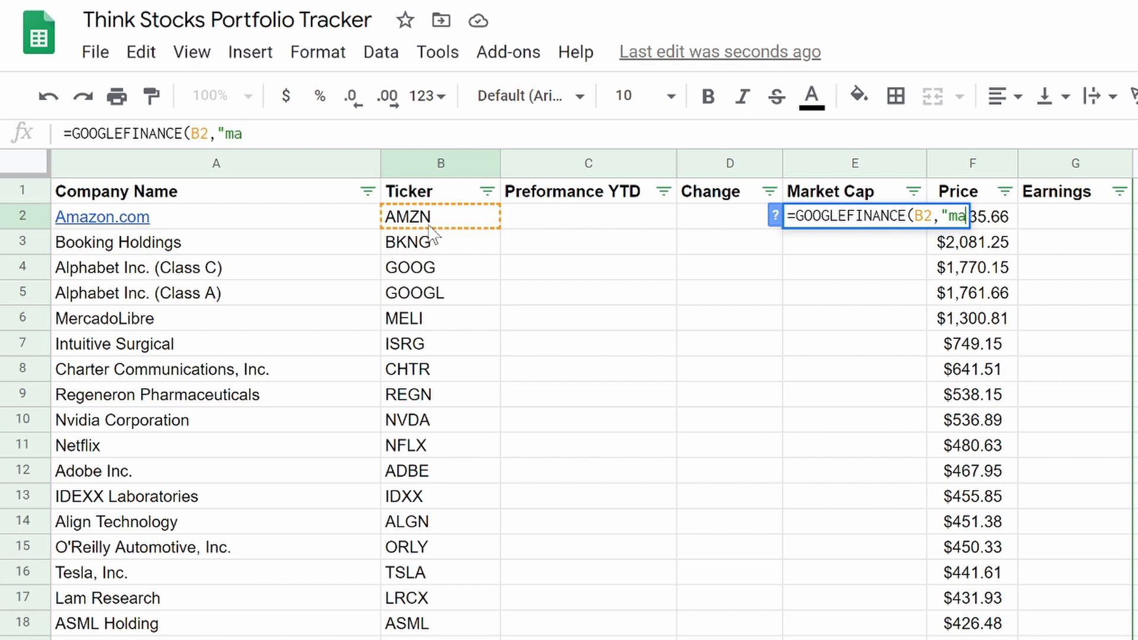
{"action": "type", "text": "rketc"}
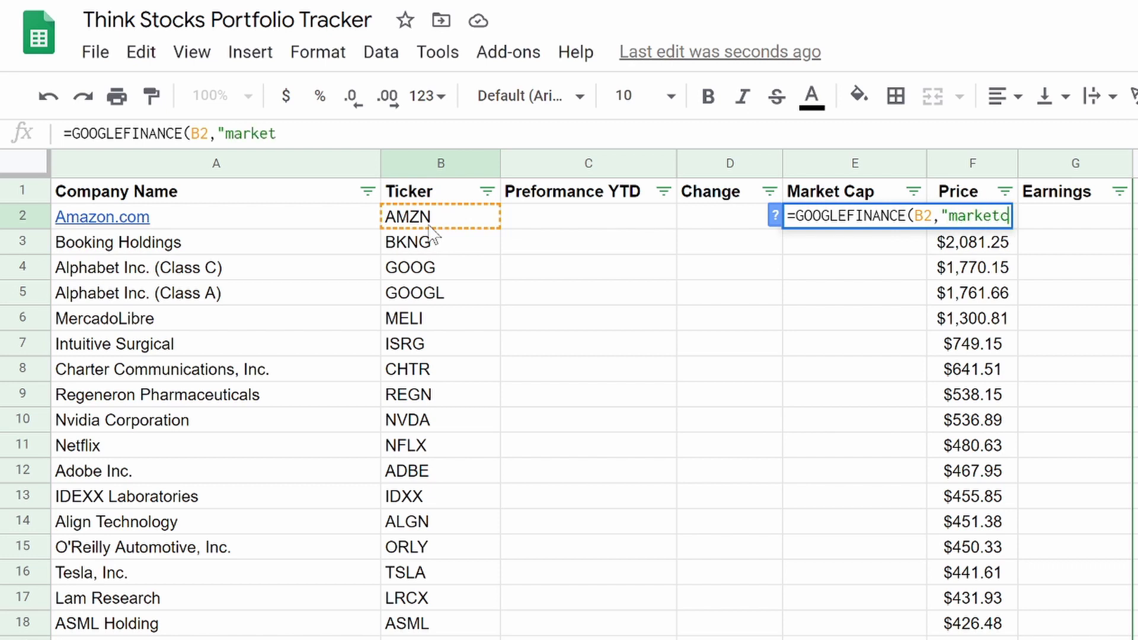
{"action": "type", "text": "ap\")"}
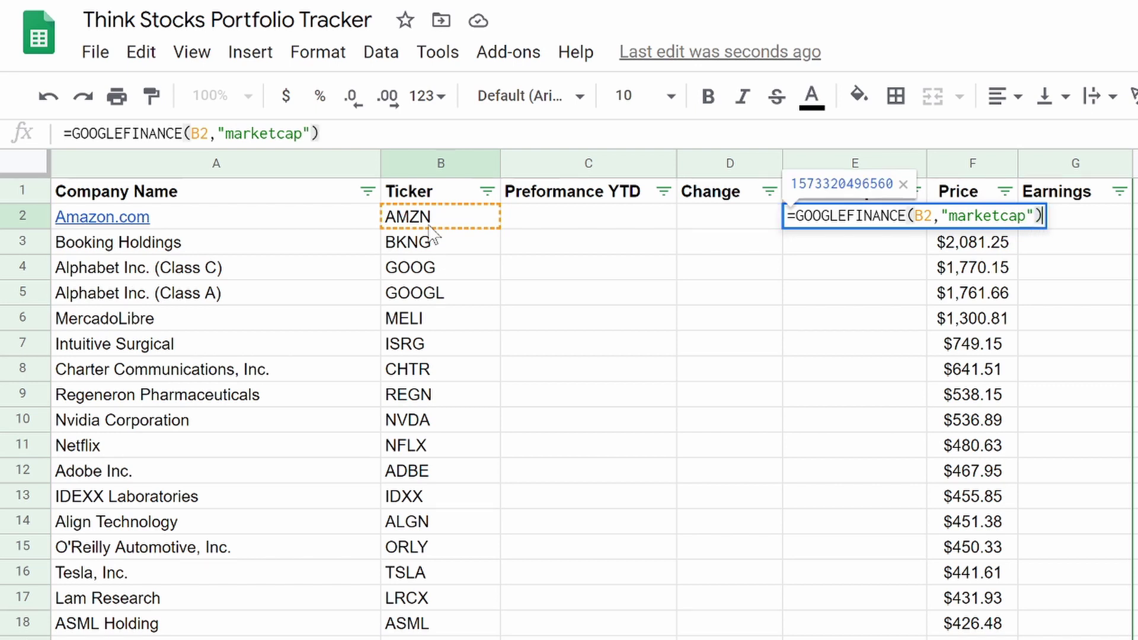
{"action": "key", "text": "Return"}
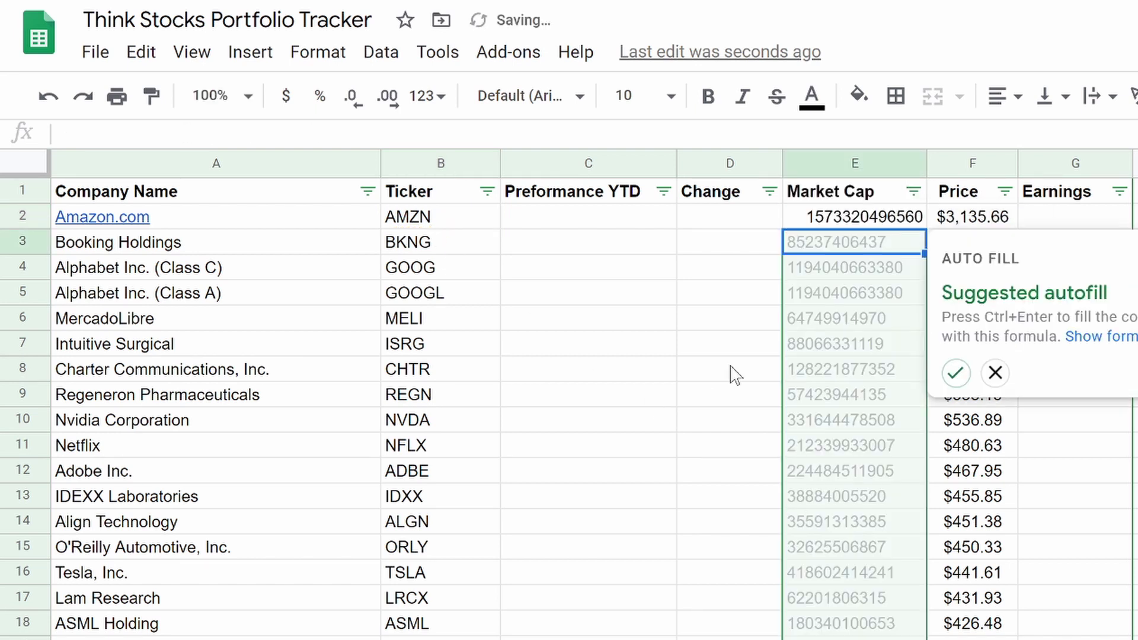
{"action": "left_click", "coordinate": [954, 373]}
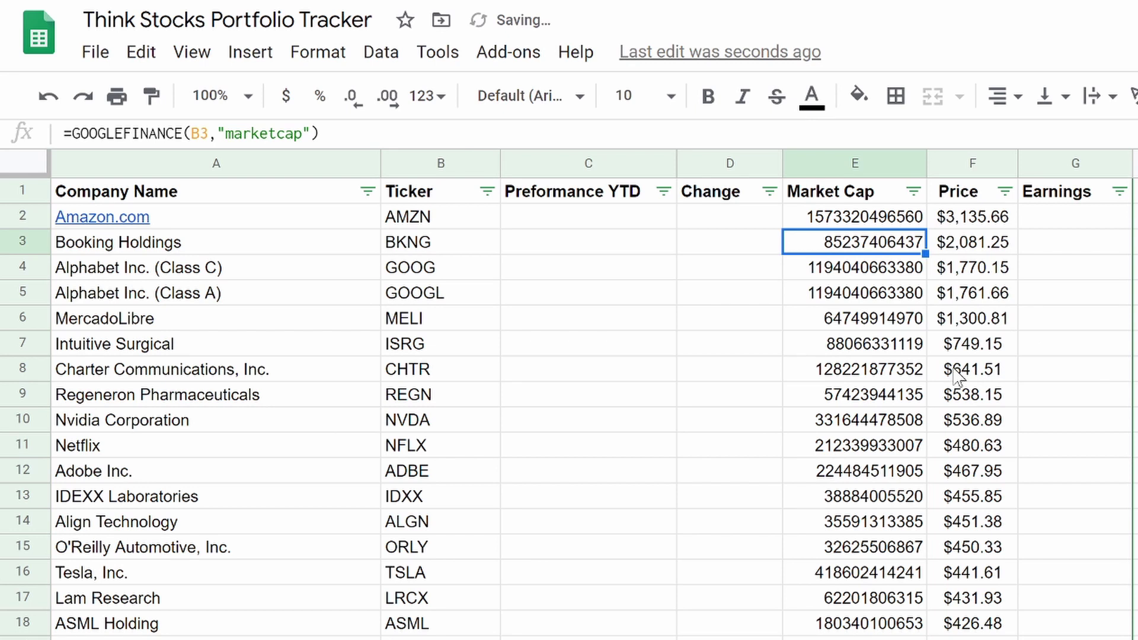
Center the whole Market Cap column horizontally and format it as currency.
{"action": "left_click", "coordinate": [833, 164]}
{"action": "left_click", "coordinate": [1007, 97]}
{"action": "left_click", "coordinate": [1034, 135]}
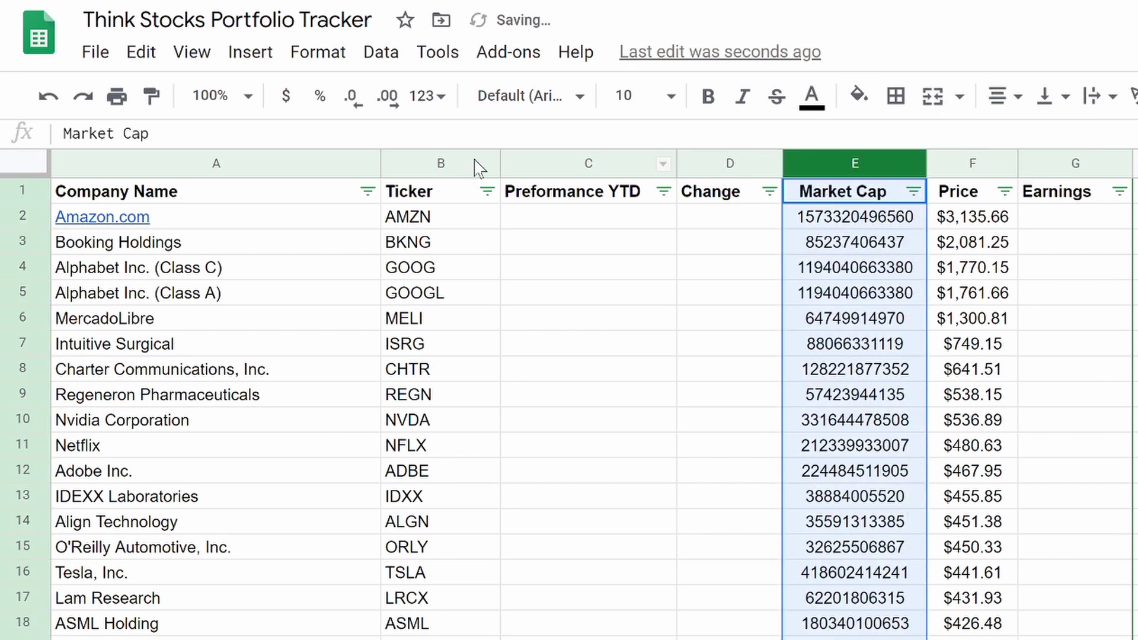
{"action": "left_click", "coordinate": [279, 97]}
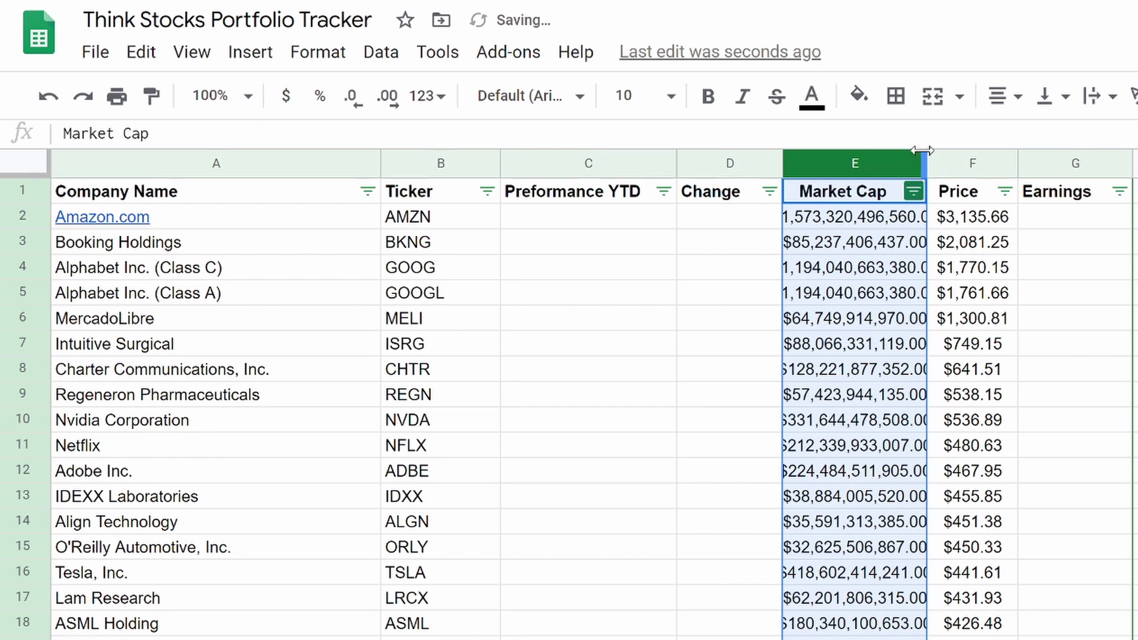
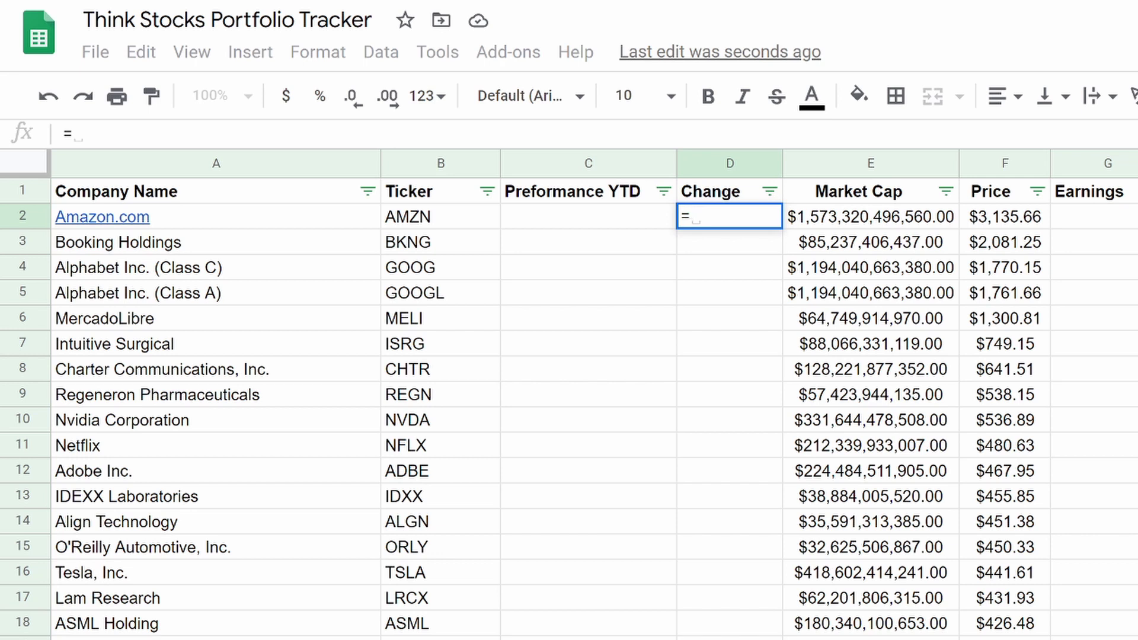
Write the formula =GOOGLEFINANCE(B2,"changepct") in the first Change cell, D2.
{"action": "type", "text": "goo"}
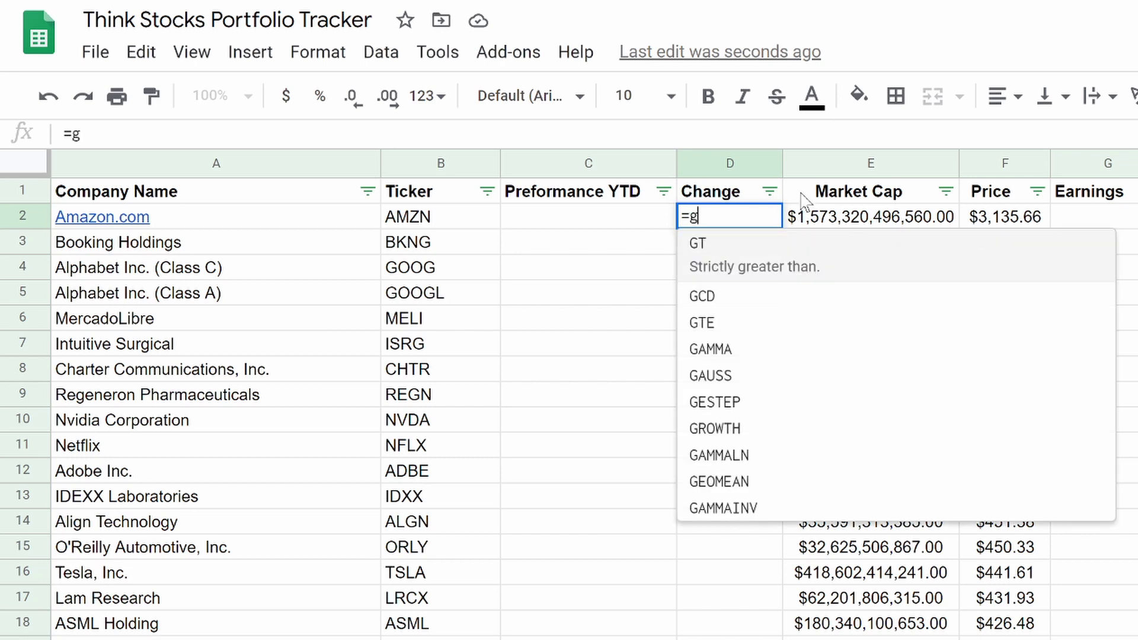
{"action": "left_click", "coordinate": [829, 247]}
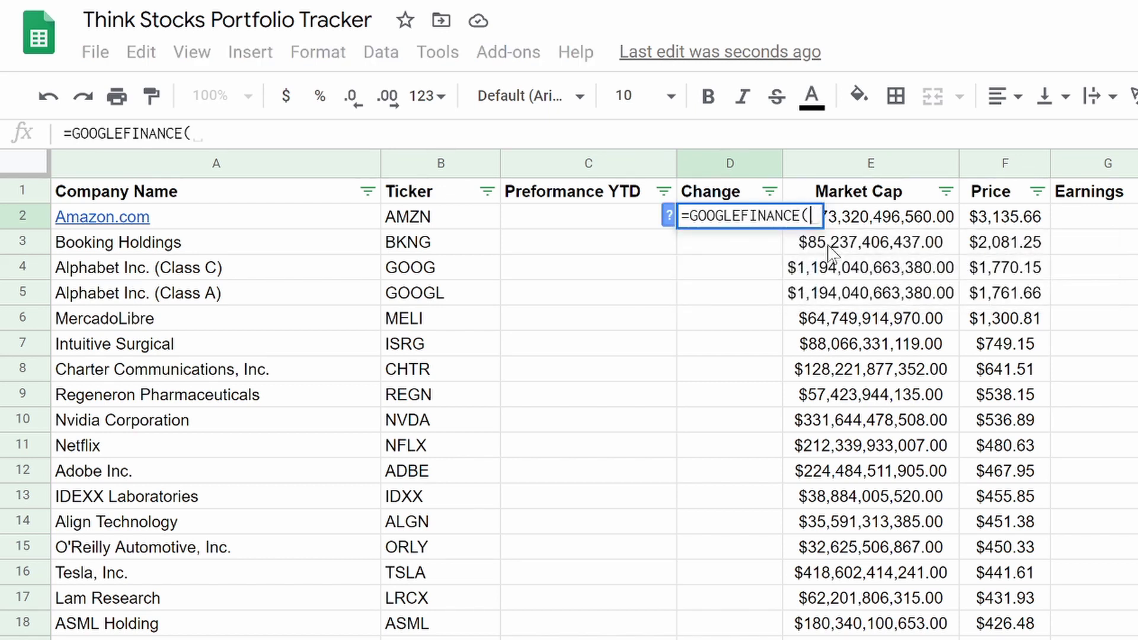
{"action": "left_click", "coordinate": [422, 229]}
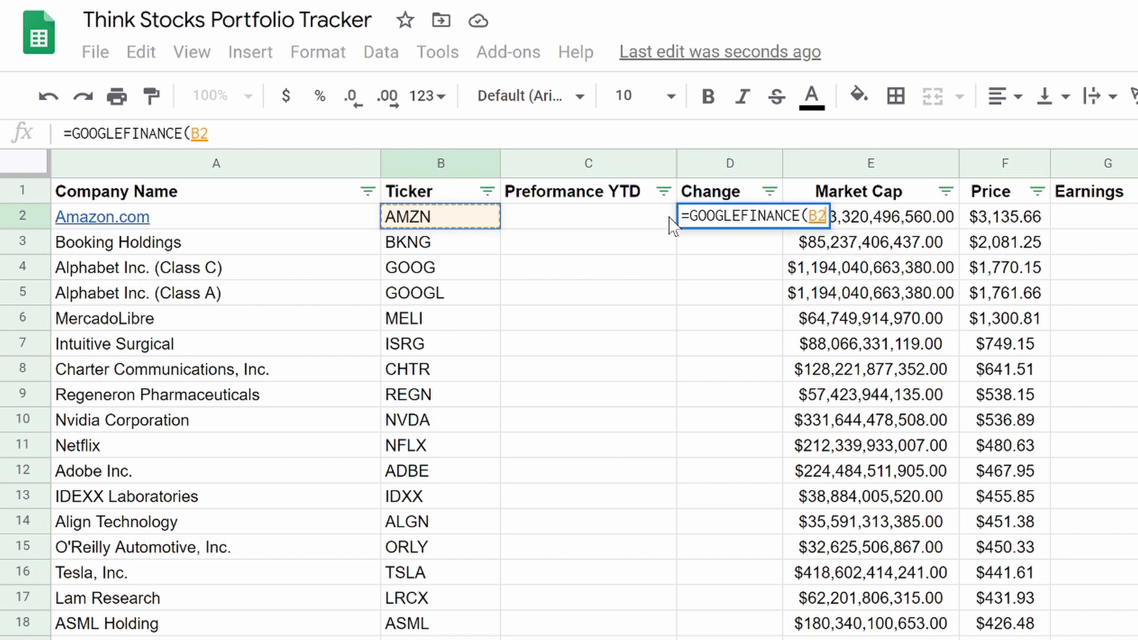
{"action": "type", "text": ", \""}
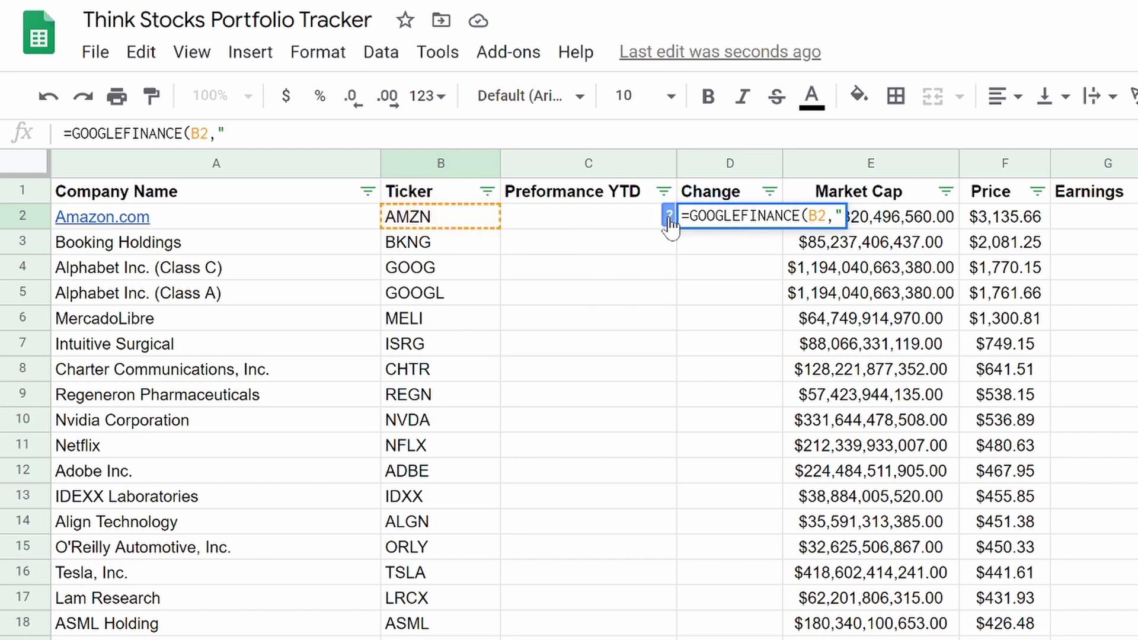
{"action": "type", "text": "chang"}
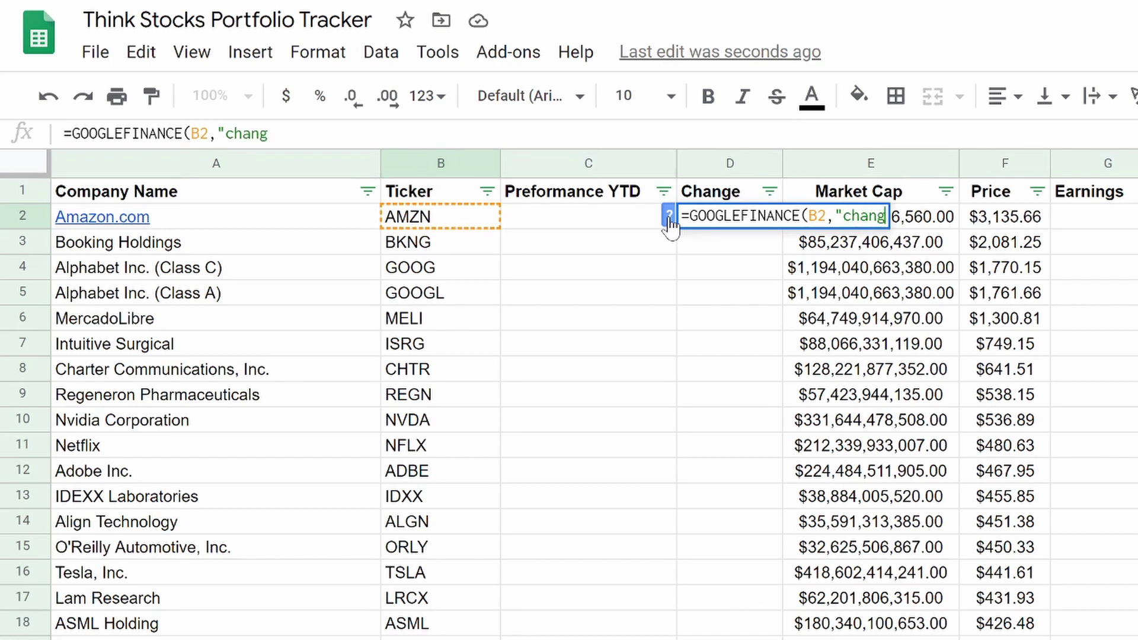
{"action": "type", "text": "ep"}
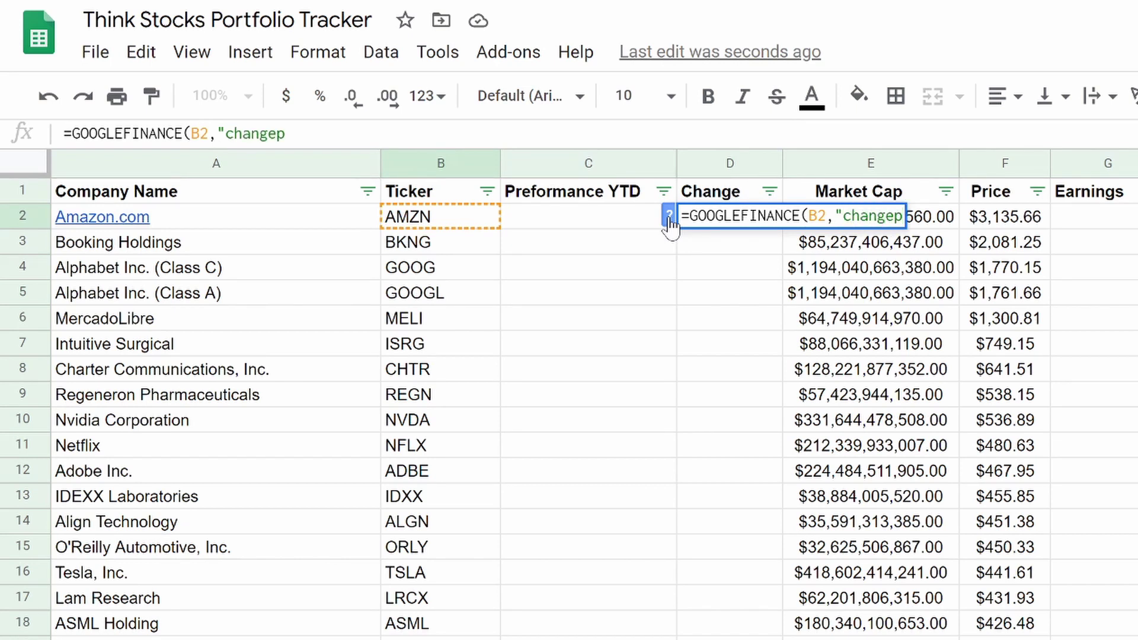
{"action": "type", "text": "ct\""}
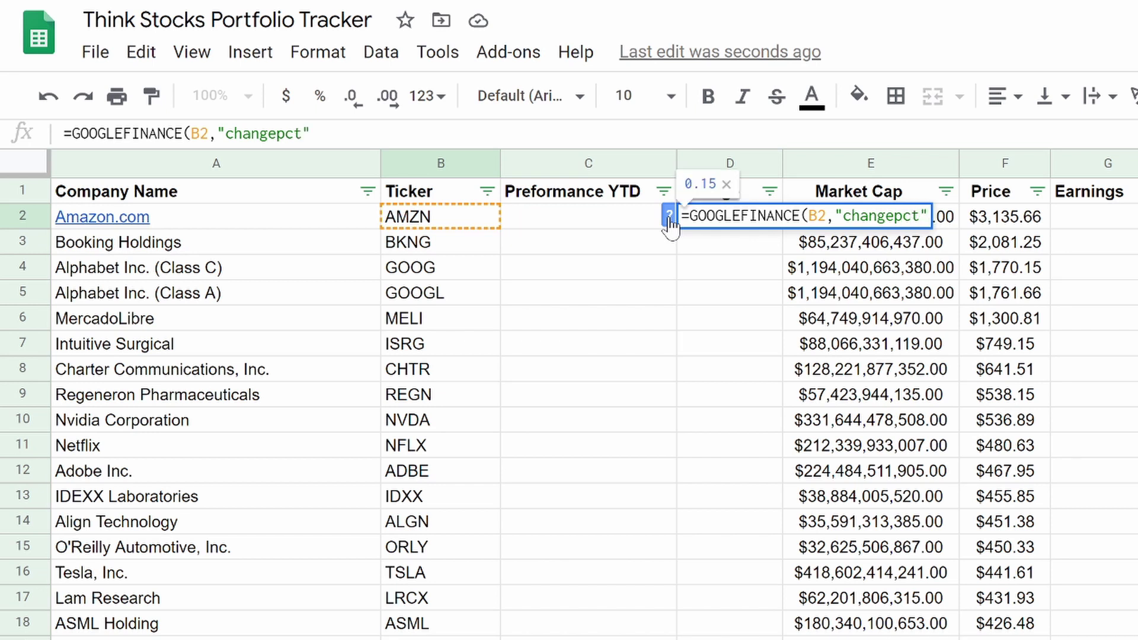
{"action": "type", "text": ")"}
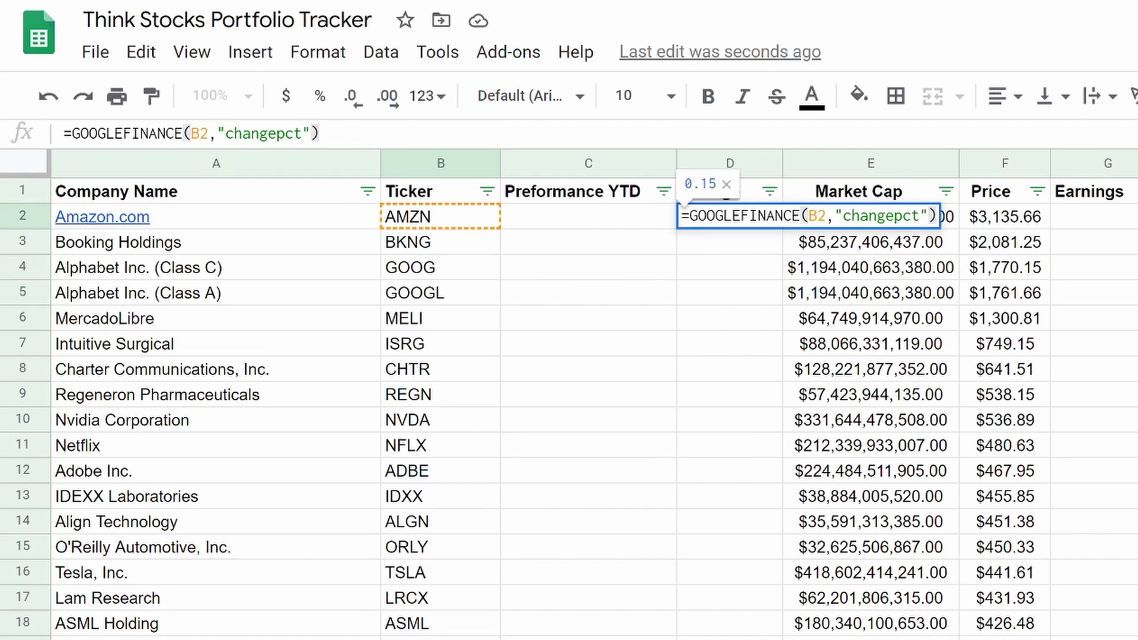
Wrap the D2 formula in parentheses and divide it by 100, entering =(GOOGLEFINANCE(B2,"changepct")/100).
{"action": "left_click", "coordinate": [685, 216]}
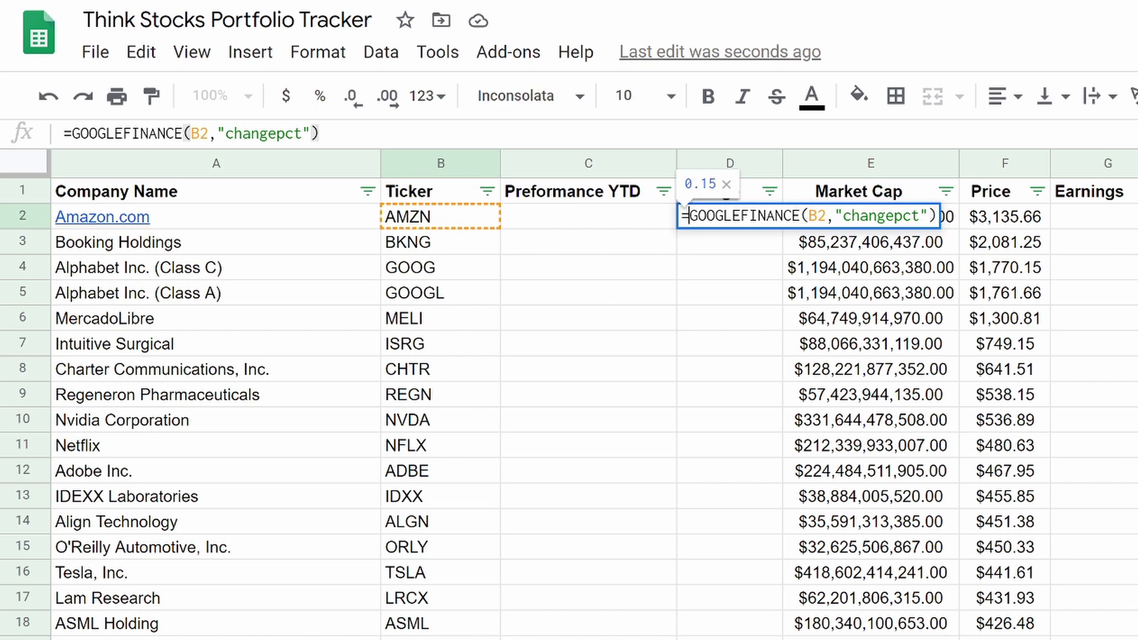
{"action": "type", "text": "("}
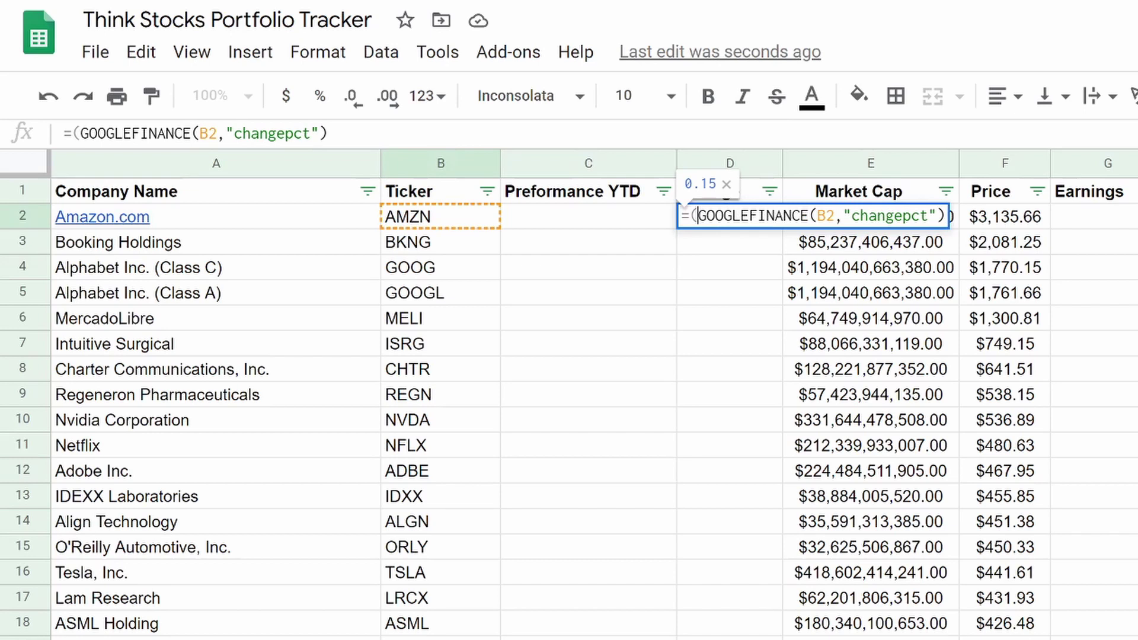
{"action": "left_click", "coordinate": [943, 216]}
{"action": "type", "text": "/"}
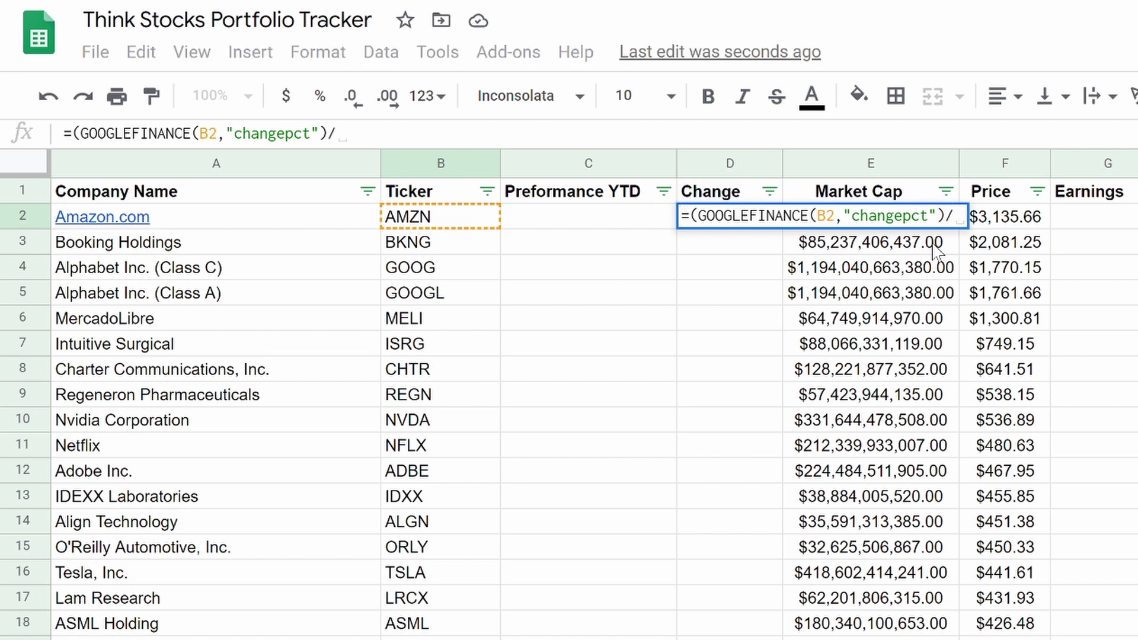
{"action": "type", "text": "1"}
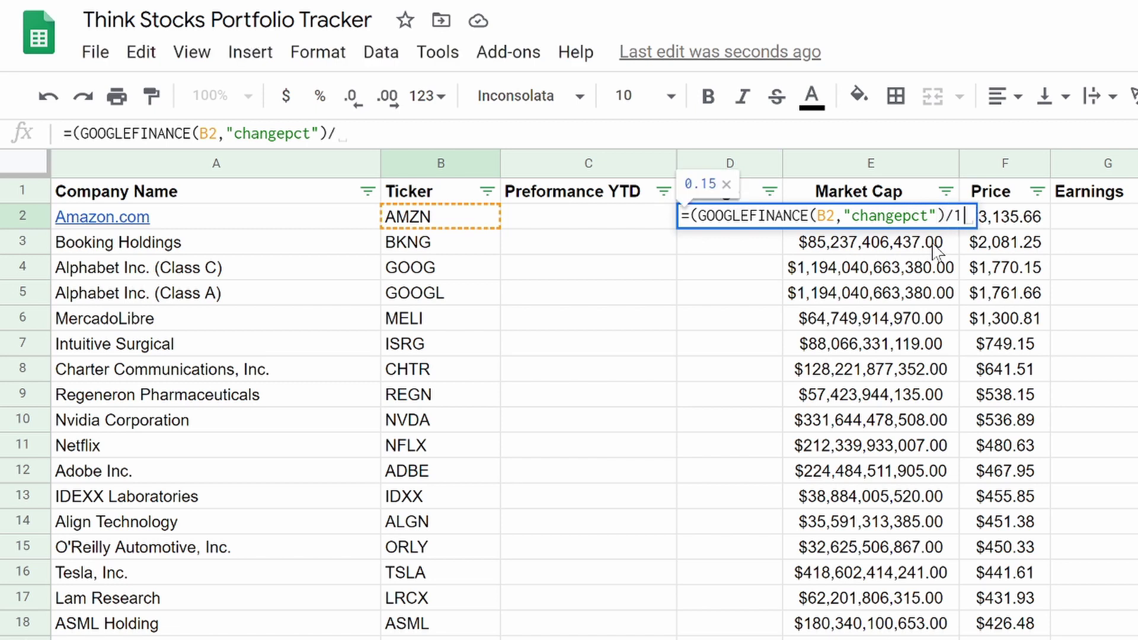
{"action": "type", "text": "00)"}
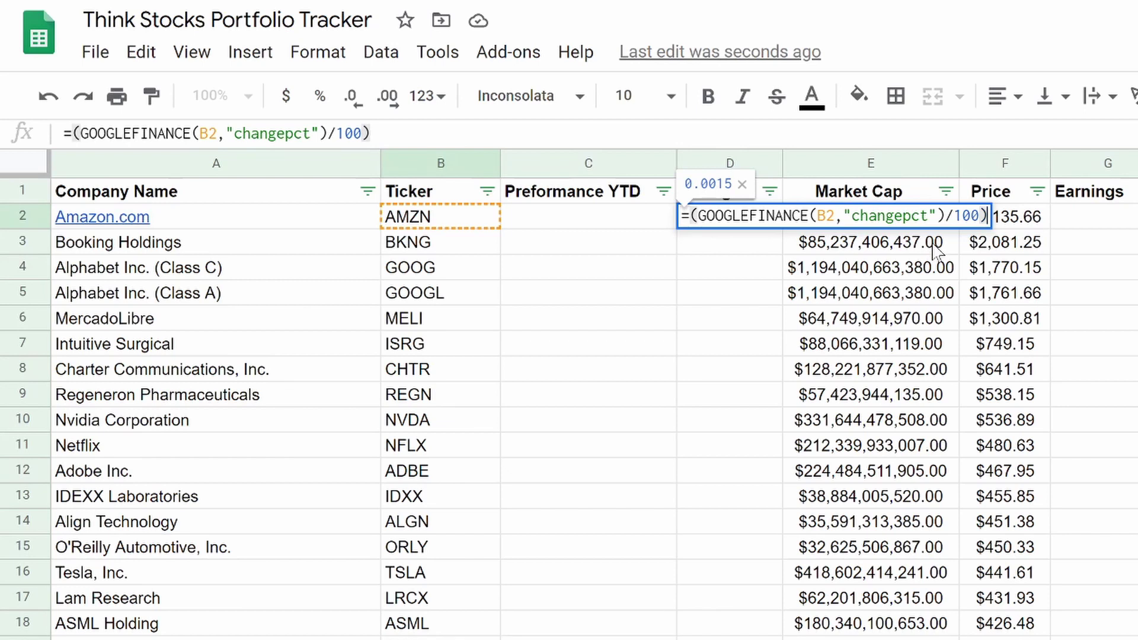
{"action": "key", "text": "Return"}
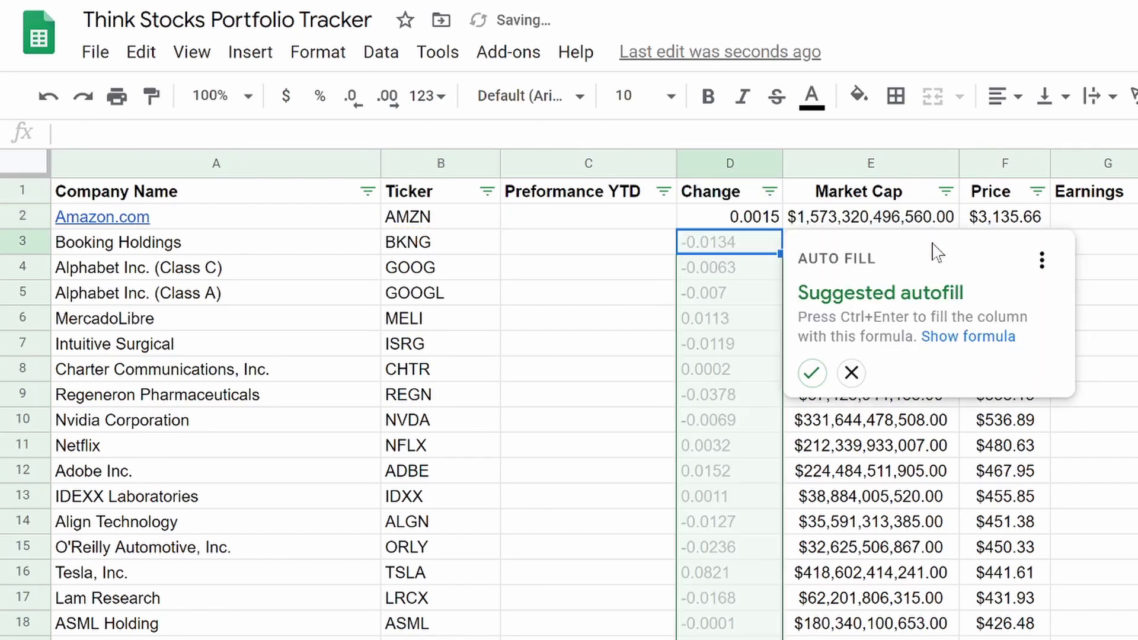
Accept the suggested autofill for the rest of the Change column and format the whole column as percent.
{"action": "left_click", "coordinate": [813, 374]}
{"action": "left_click", "coordinate": [731, 162]}
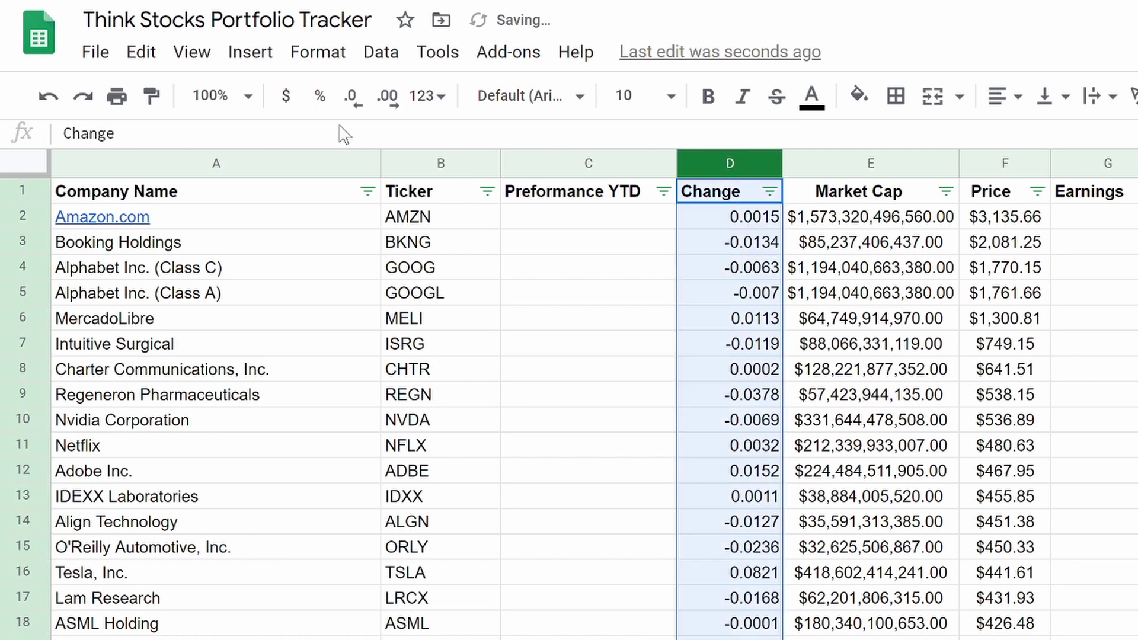
{"action": "left_click", "coordinate": [314, 98]}
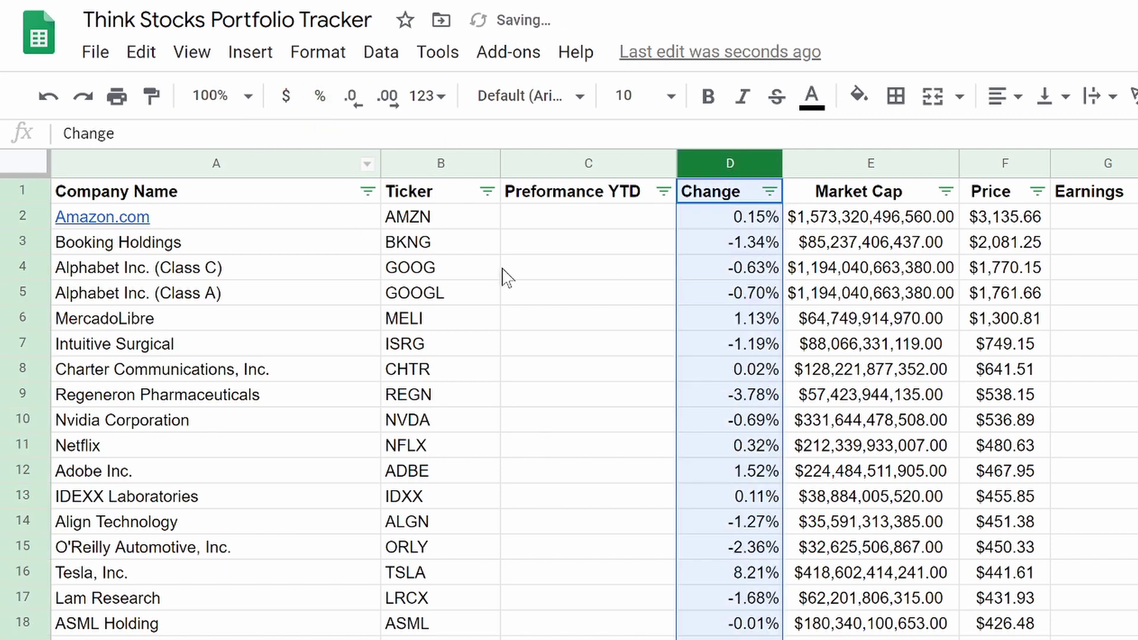
Inspect the formulas in the first two Change cells, D2 and D3.
{"action": "left_click", "coordinate": [743, 221]}
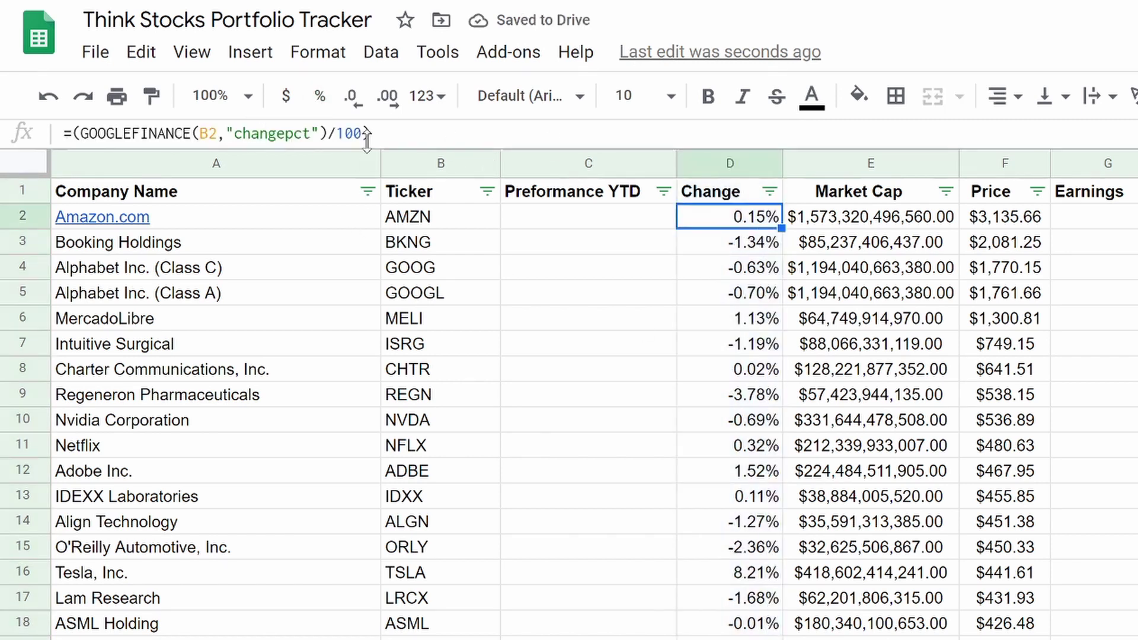
{"action": "left_click", "coordinate": [723, 244]}
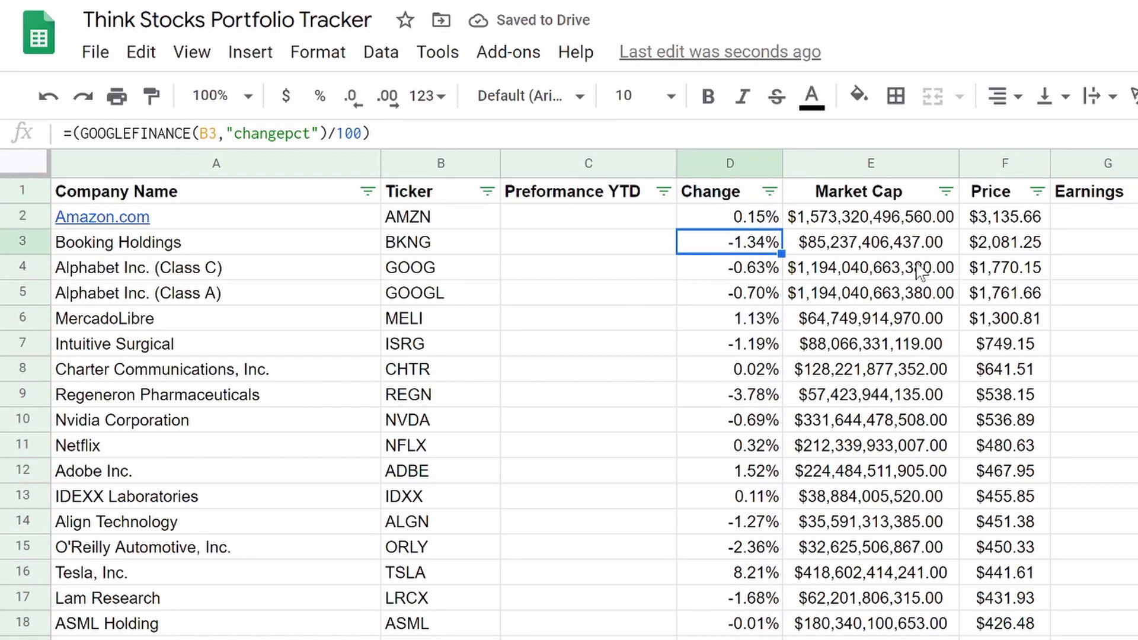
{"action": "left_click", "coordinate": [732, 223]}
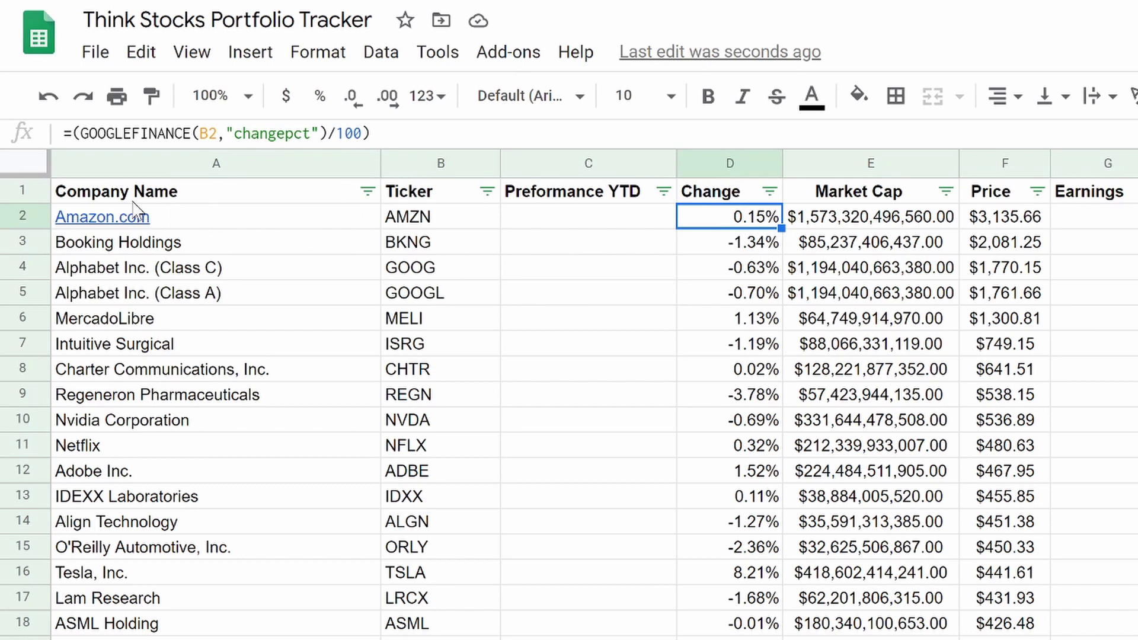
{"action": "mouse_move", "coordinate": [329, 228]}
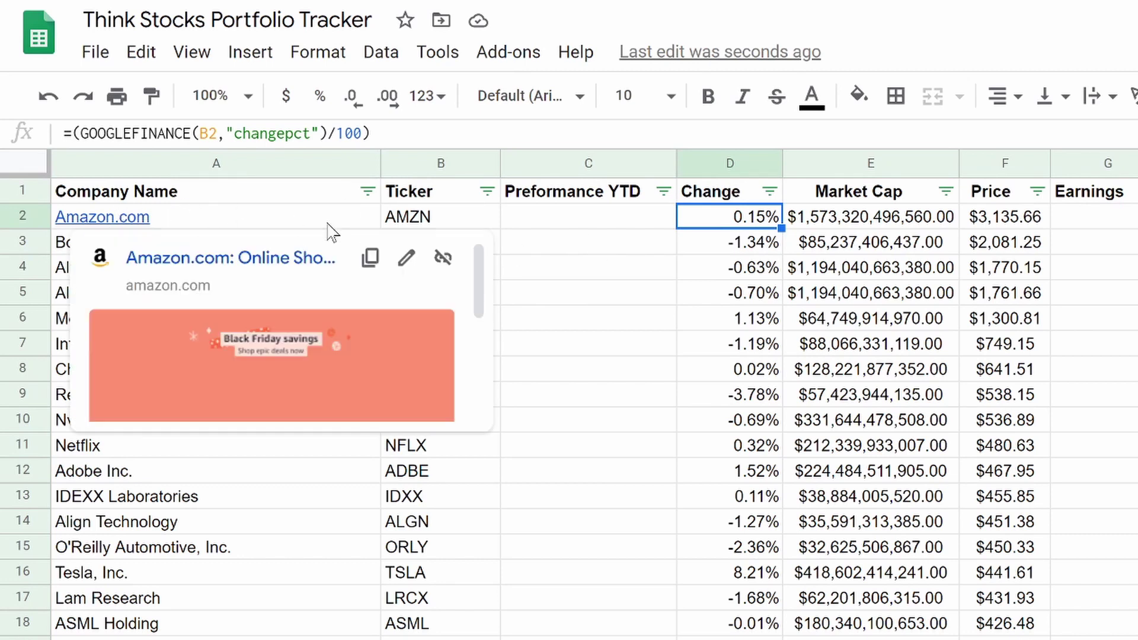
Center-align the whole Change column.
{"action": "left_click", "coordinate": [730, 239]}
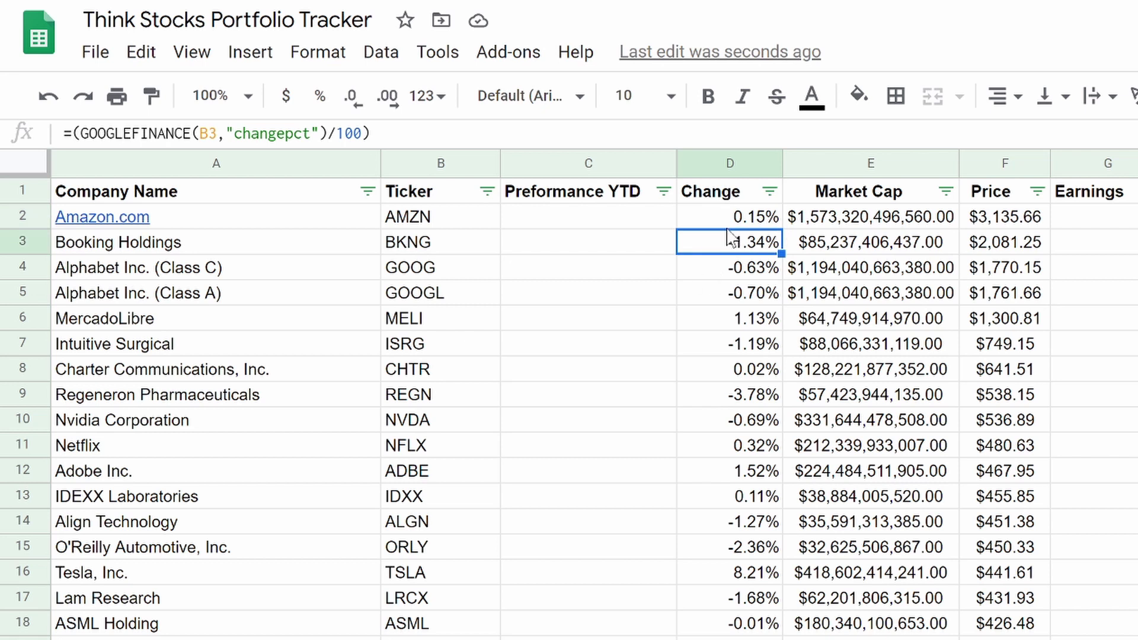
{"action": "left_click", "coordinate": [726, 166]}
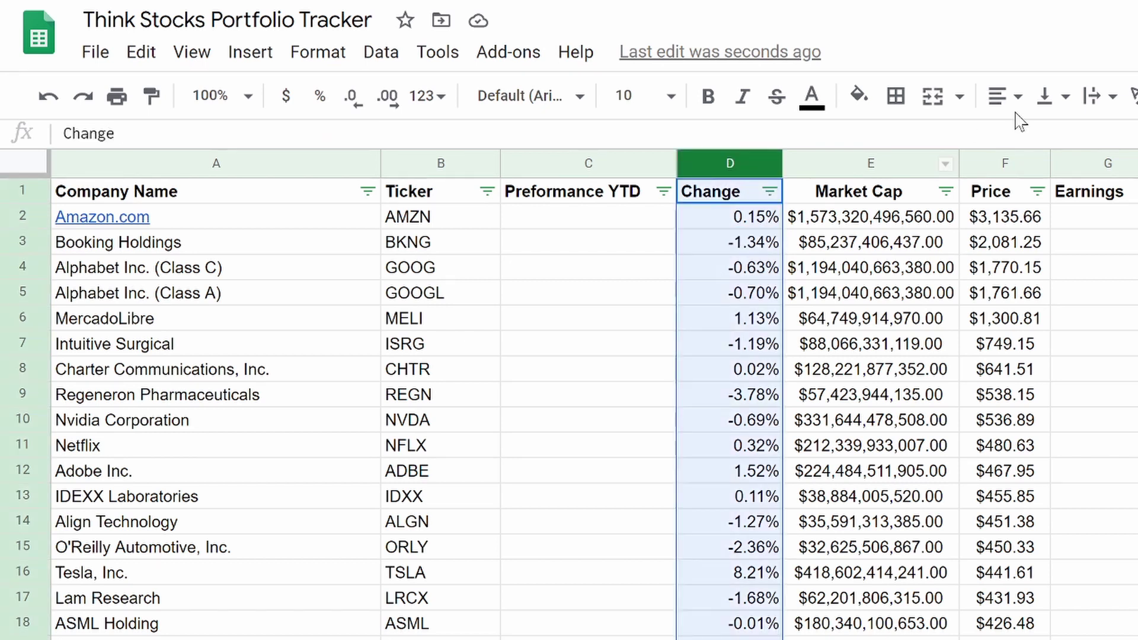
{"action": "left_click", "coordinate": [1007, 96]}
{"action": "left_click", "coordinate": [1032, 133]}
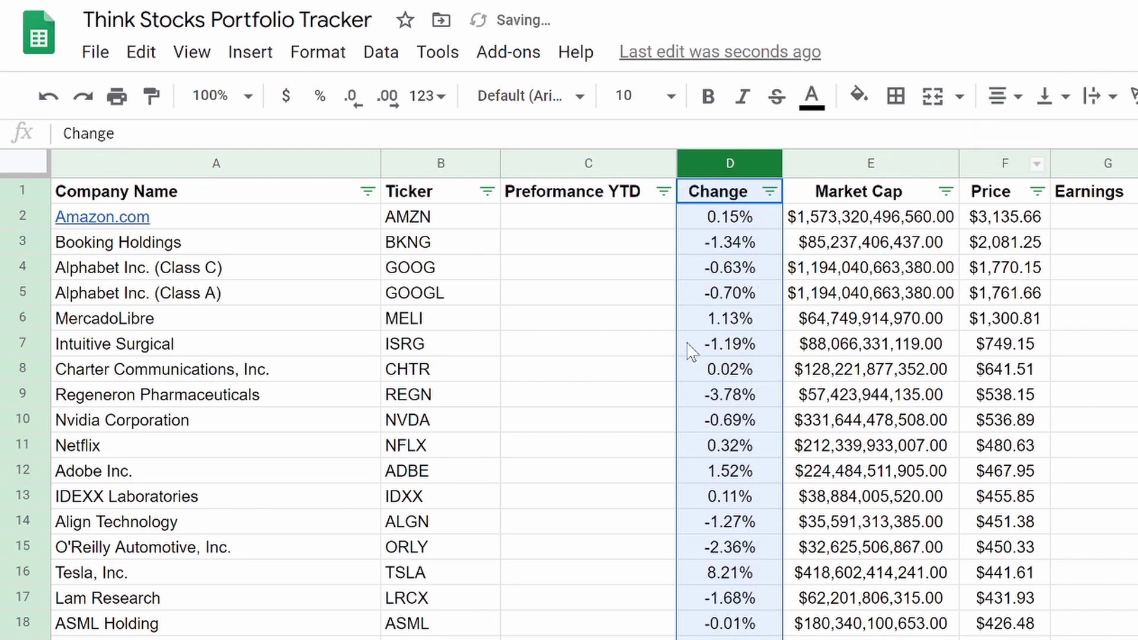
Sort the table by the Change column in ascending order.
{"action": "left_click", "coordinate": [691, 350]}
{"action": "left_click", "coordinate": [769, 191]}
{"action": "left_click", "coordinate": [731, 239]}
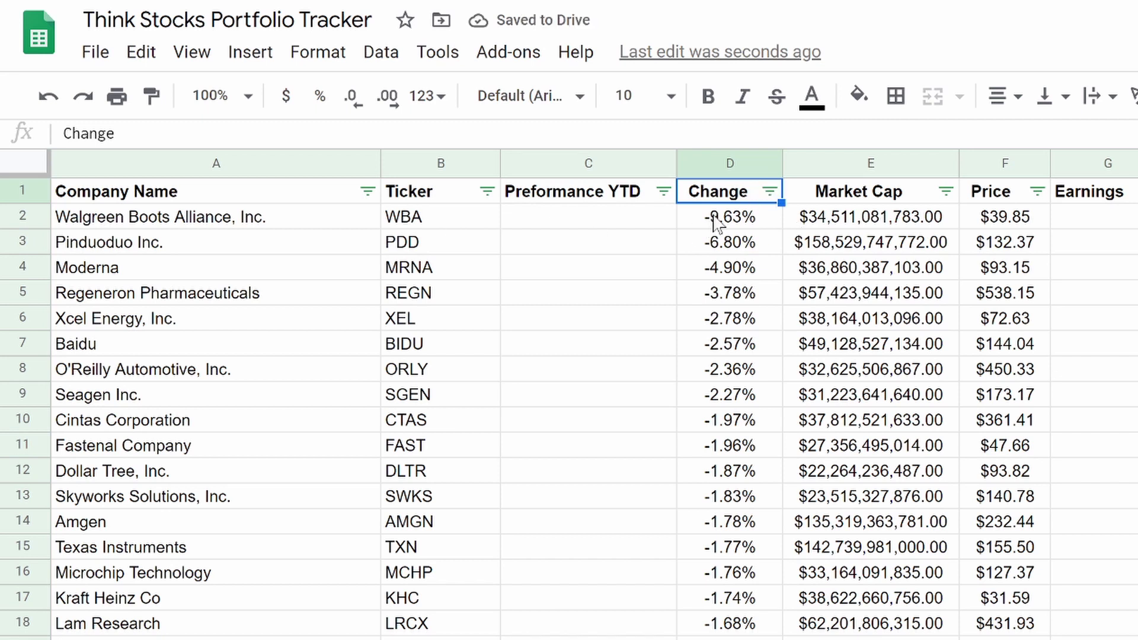
Sort the table by the Change column in descending order and inspect the company, ticker and change cells in row 2.
{"action": "left_click", "coordinate": [769, 191]}
{"action": "left_click", "coordinate": [644, 276]}
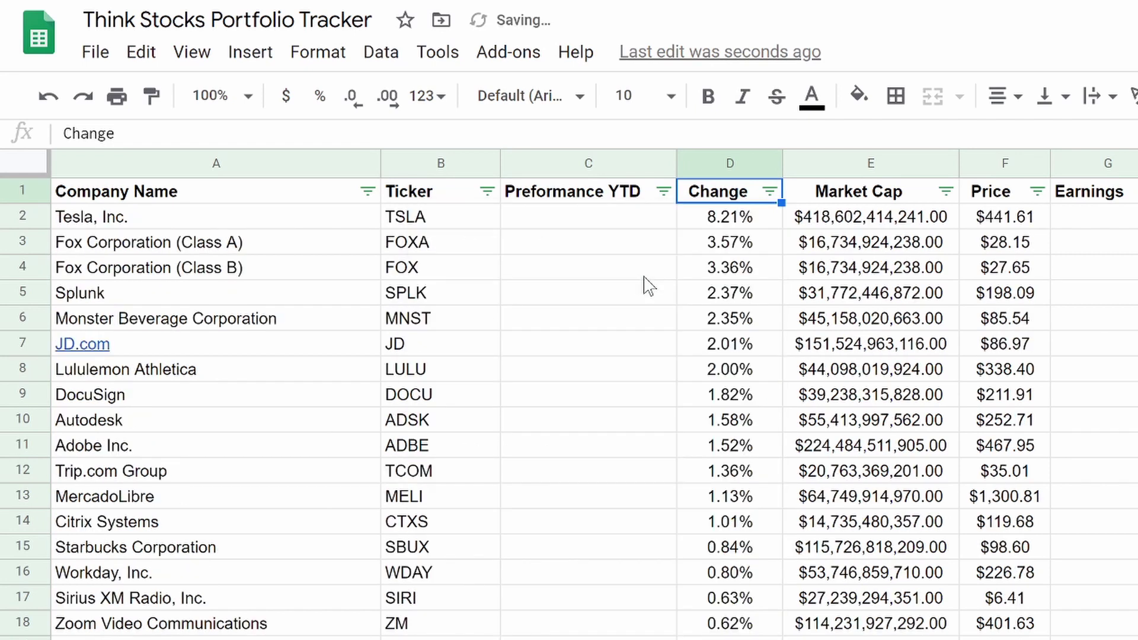
{"action": "left_click", "coordinate": [138, 220]}
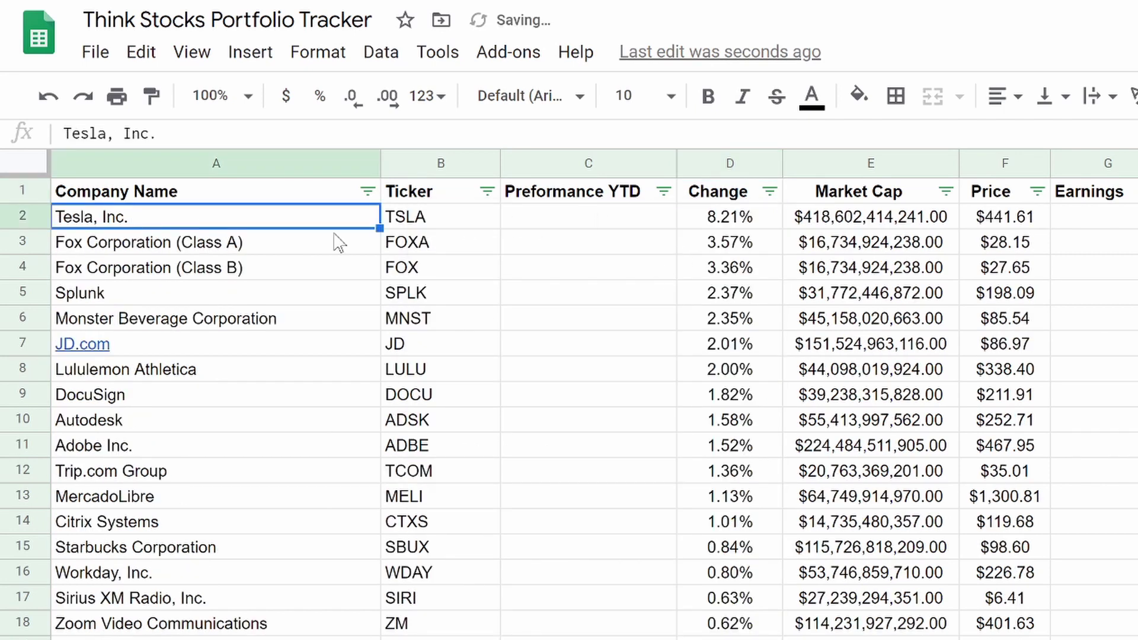
{"action": "left_click", "coordinate": [409, 224]}
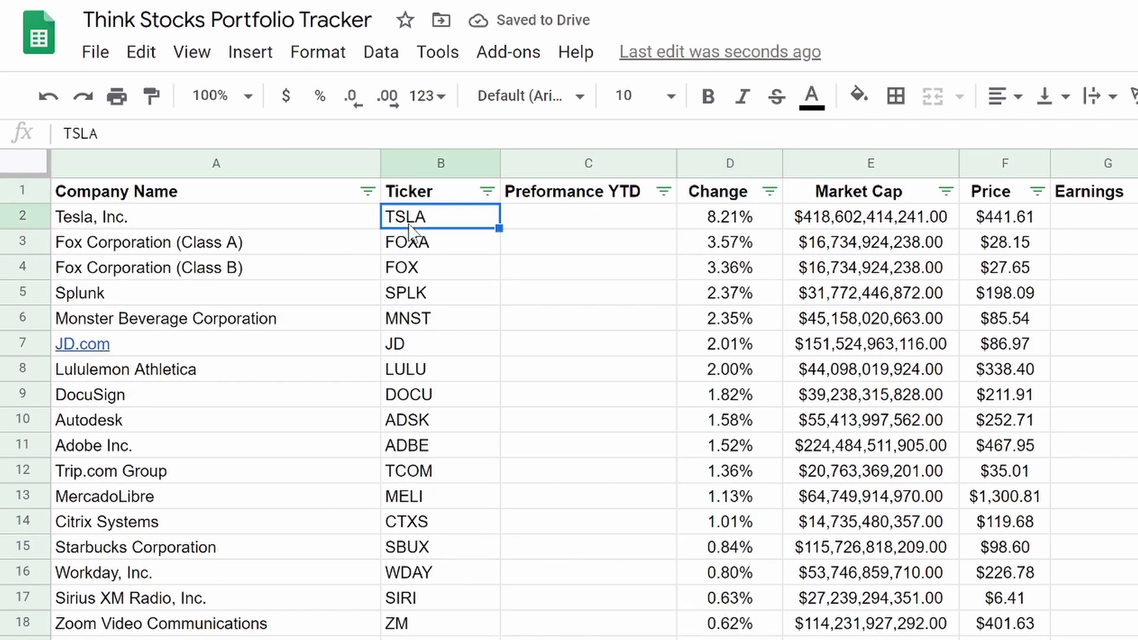
{"action": "left_click", "coordinate": [720, 224]}
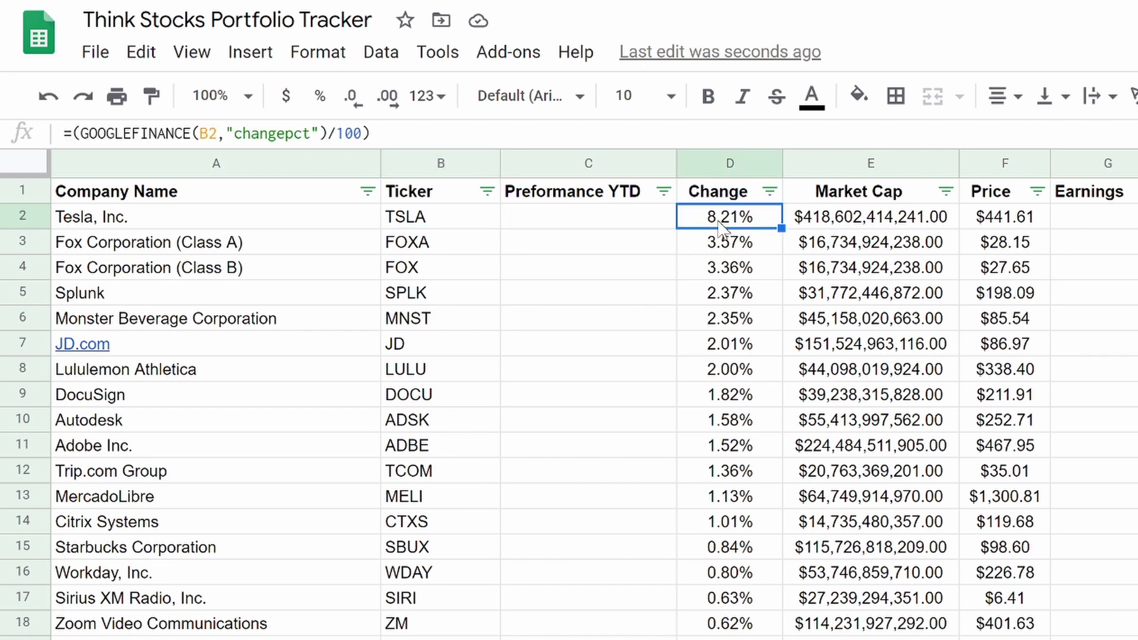
Look over the empty Preformance YTD and Earnings columns along the company list.
{"action": "left_click", "coordinate": [587, 229]}
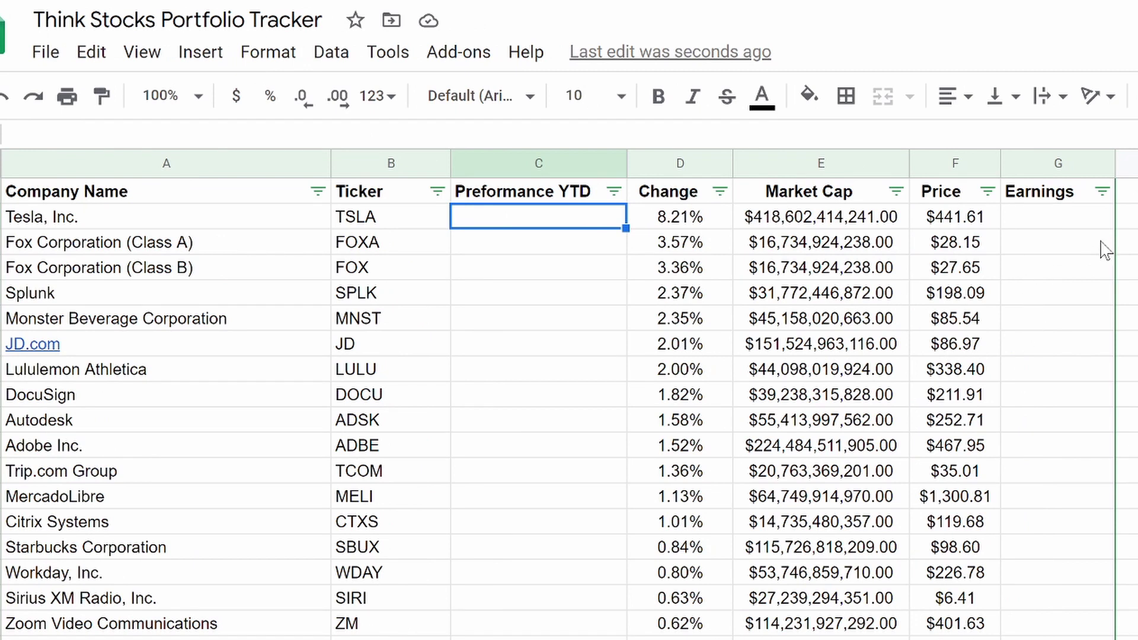
{"action": "left_click", "coordinate": [1132, 219]}
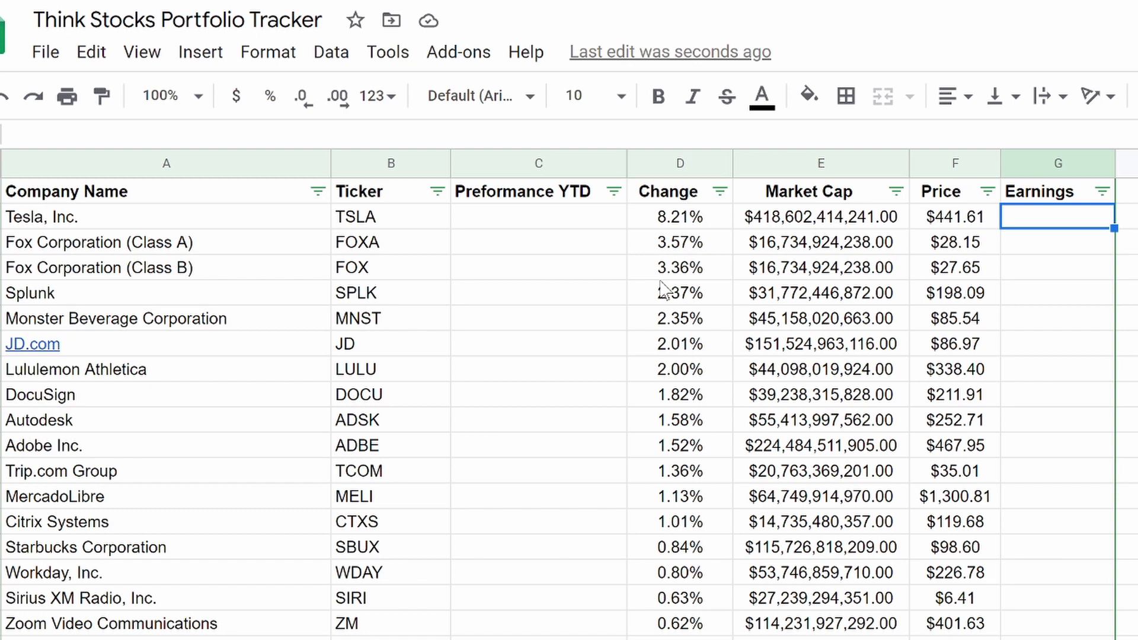
{"action": "left_click", "coordinate": [546, 244]}
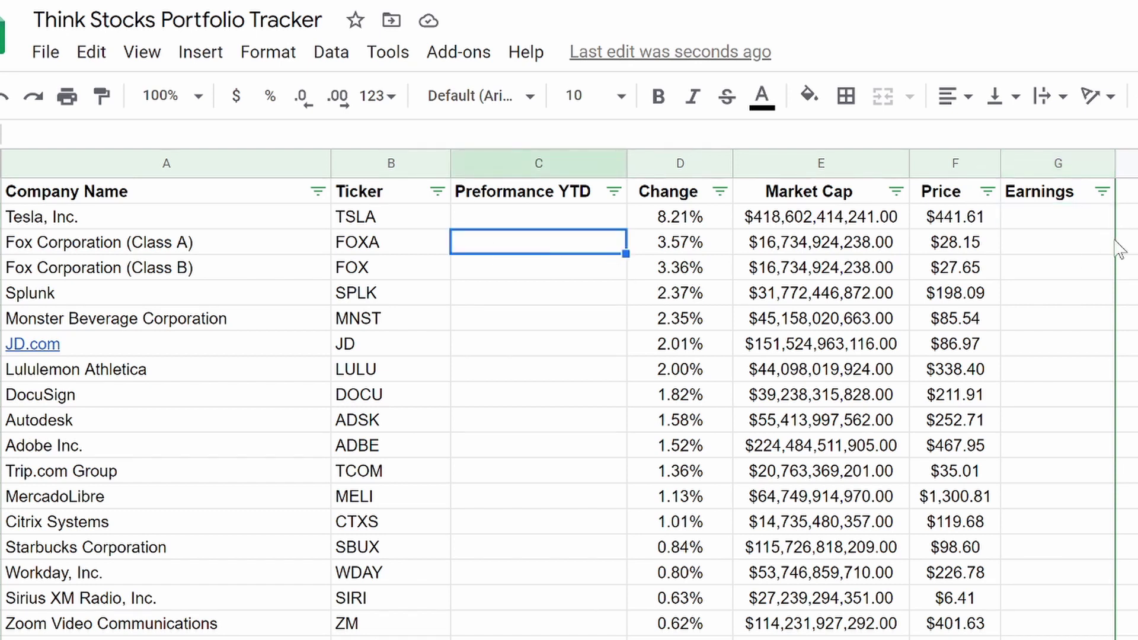
{"action": "left_click", "coordinate": [1106, 220]}
{"action": "scroll", "coordinate": [829, 445], "scroll_direction": "down", "scroll_amount": 20}
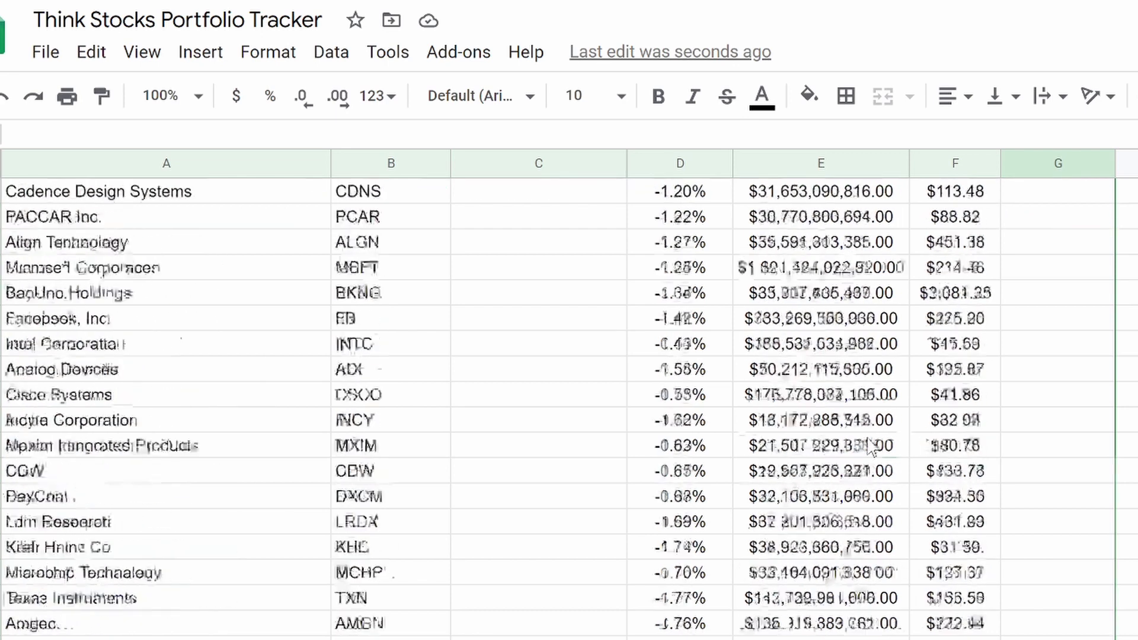
{"action": "scroll", "coordinate": [871, 448], "scroll_direction": "up", "scroll_amount": 20}
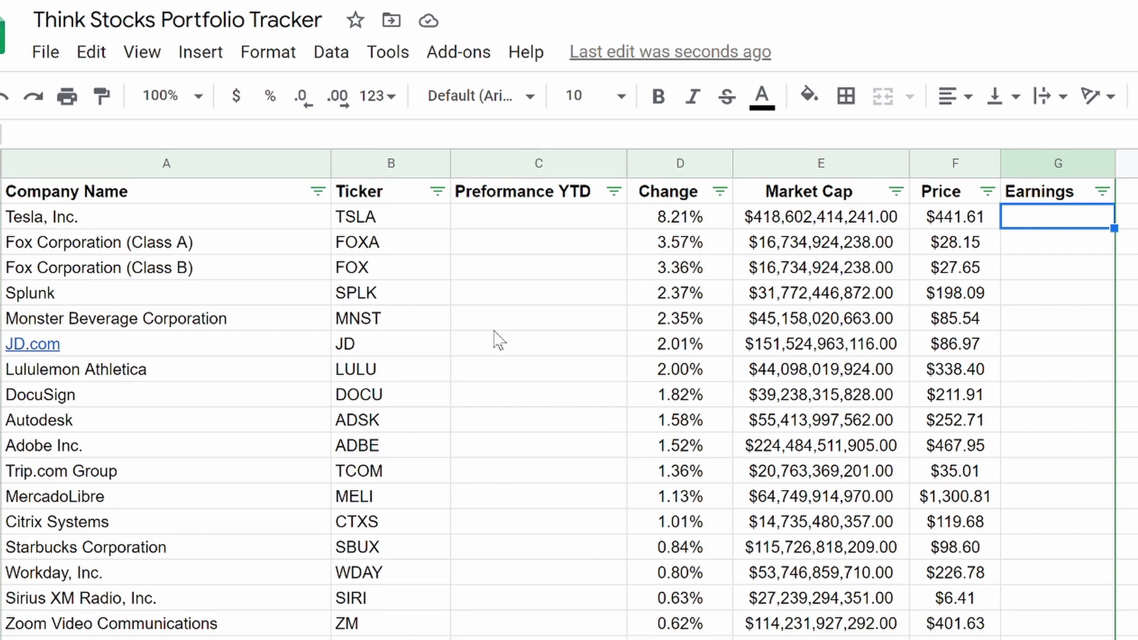
Select the first Preformance YTD cell, C2, and open finviz.com in the browser tab showing the Wikipedia article.
{"action": "left_click", "coordinate": [513, 216]}
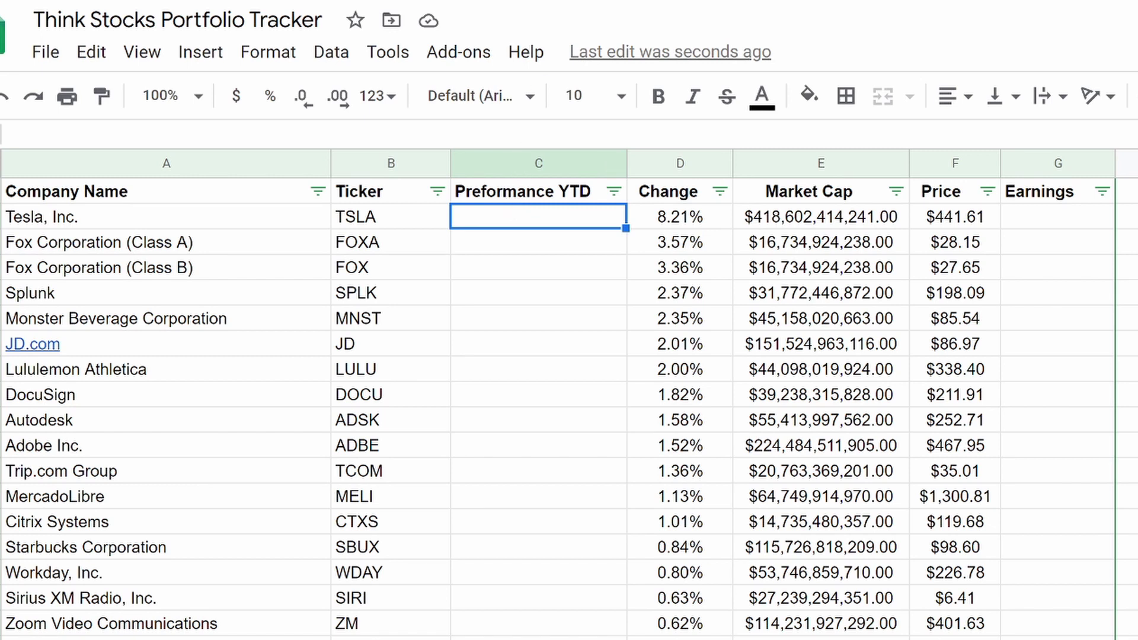
{"action": "key", "text": "ctrl+Tab"}
{"action": "left_click", "coordinate": [419, 13]}
{"action": "key", "text": "BackSpace"}
{"action": "type", "text": "fin"}
{"action": "key", "text": "BackSpace"}
{"action": "key", "text": "BackSpace"}
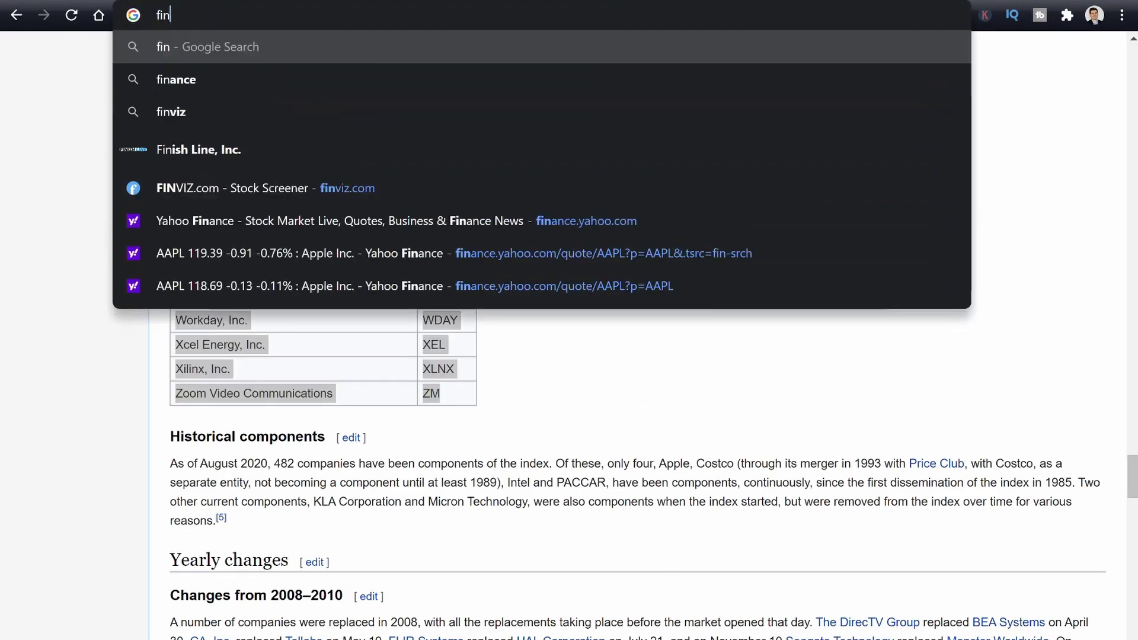
{"action": "type", "text": "n"}
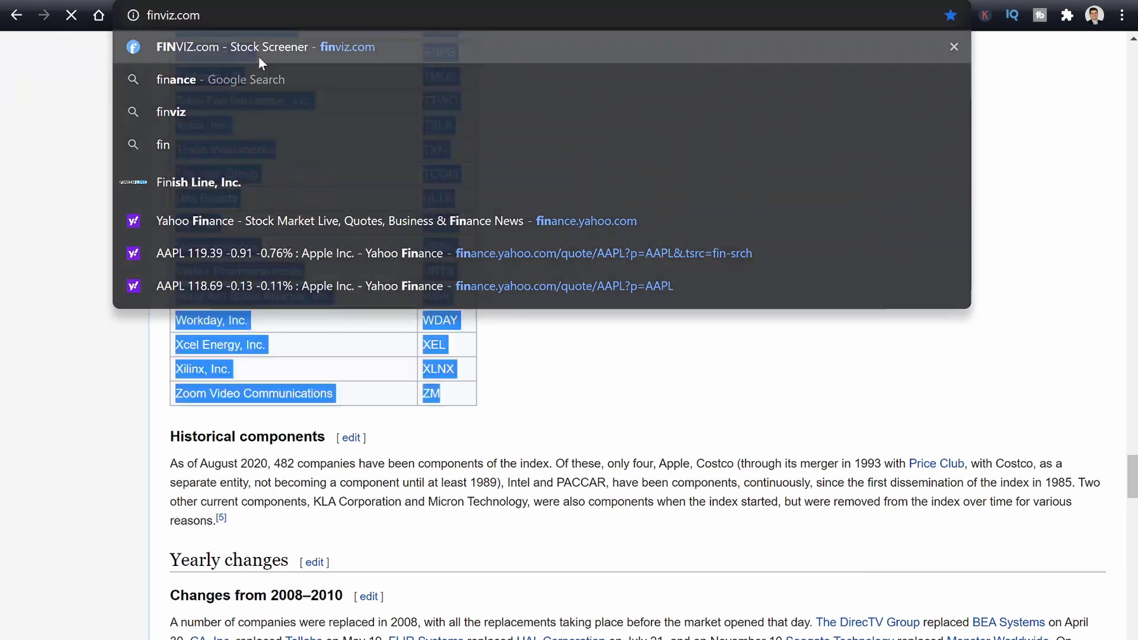
{"action": "left_click", "coordinate": [258, 55]}
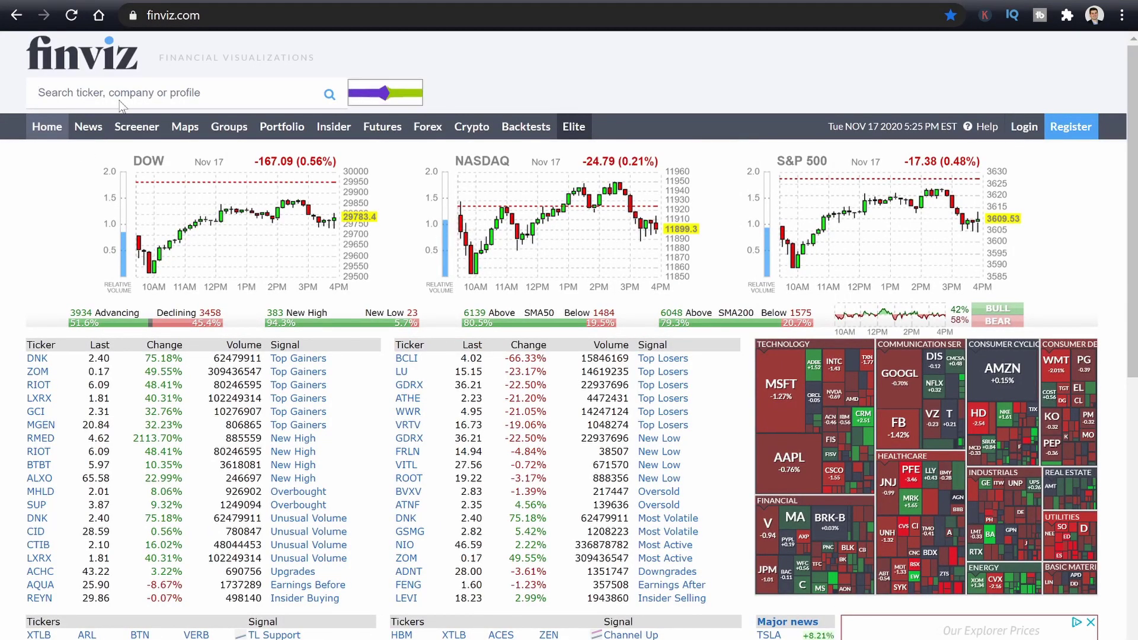
Search Finviz for aapl and examine the statistics table below the chart, including Perf YTD and Earnings.
{"action": "type", "text": "aapl"}
{"action": "key", "text": "Return"}
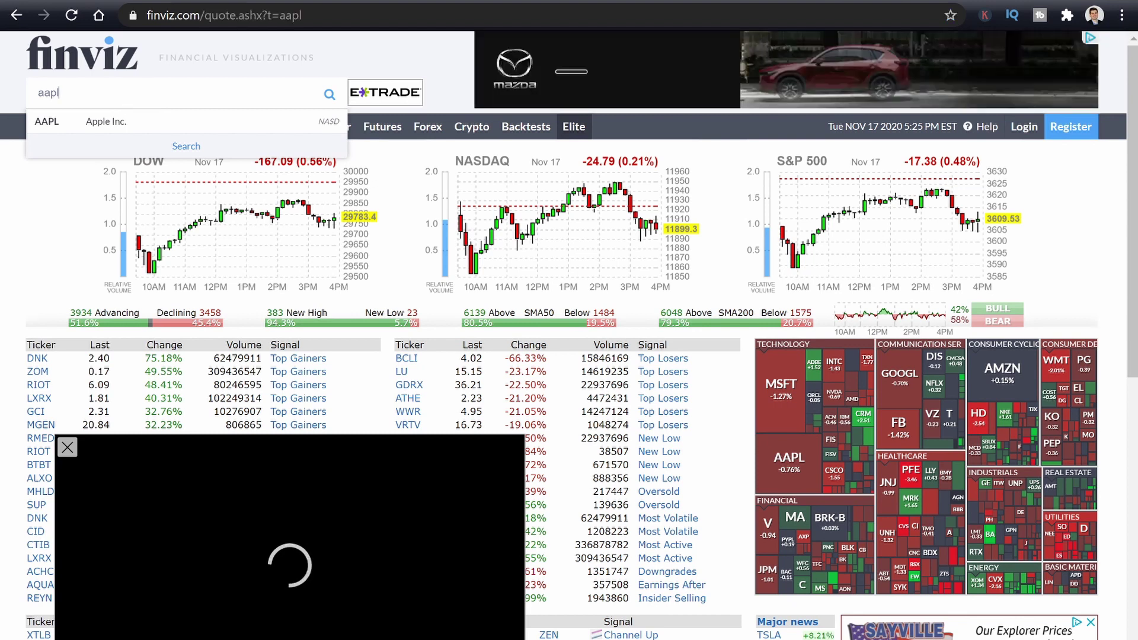
{"action": "scroll", "coordinate": [212, 421], "scroll_direction": "down", "scroll_amount": 4}
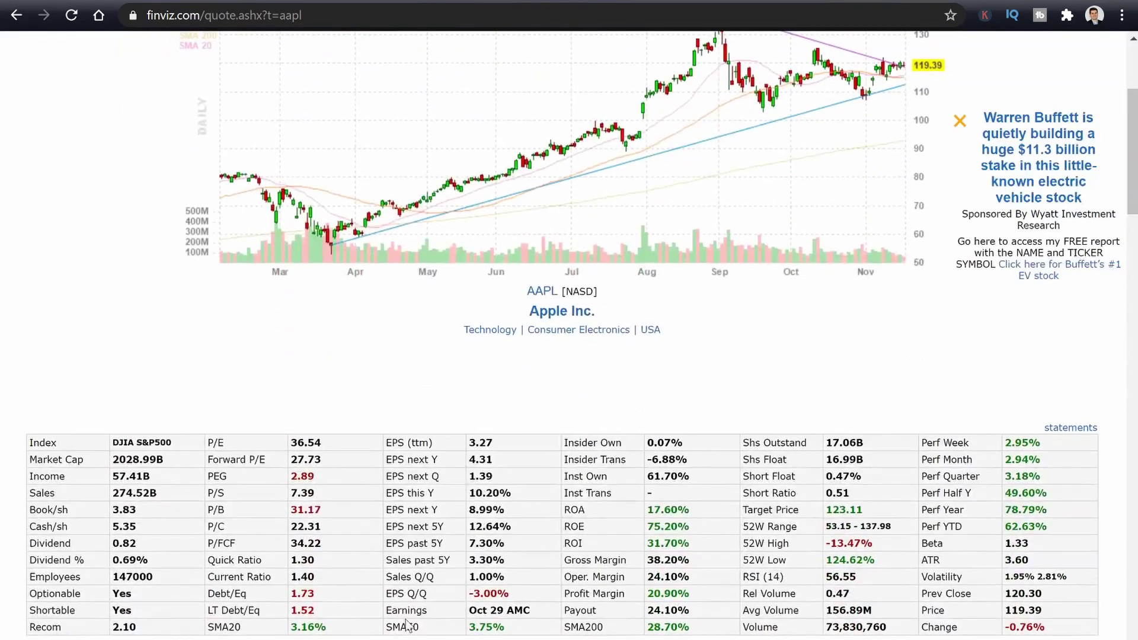
{"action": "scroll", "coordinate": [354, 313], "scroll_direction": "down", "scroll_amount": 2}
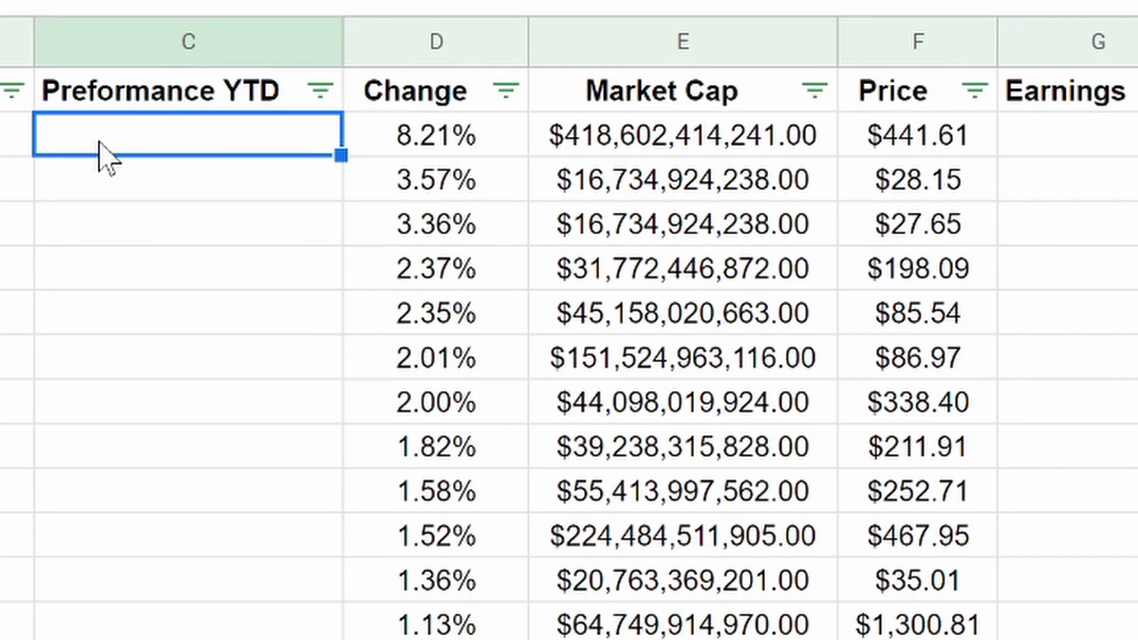
Start an IMPORTHTML formula in cell C2 of the Google Sheets tracker.
{"action": "type", "text": "="}
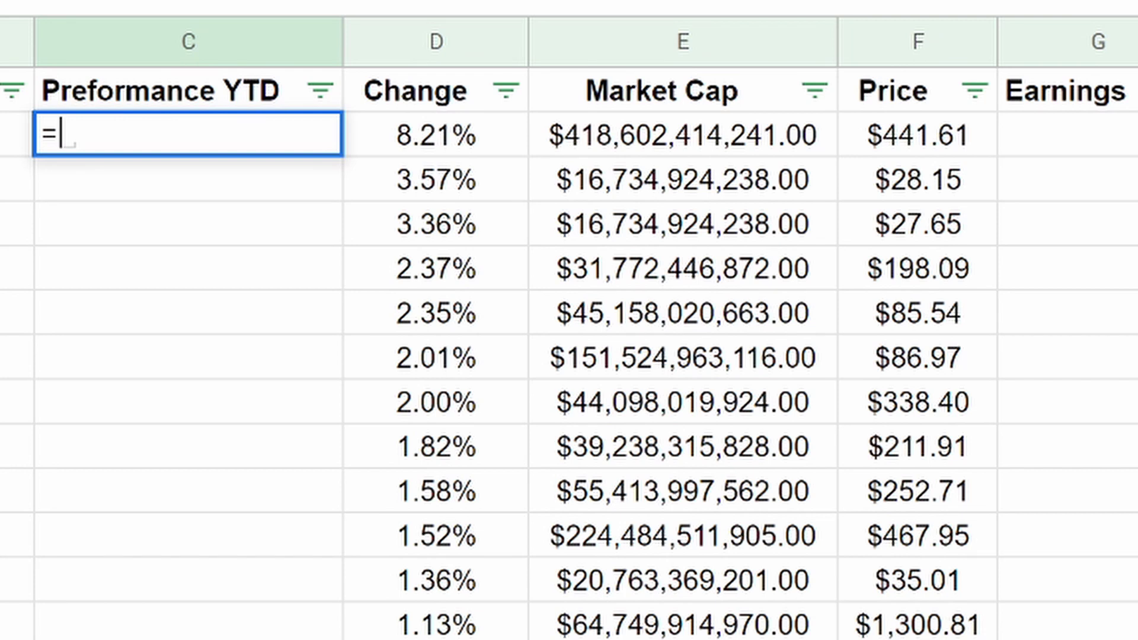
{"action": "type", "text": "import"}
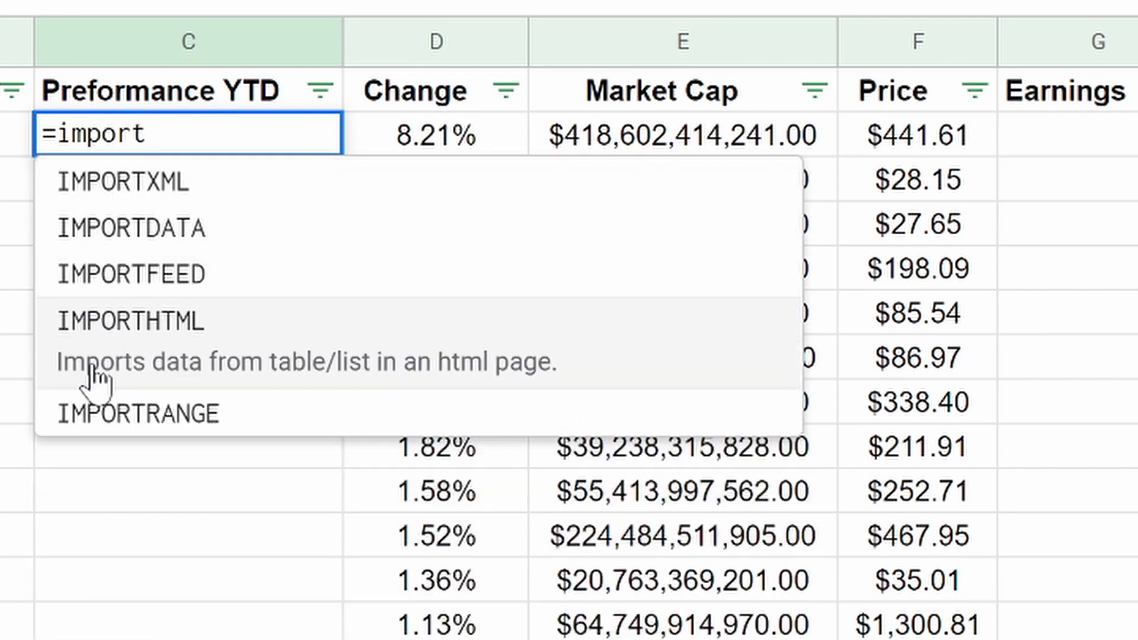
{"action": "left_click", "coordinate": [169, 378]}
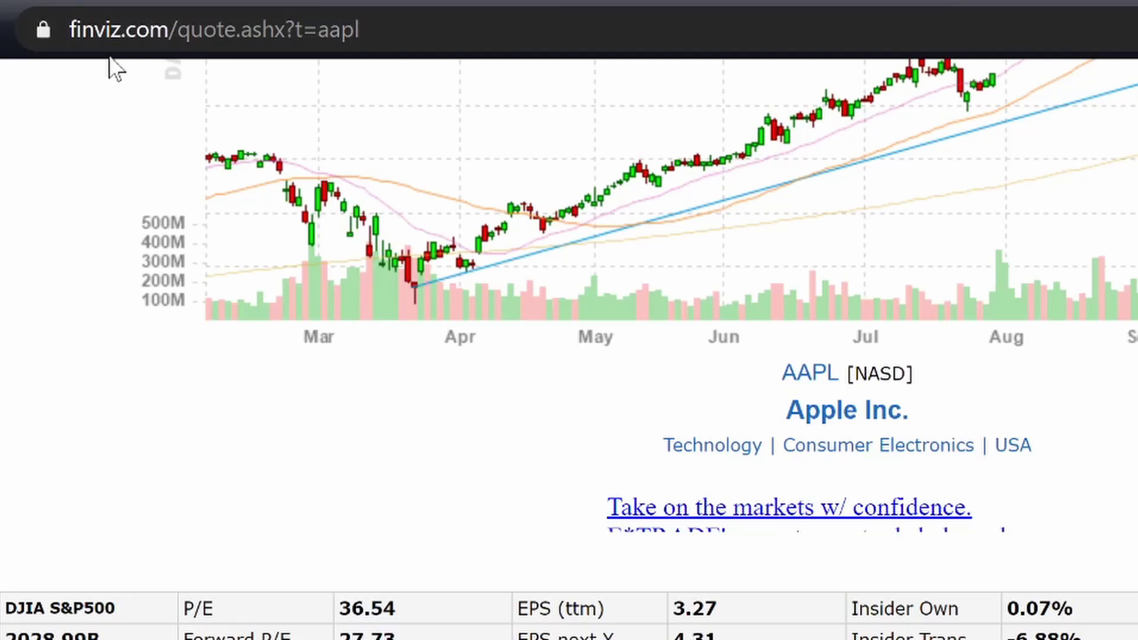
{"action": "left_click_drag", "start_coordinate": [359, 29], "coordinate": [30, 27]}
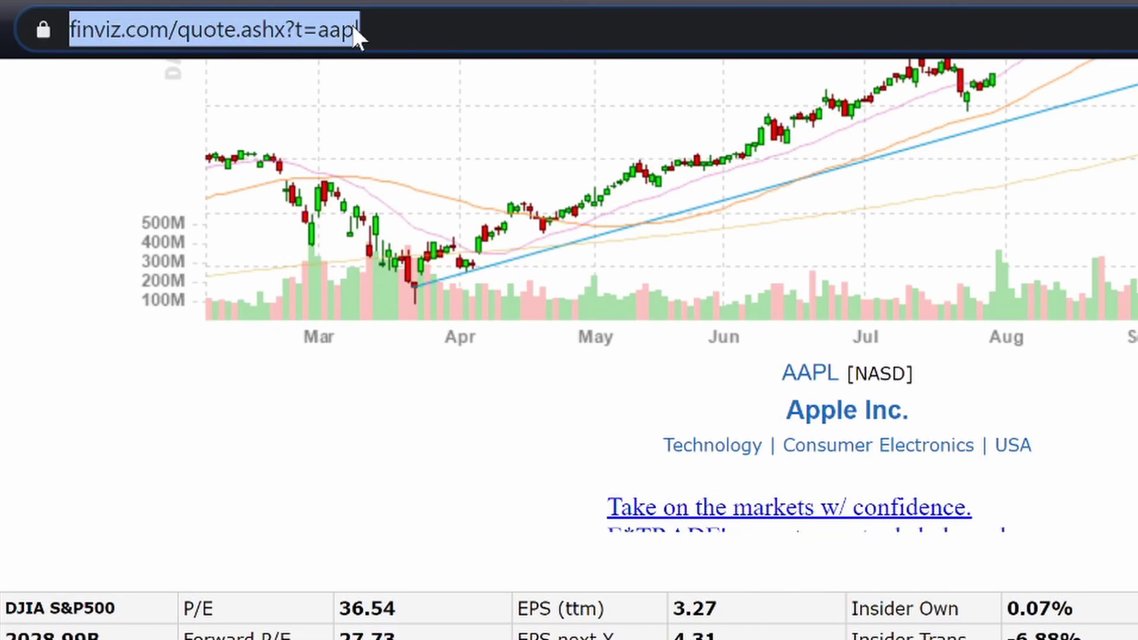
{"action": "left_click", "coordinate": [486, 30]}
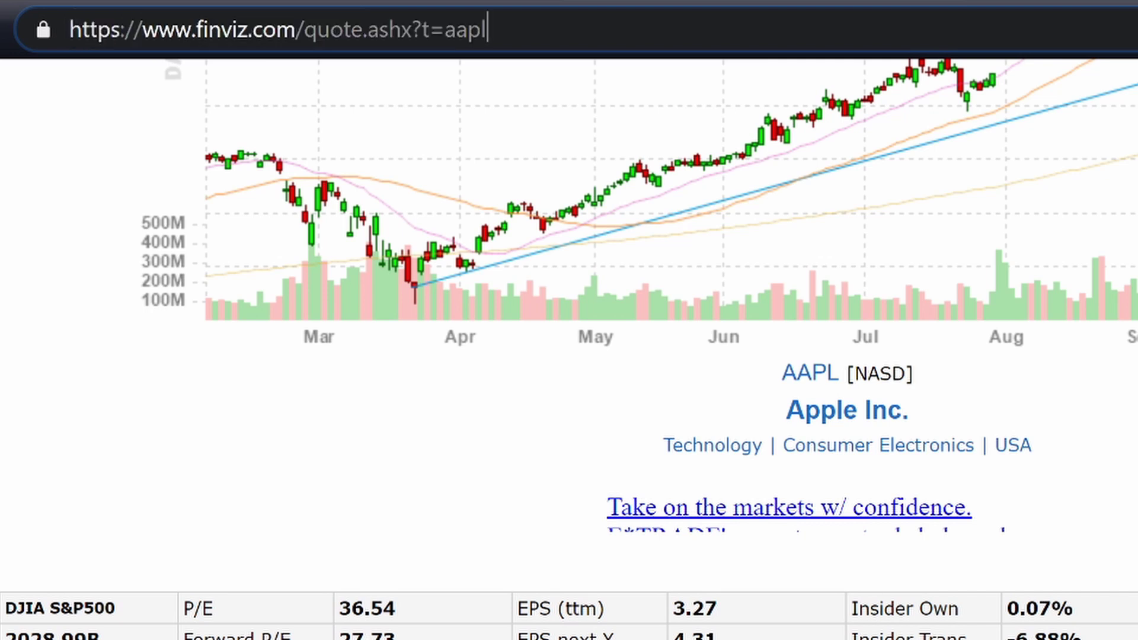
{"action": "left_click_drag", "start_coordinate": [445, 30], "coordinate": [55, 69]}
{"action": "key", "text": "ctrl+c"}
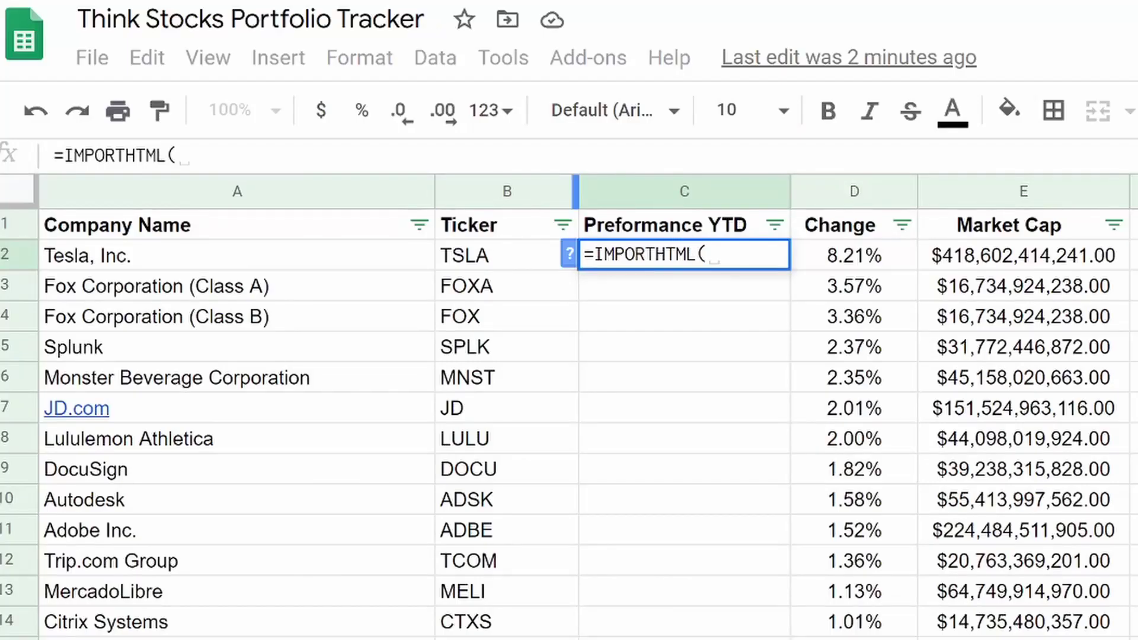
{"action": "left_click", "coordinate": [176, 155]}
{"action": "key", "text": "ctrl+v"}
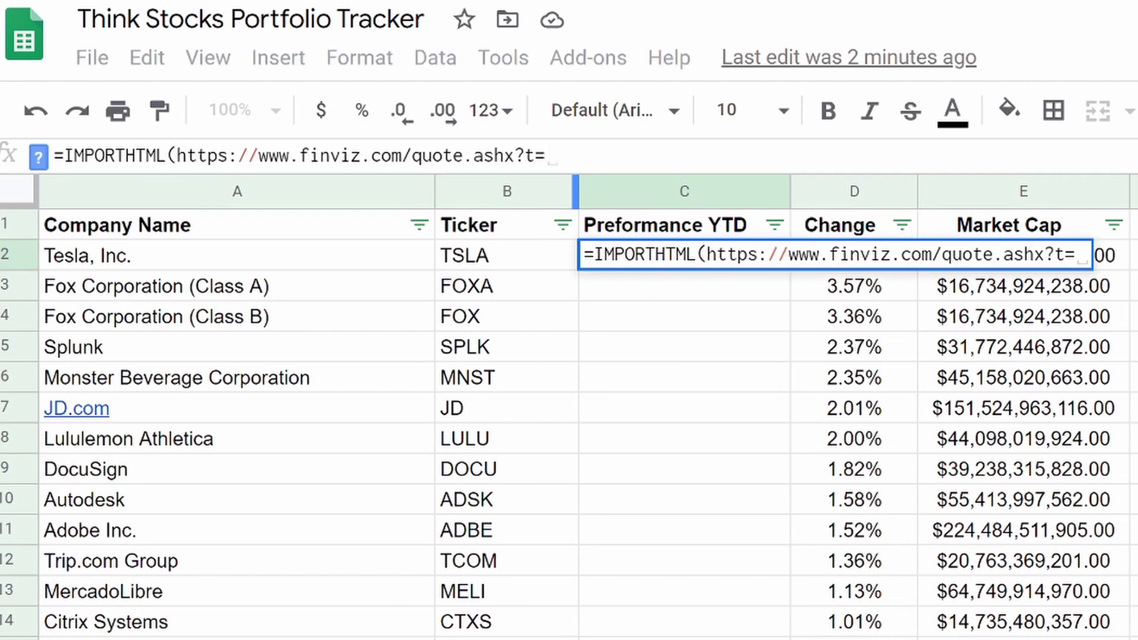
Enclose the Finviz address in the C2 formula in double quotation marks.
{"action": "left_click", "coordinate": [177, 155]}
{"action": "type", "text": "\""}
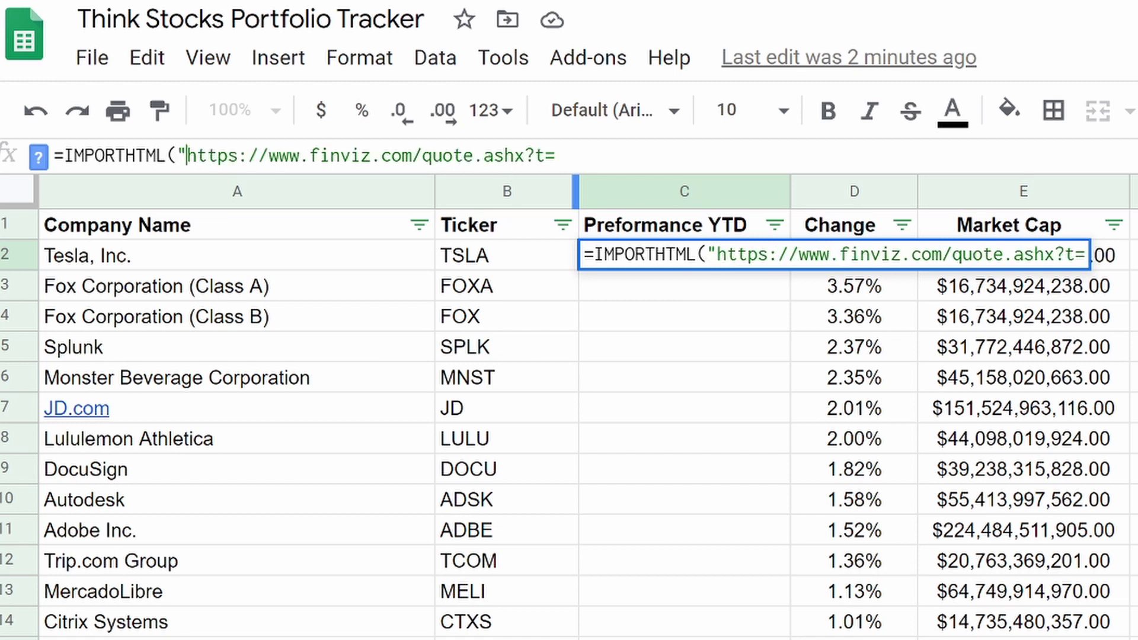
{"action": "left_click", "coordinate": [555, 155]}
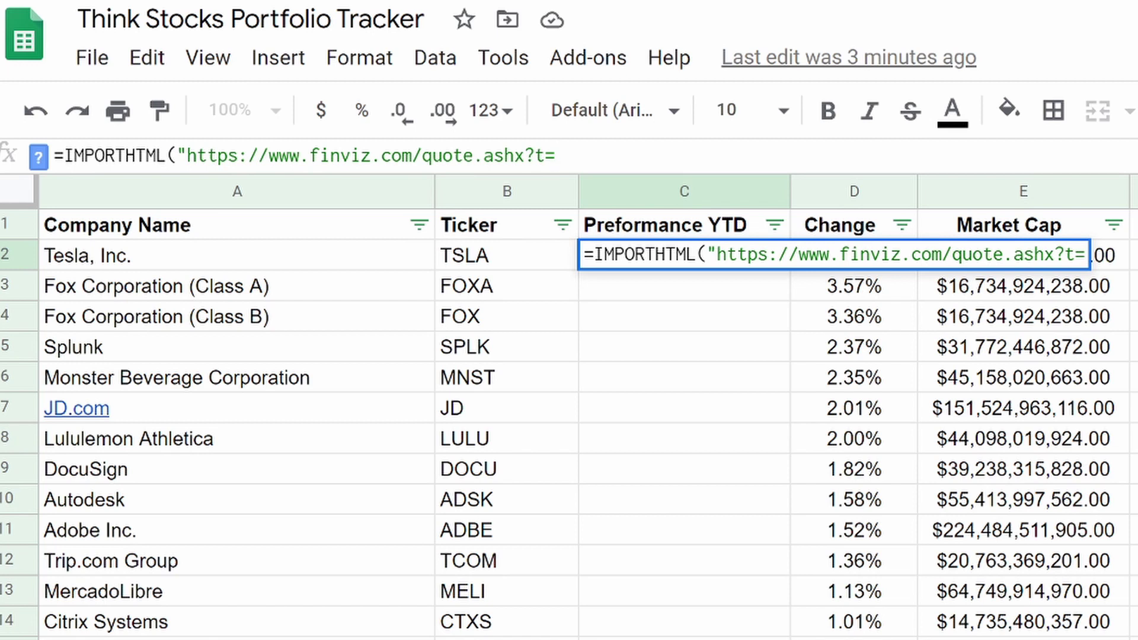
{"action": "type", "text": "\""}
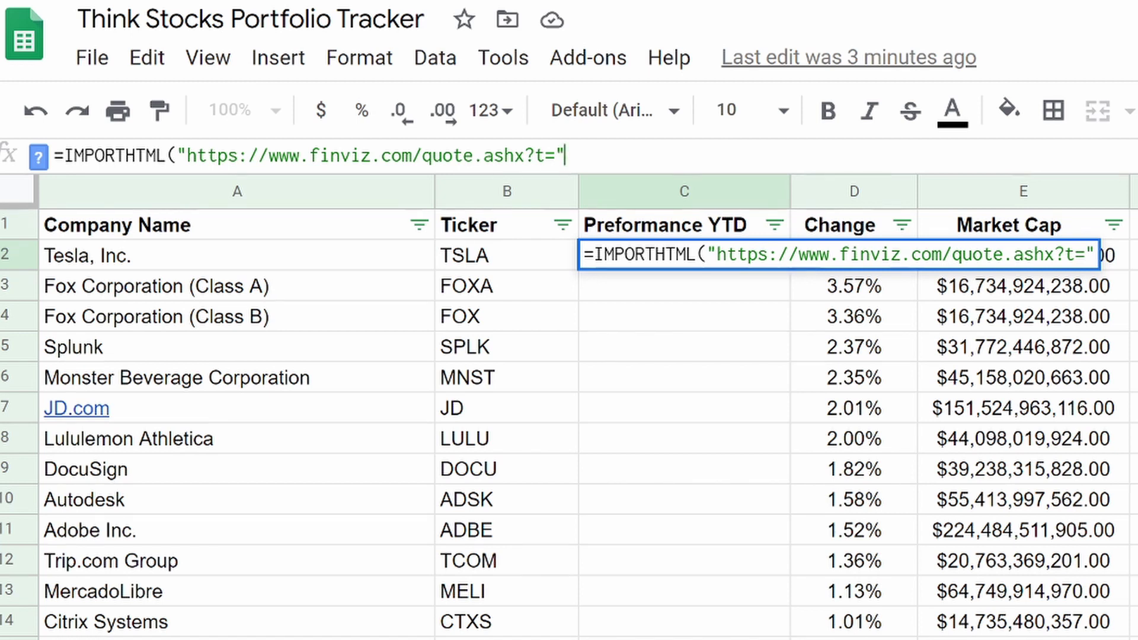
Complete the C2 IMPORTHTML formula by joining ticker cell B2 to the address with &, then adding "table", index 9 and a closing parenthesis.
{"action": "type", "text": "&"}
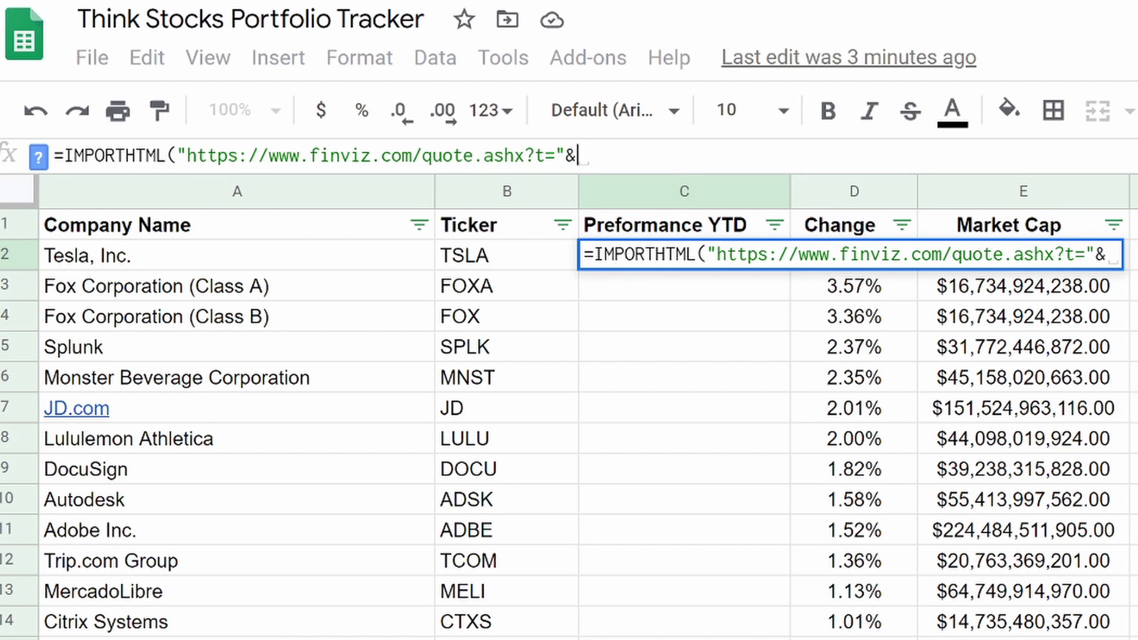
{"action": "left_click", "coordinate": [485, 259]}
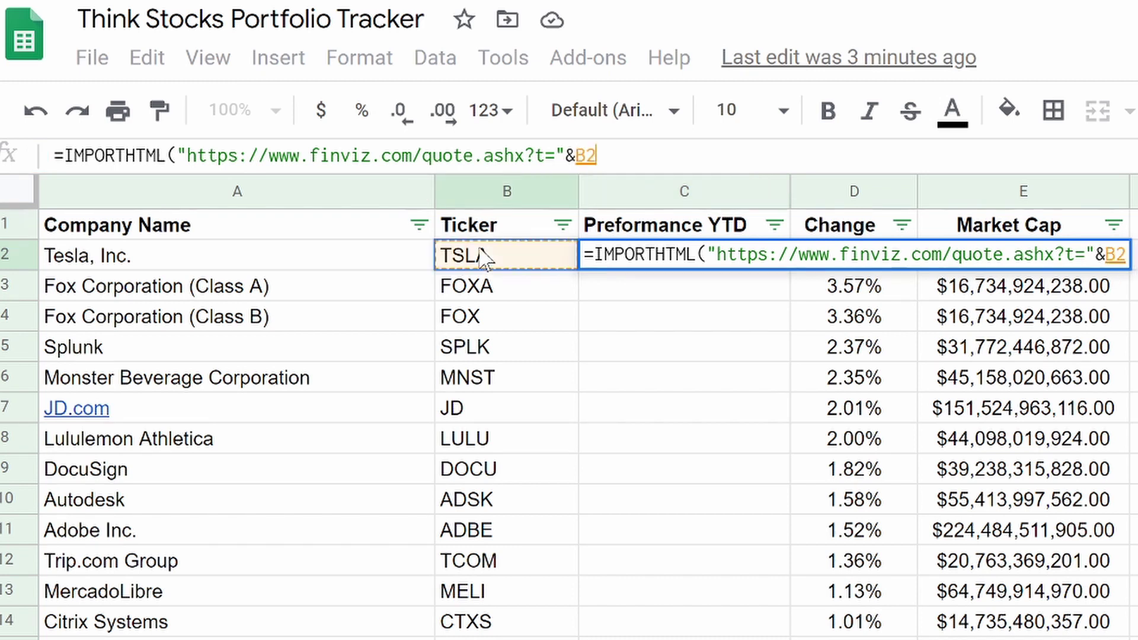
{"action": "type", "text": ","}
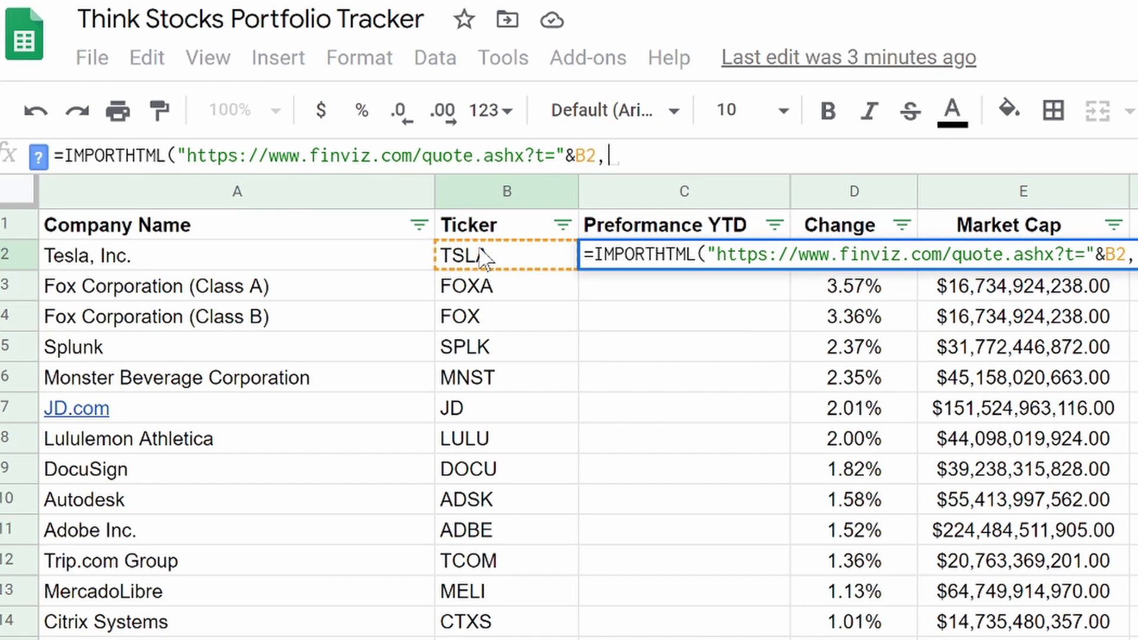
{"action": "type", "text": "\""}
{"action": "type", "text": "ta"}
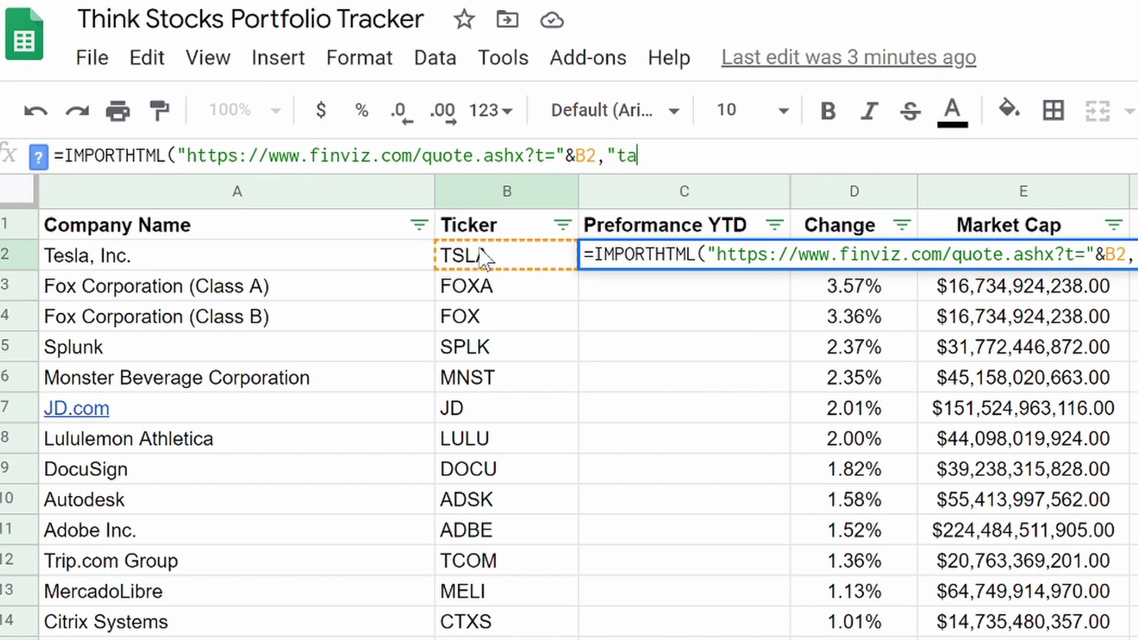
{"action": "type", "text": "ble\""}
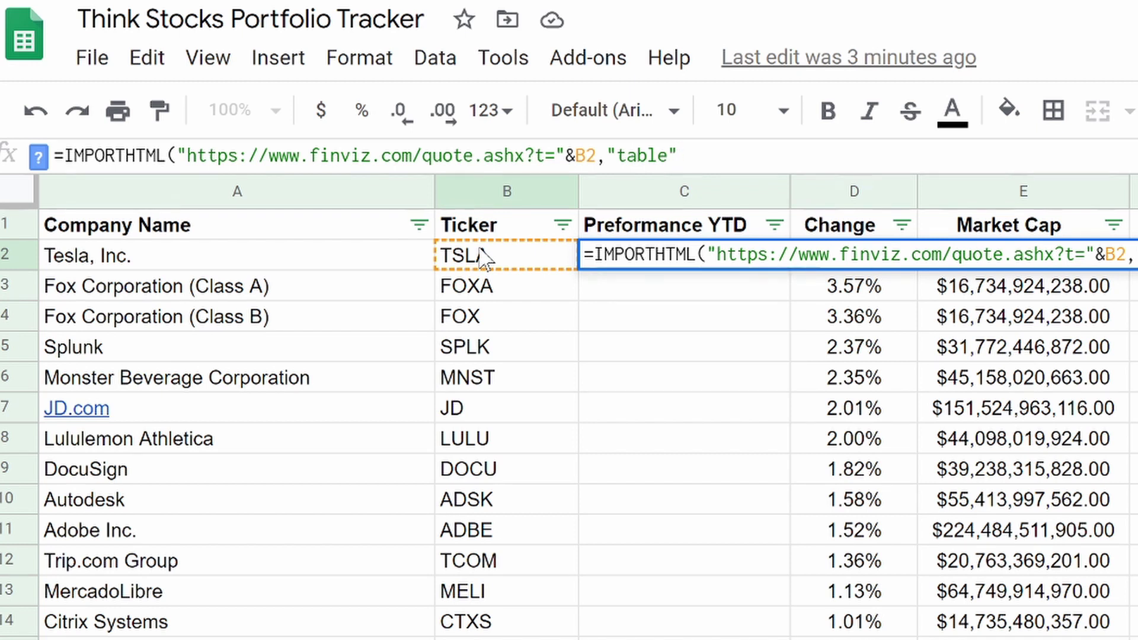
{"action": "type", "text": ","}
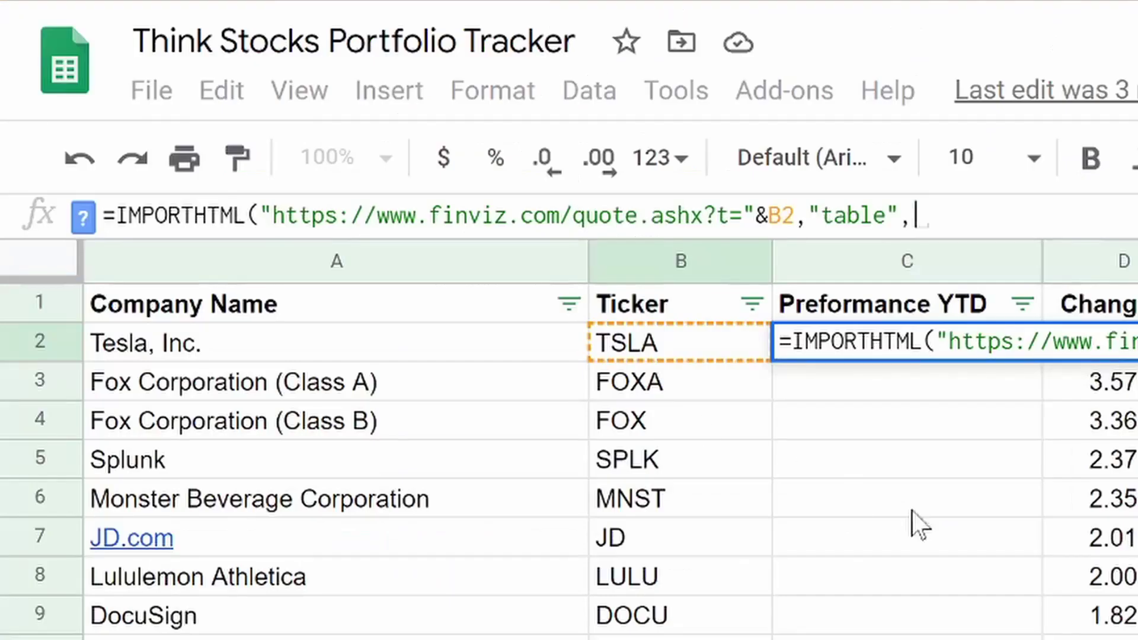
{"action": "type", "text": "9"}
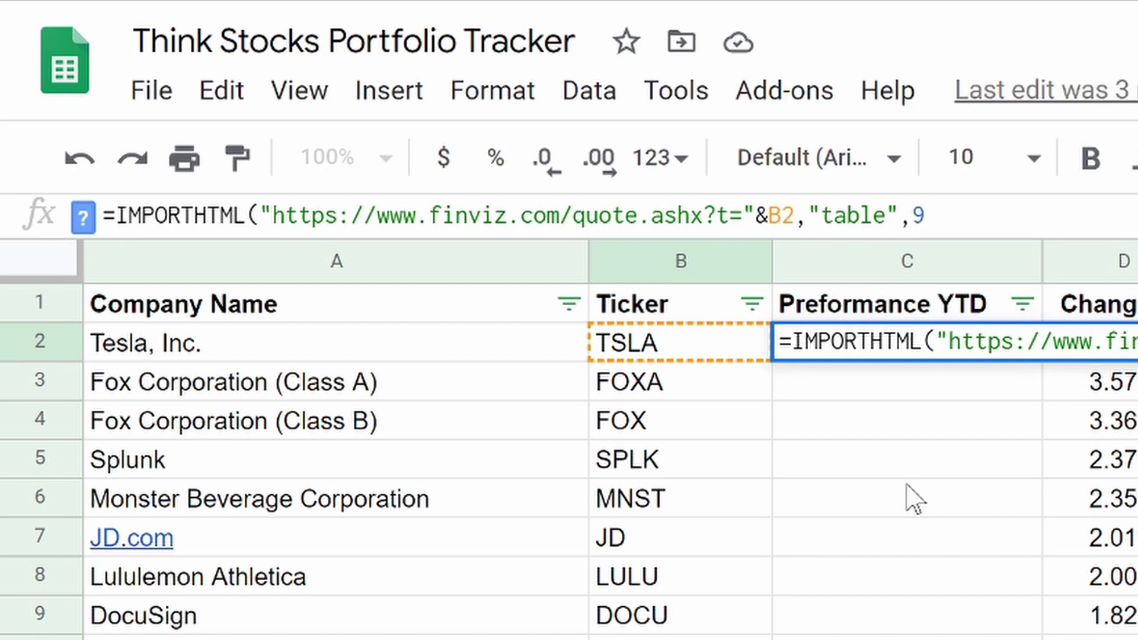
{"action": "type", "text": ")"}
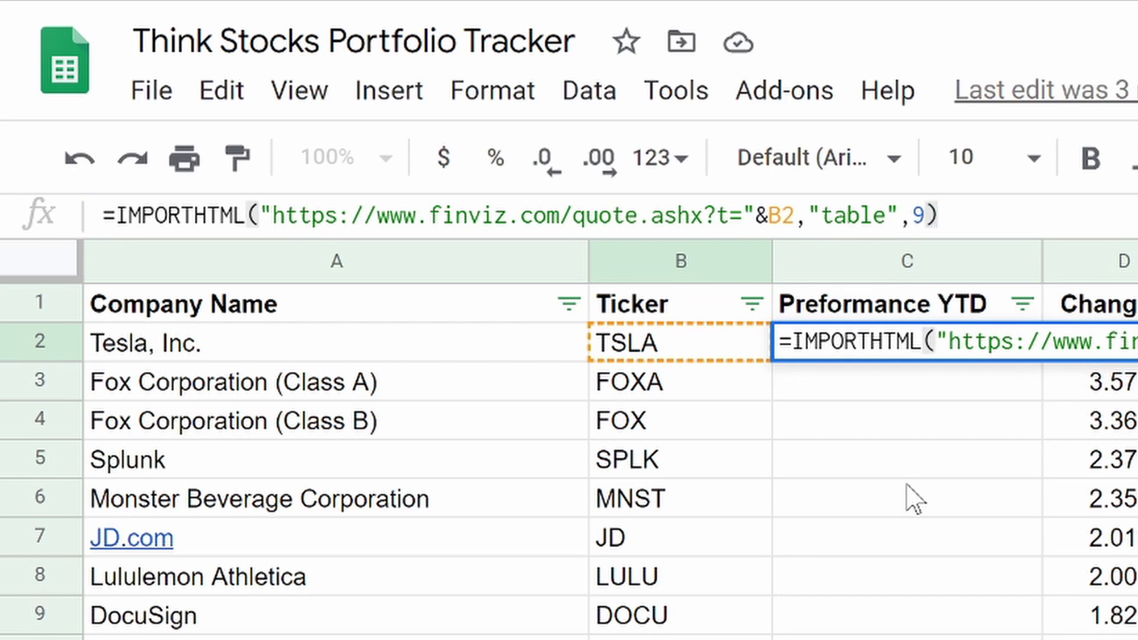
Append row 6 and column 12 to the C2 formula as ,6,12) and try to enter it.
{"action": "type", "text": ","}
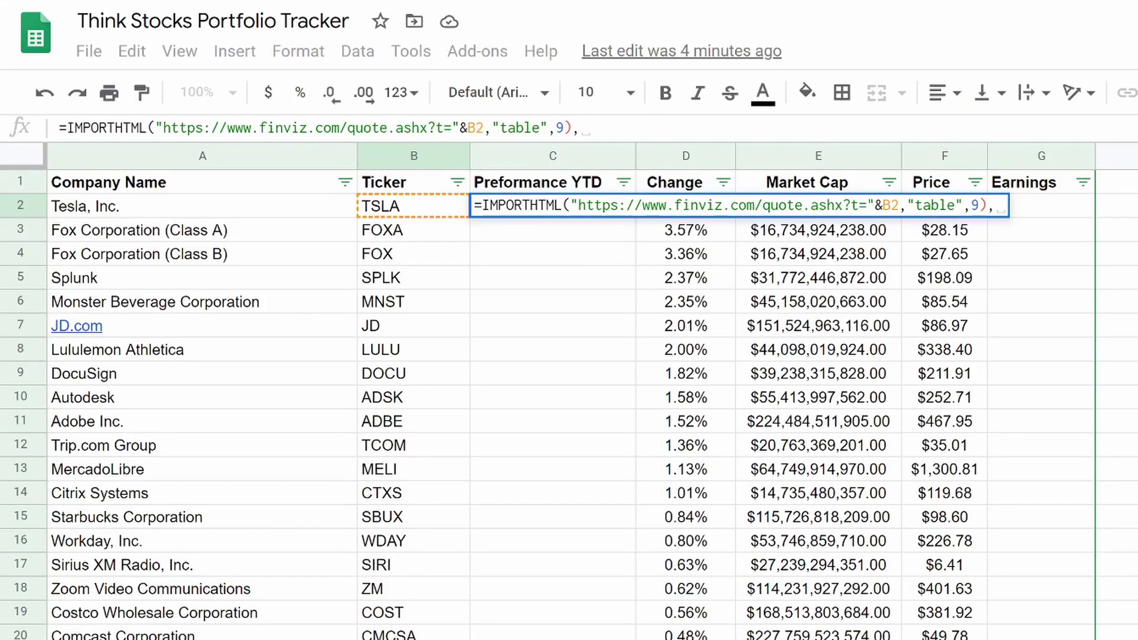
{"action": "type", "text": "6,"}
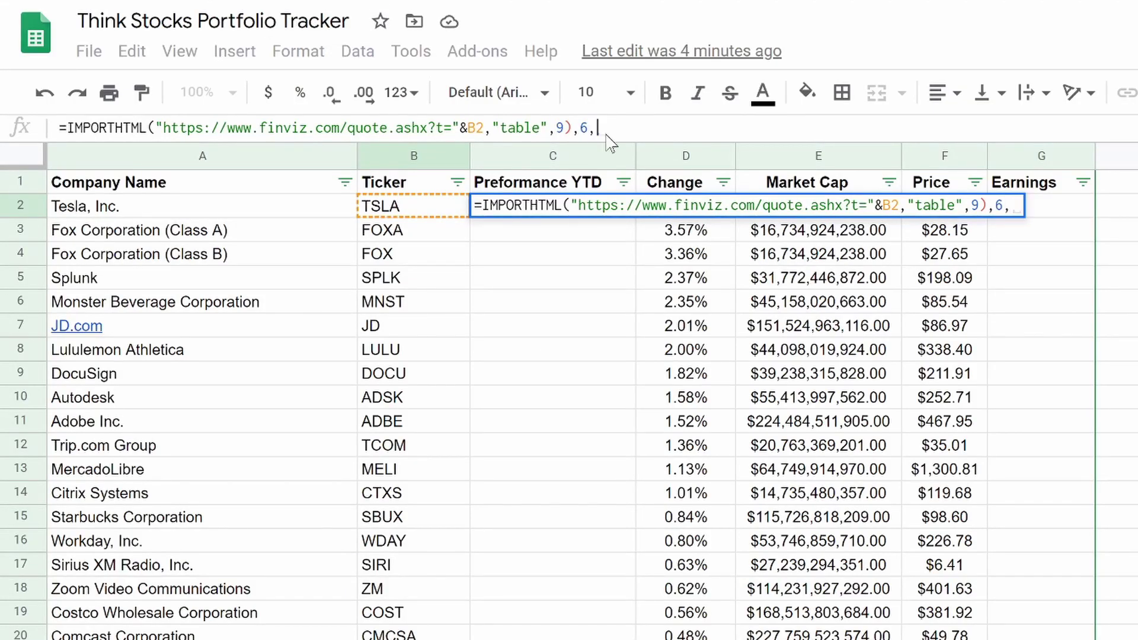
{"action": "type", "text": "12)"}
{"action": "key", "text": "Return"}
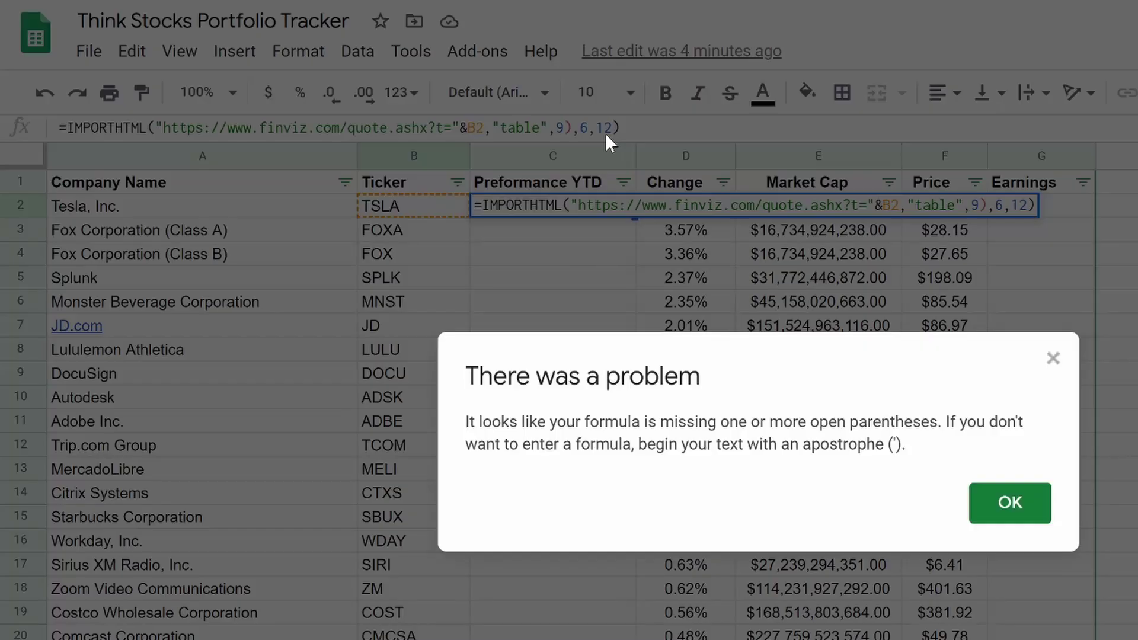
{"action": "left_click", "coordinate": [1002, 509]}
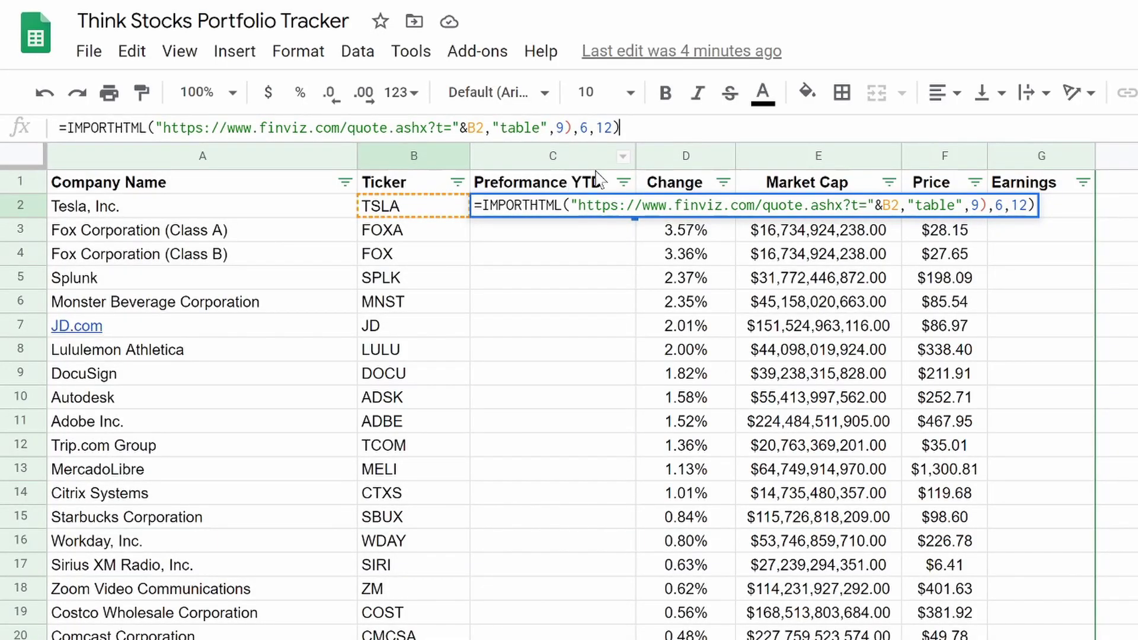
Wrap the IMPORTHTML call in C2 in an INDEX function ending in ,6,12) and enter the formula.
{"action": "key", "text": "BackSpace"}
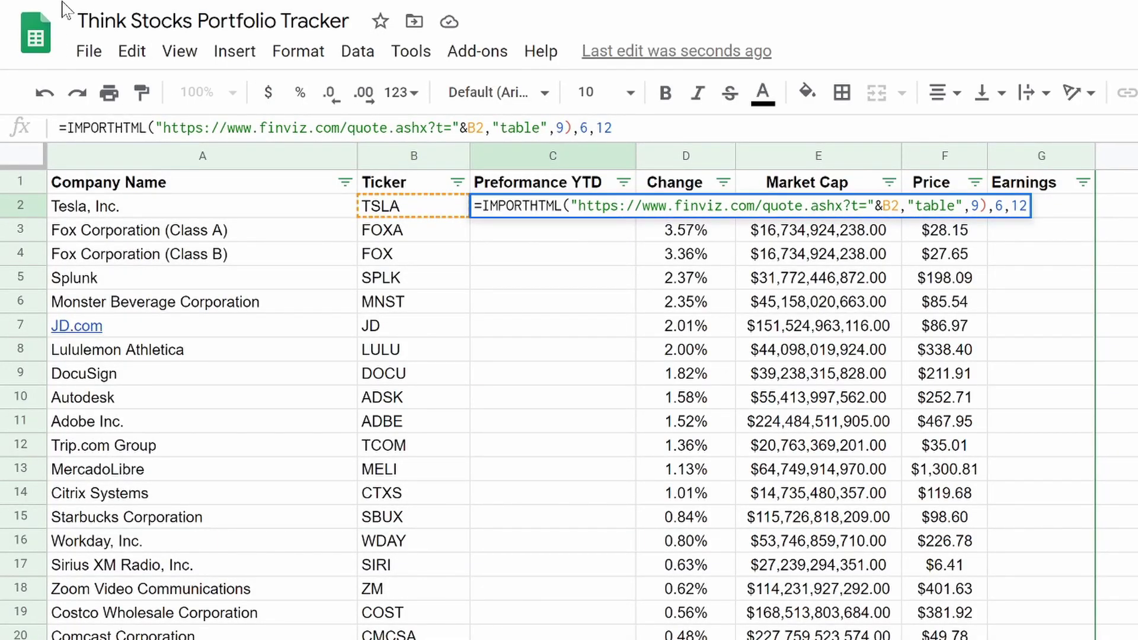
{"action": "left_click", "coordinate": [67, 128]}
{"action": "type", "text": "index"}
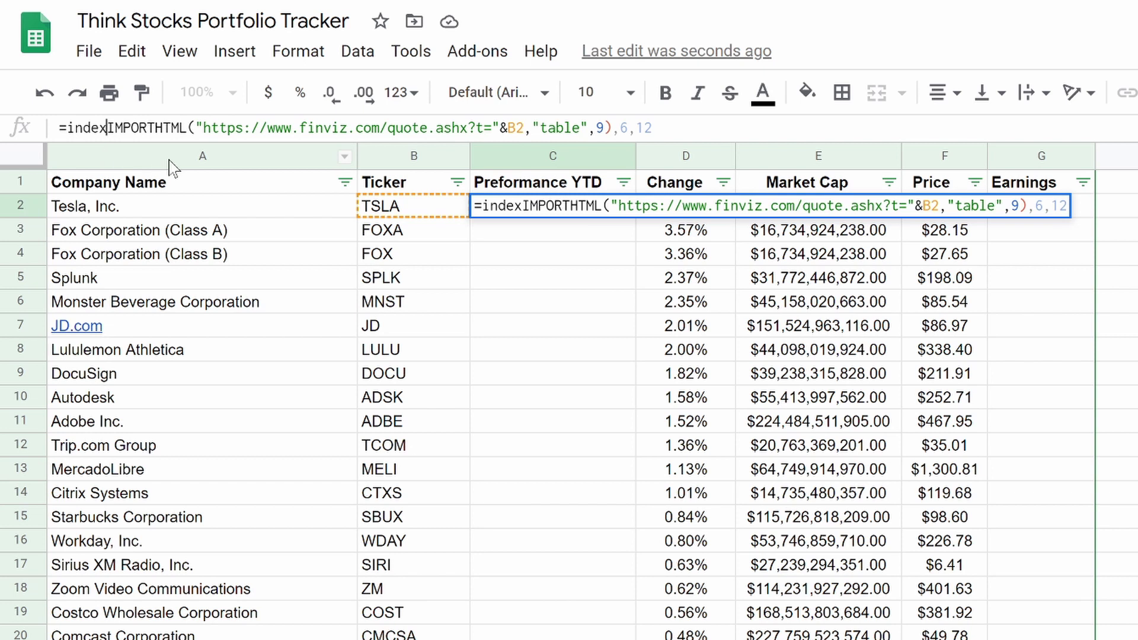
{"action": "type", "text": "("}
{"action": "left_click", "coordinate": [659, 127]}
{"action": "type", "text": ")"}
{"action": "key", "text": "Return"}
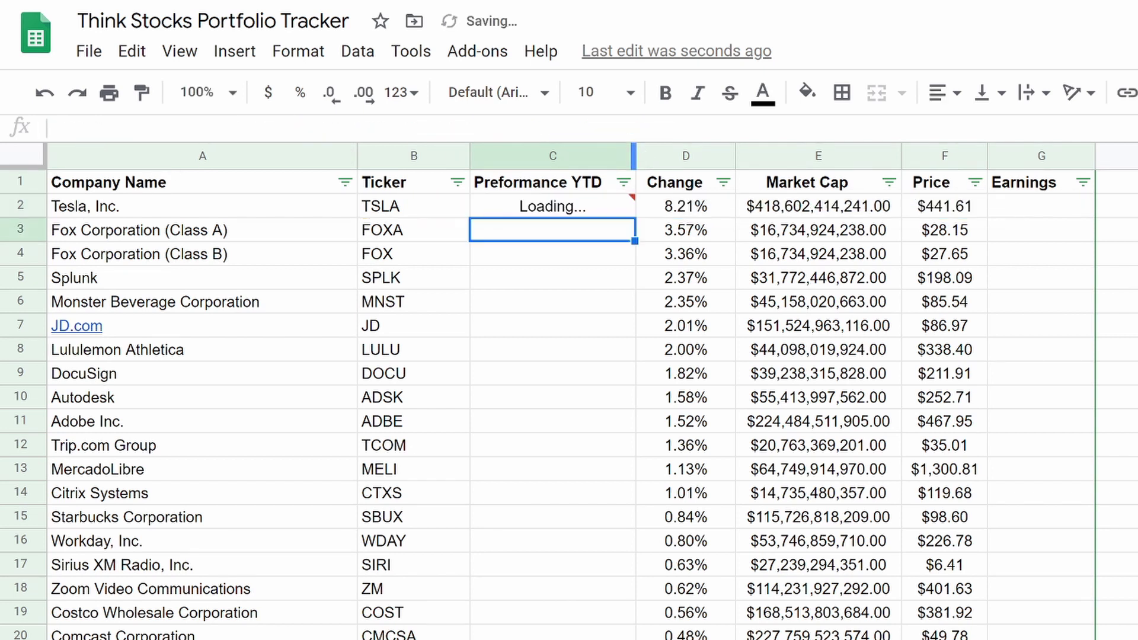
Search Finviz for tsla and check its Perf YTD value against the result in C2.
{"action": "left_click", "coordinate": [506, 207]}
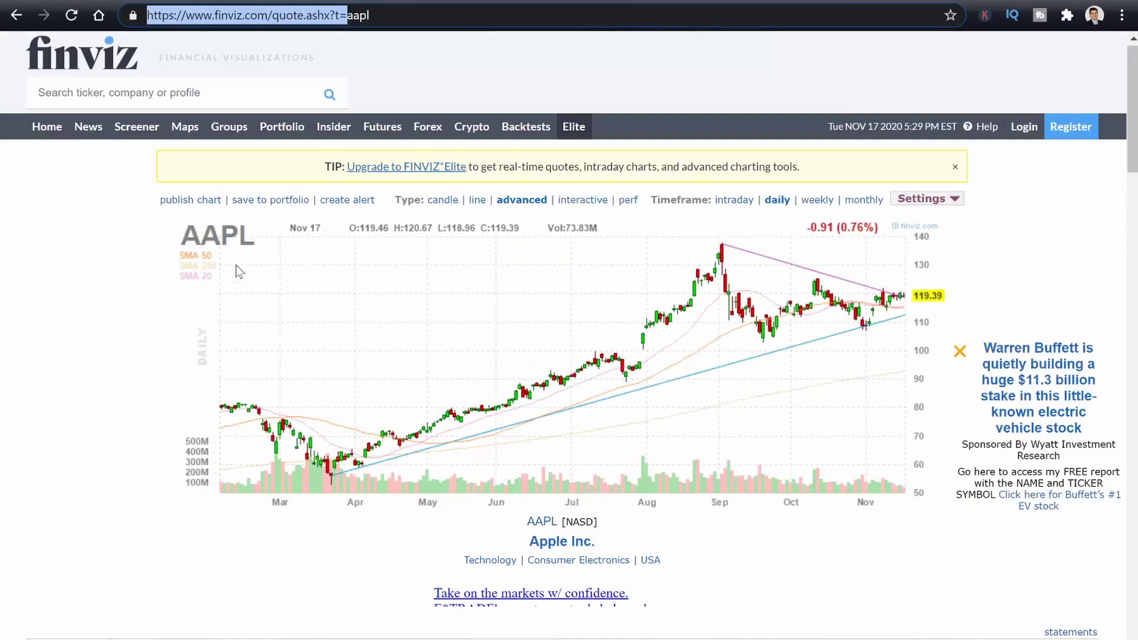
{"action": "left_click", "coordinate": [144, 95]}
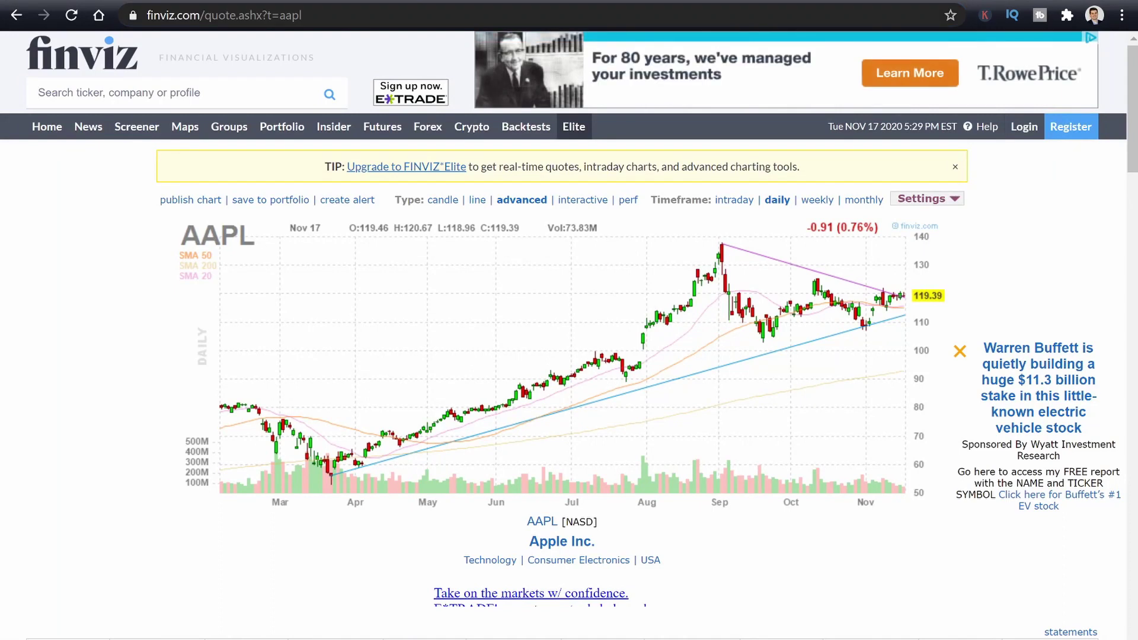
{"action": "type", "text": "tsla"}
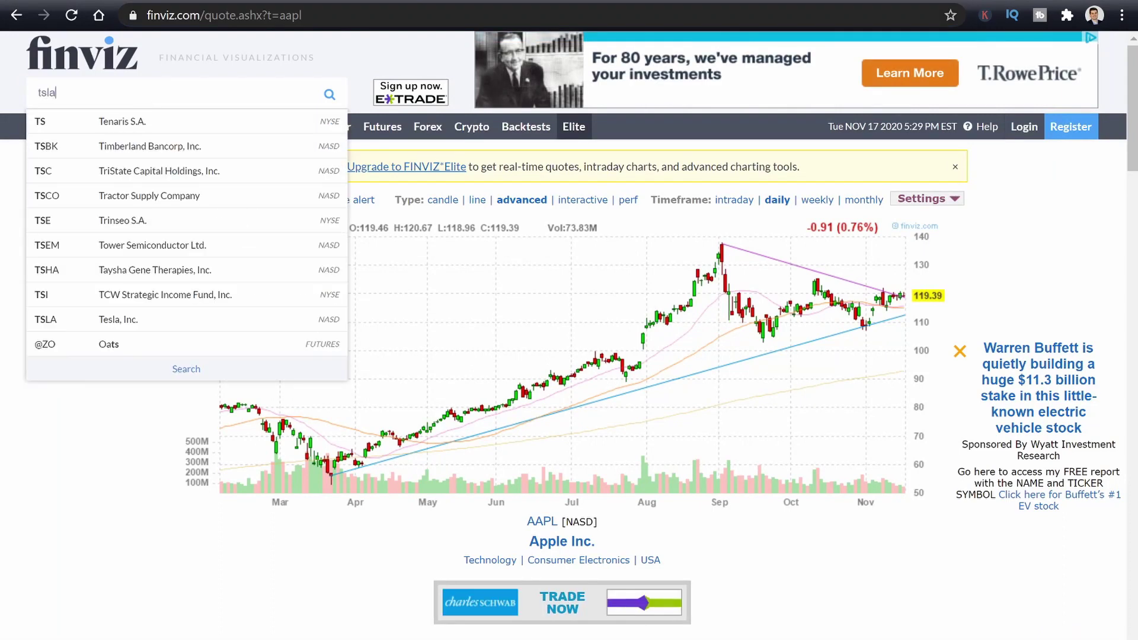
{"action": "key", "text": "Return"}
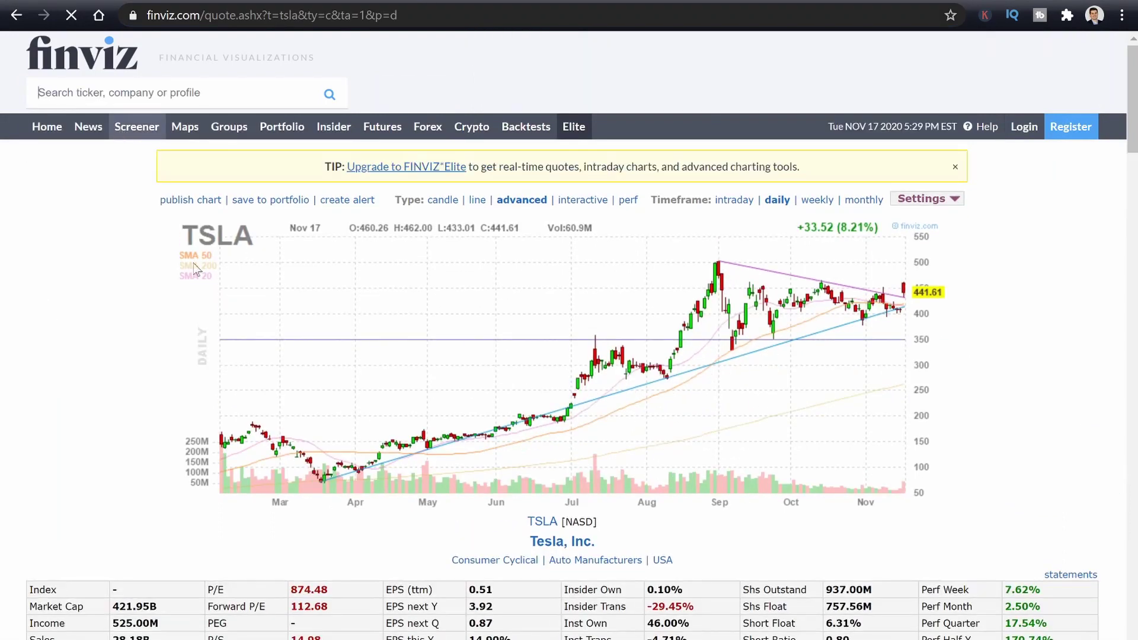
{"action": "scroll", "coordinate": [144, 99], "scroll_direction": "down", "scroll_amount": 2}
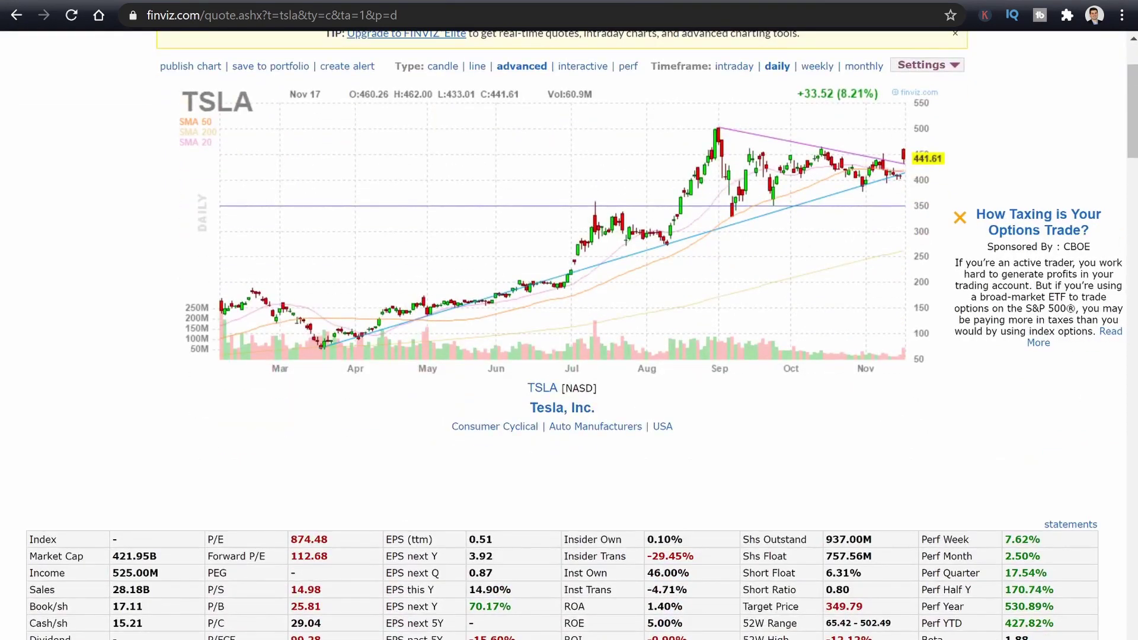
{"action": "left_click_drag", "start_coordinate": [1017, 623], "coordinate": [1041, 622]}
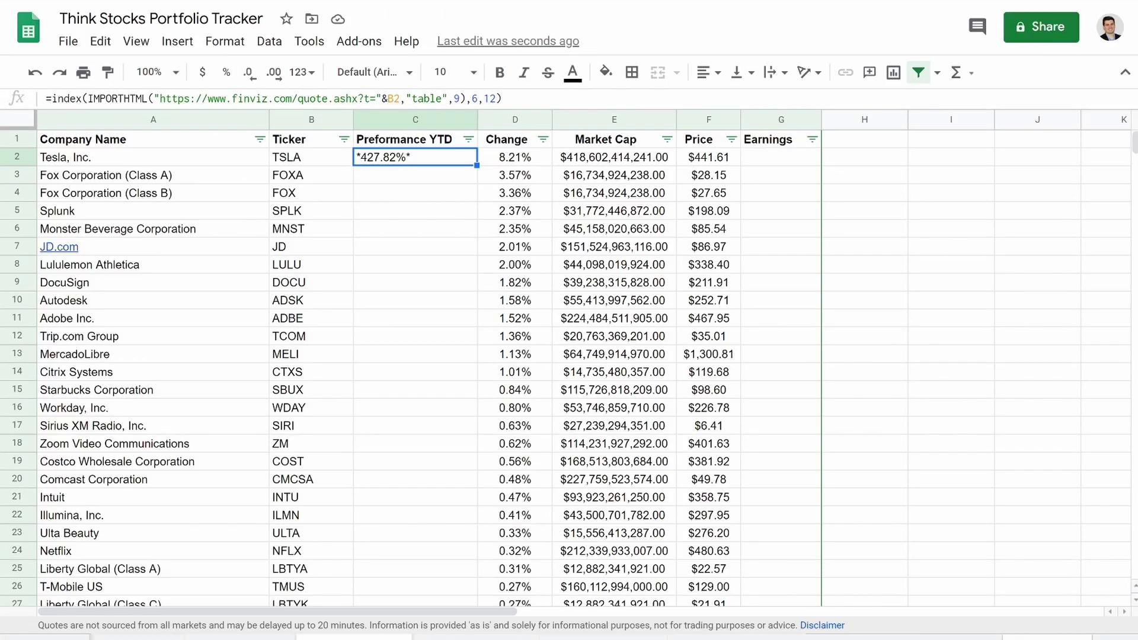
Insert (substitute( before index in the C2 formula of the tracker.
{"action": "left_click", "coordinate": [50, 97]}
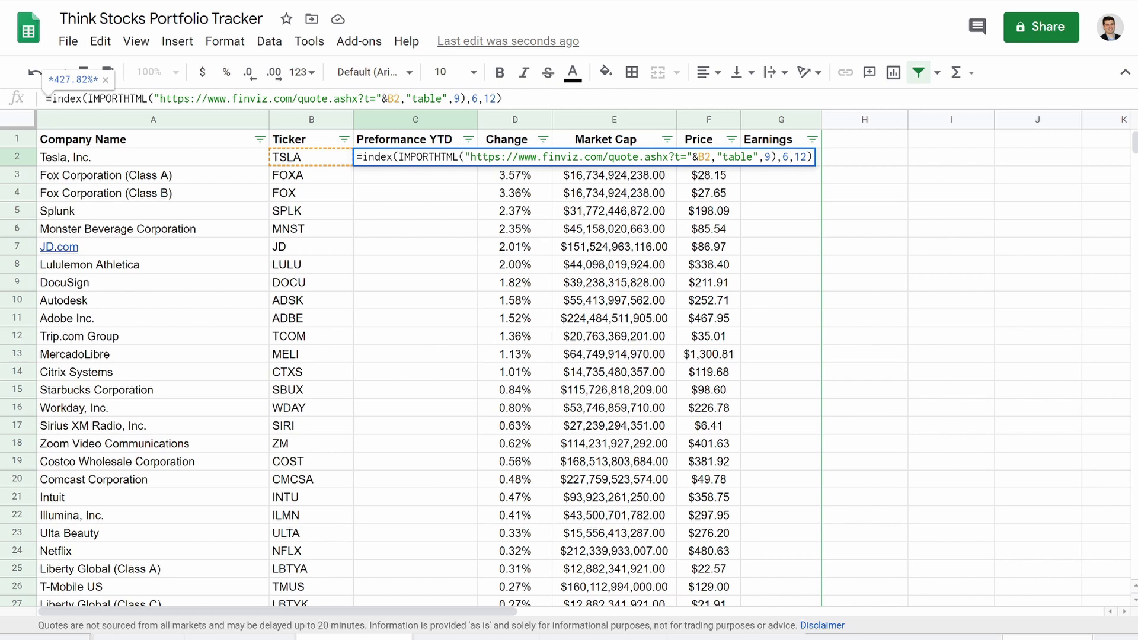
{"action": "type", "text": "("}
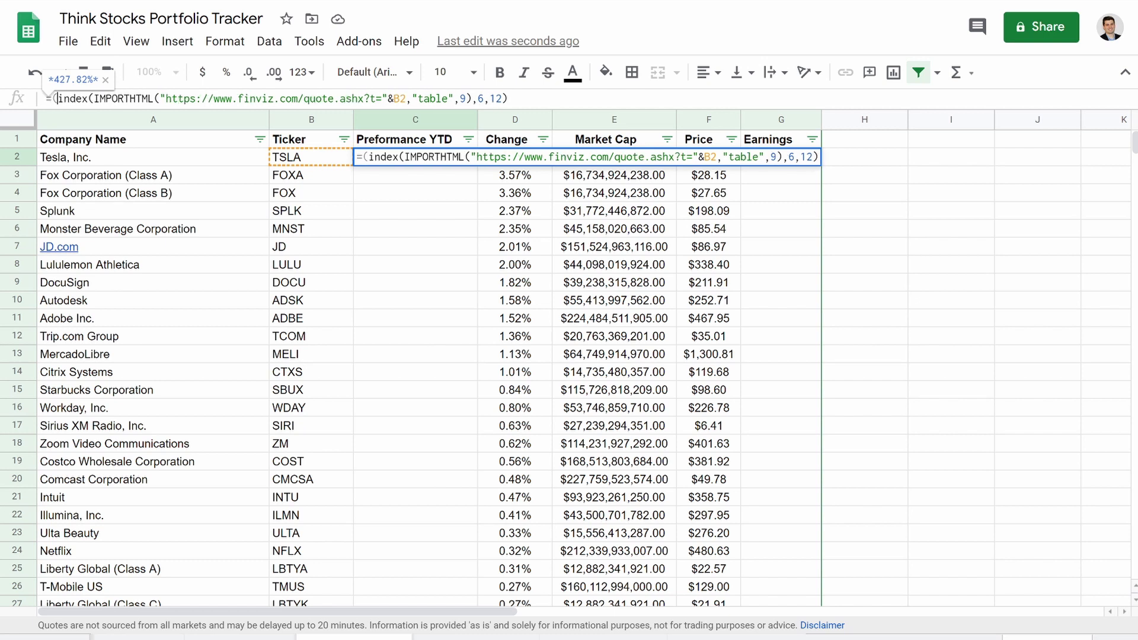
{"action": "type", "text": "s"}
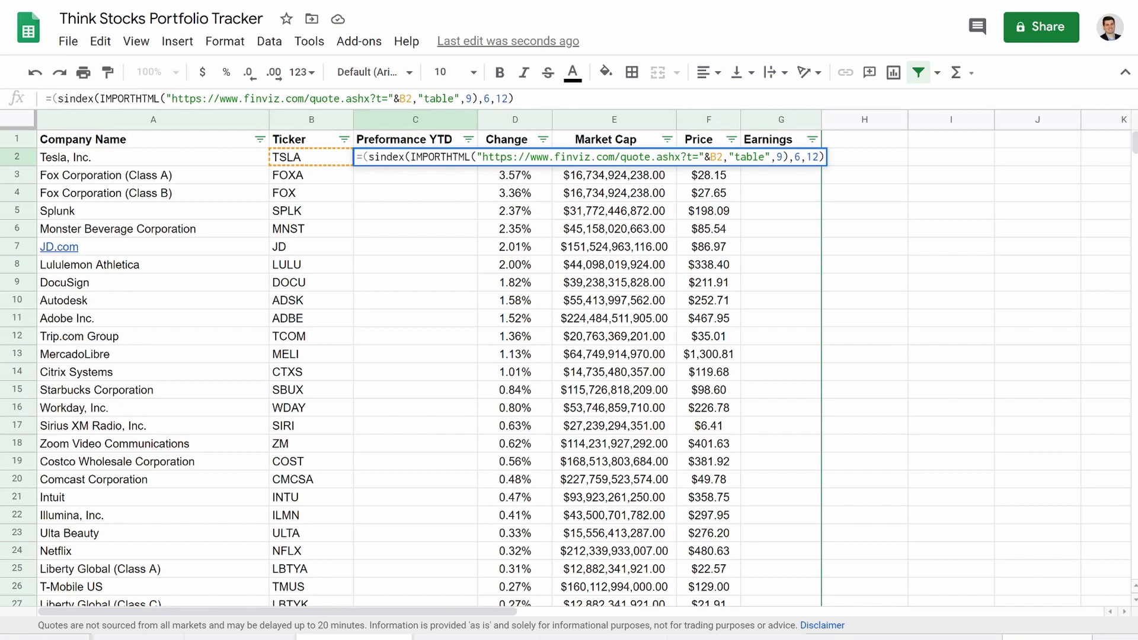
{"action": "type", "text": "ub"}
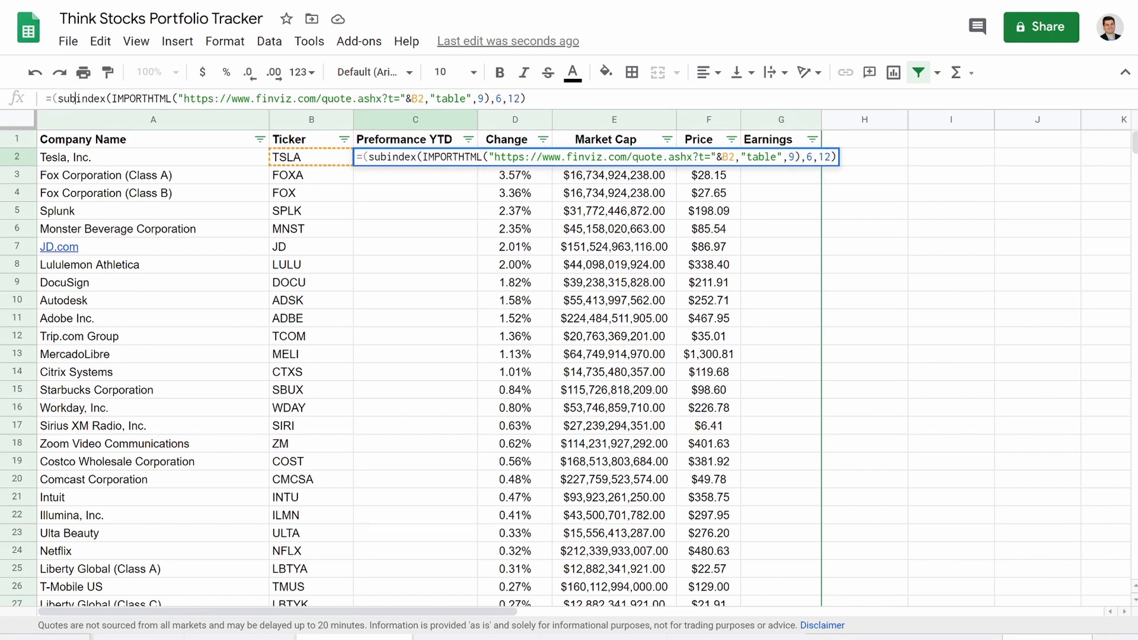
{"action": "type", "text": "stitute"}
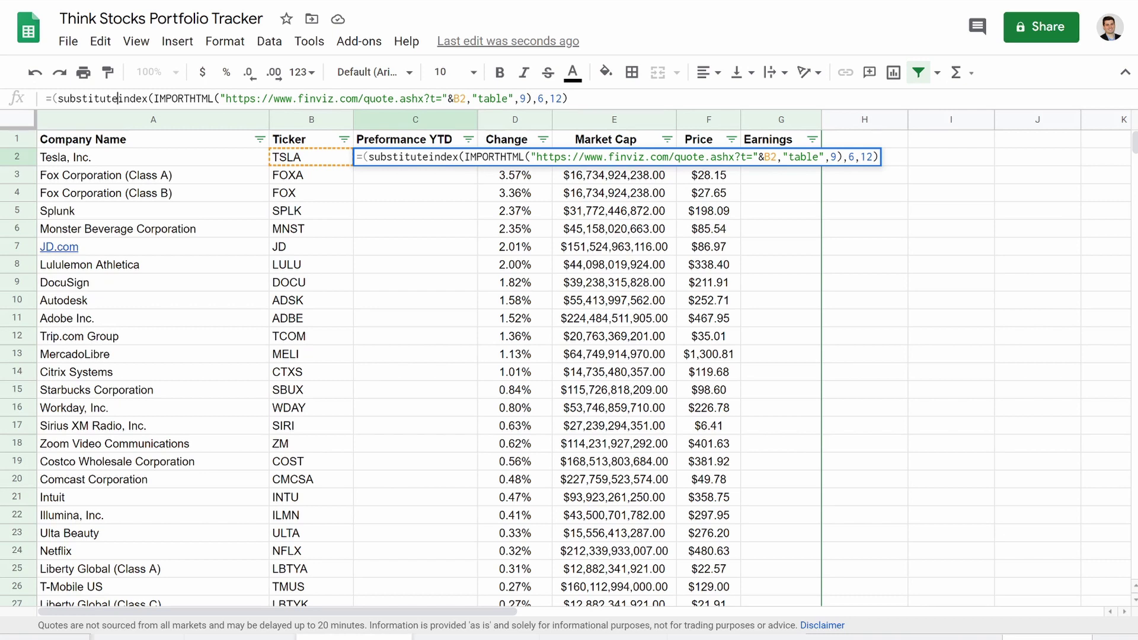
{"action": "type", "text": "("}
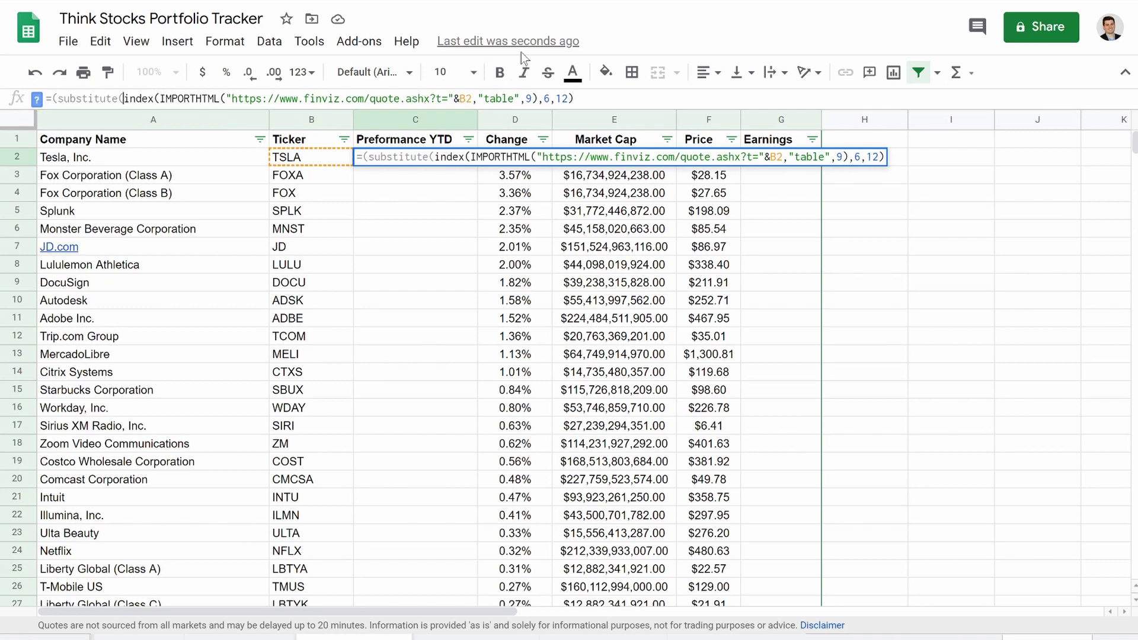
Add "*" as the search text and "" as the replacement in C2's SUBSTITUTE function, close the parentheses and enter the formula.
{"action": "left_click", "coordinate": [573, 98]}
{"action": "type", "text": ","}
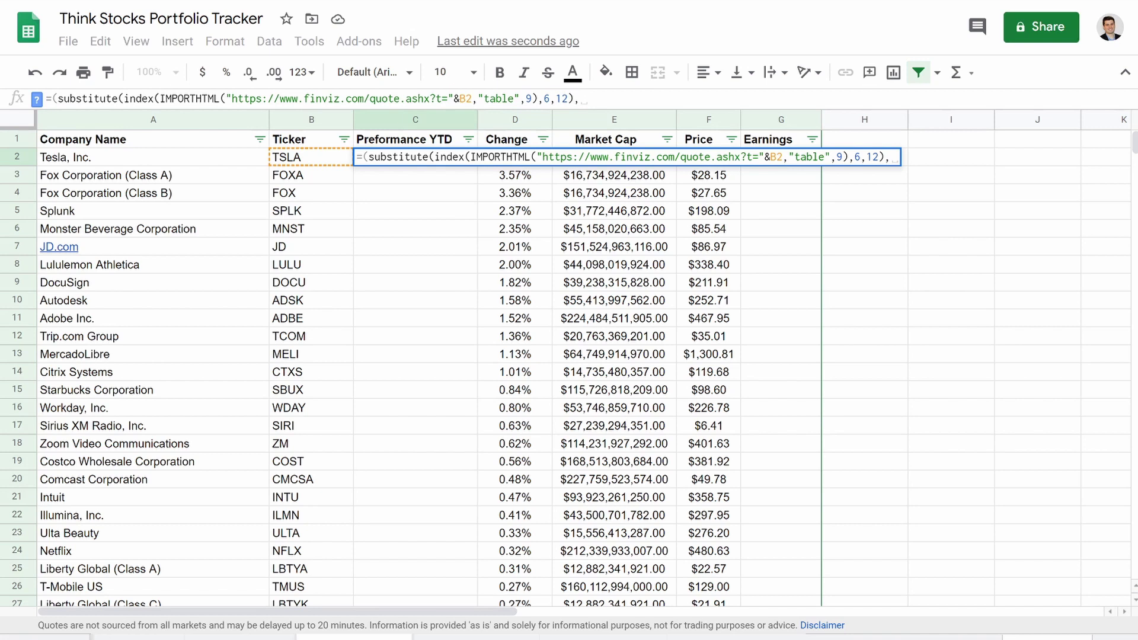
{"action": "type", "text": "\""}
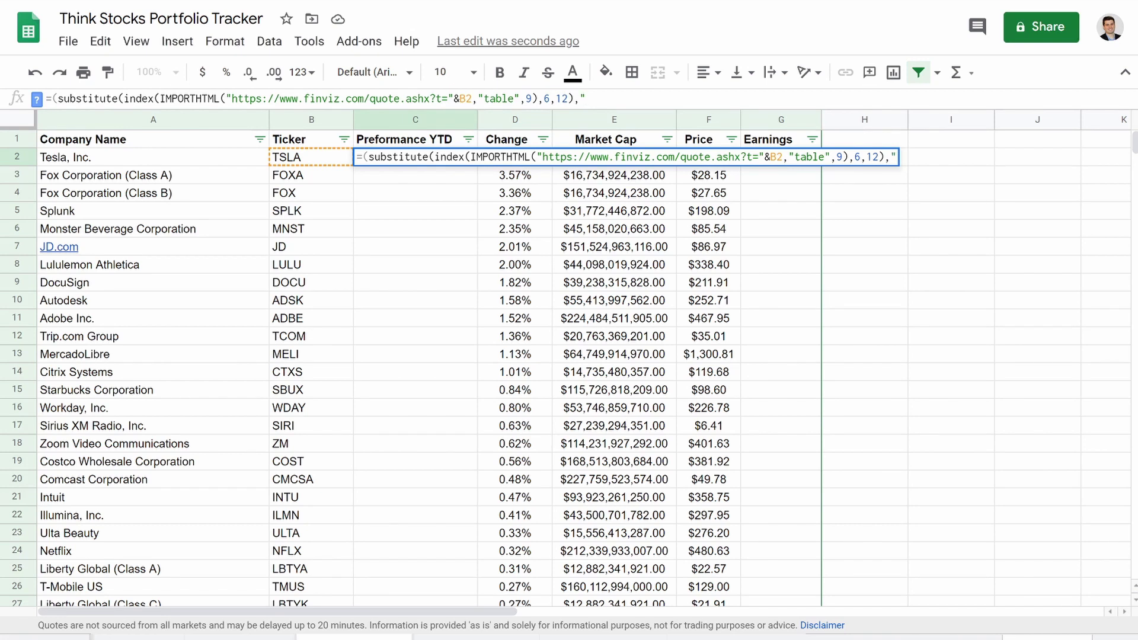
{"action": "type", "text": "*\""}
{"action": "type", "text": ",\"\""}
{"action": "type", "text": ")"}
{"action": "key", "text": "Return"}
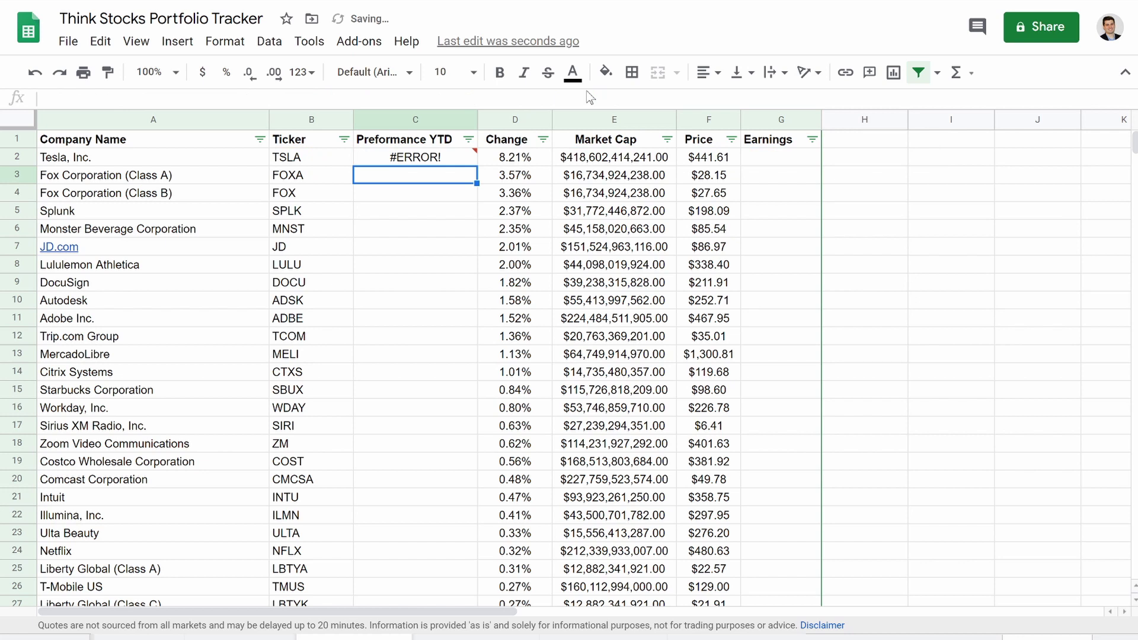
Replace the period between "*" and "" in the C2 formula with a comma and re-enter it.
{"action": "left_click", "coordinate": [426, 155]}
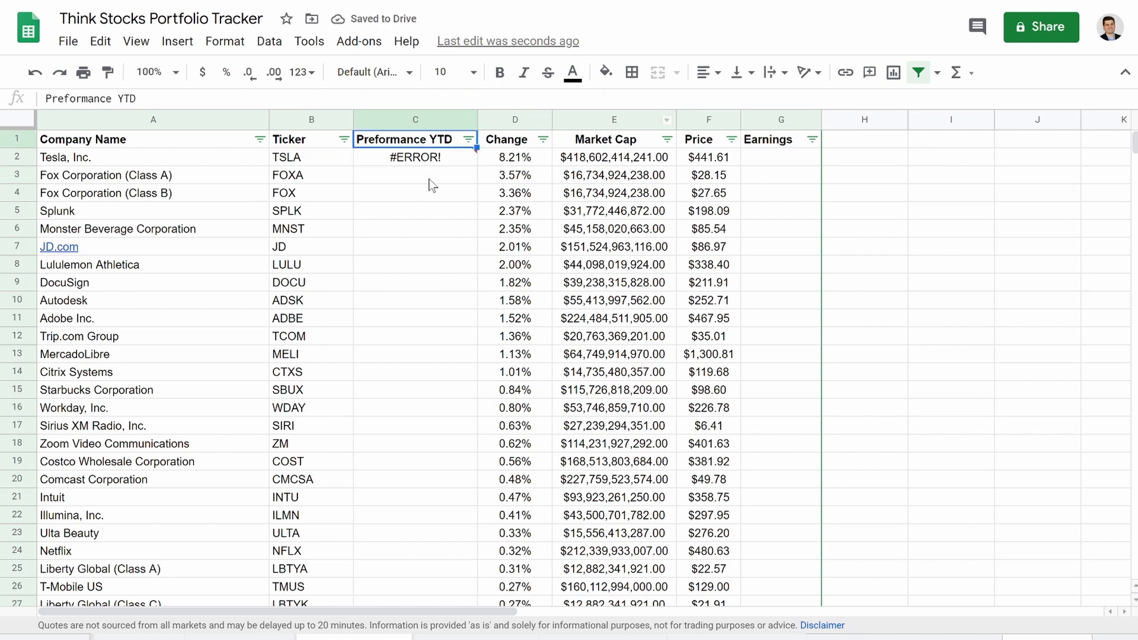
{"action": "left_click", "coordinate": [632, 99]}
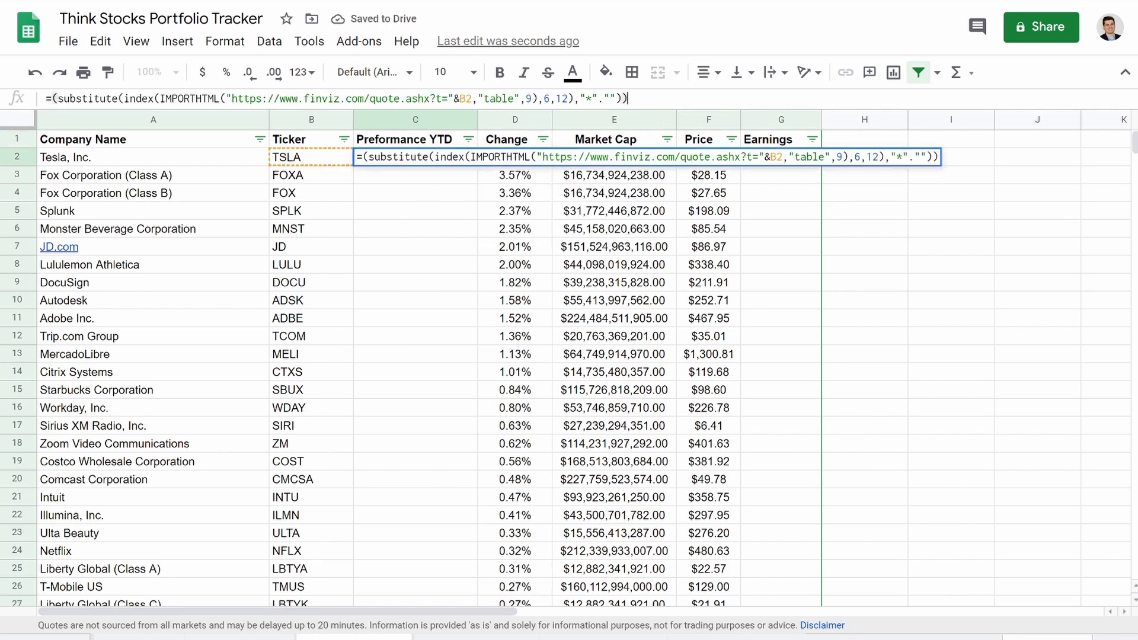
{"action": "key", "text": "Escape"}
{"action": "left_click", "coordinate": [601, 99]}
{"action": "key", "text": "BackSpace"}
{"action": "type", "text": ","}
{"action": "key", "text": "Return"}
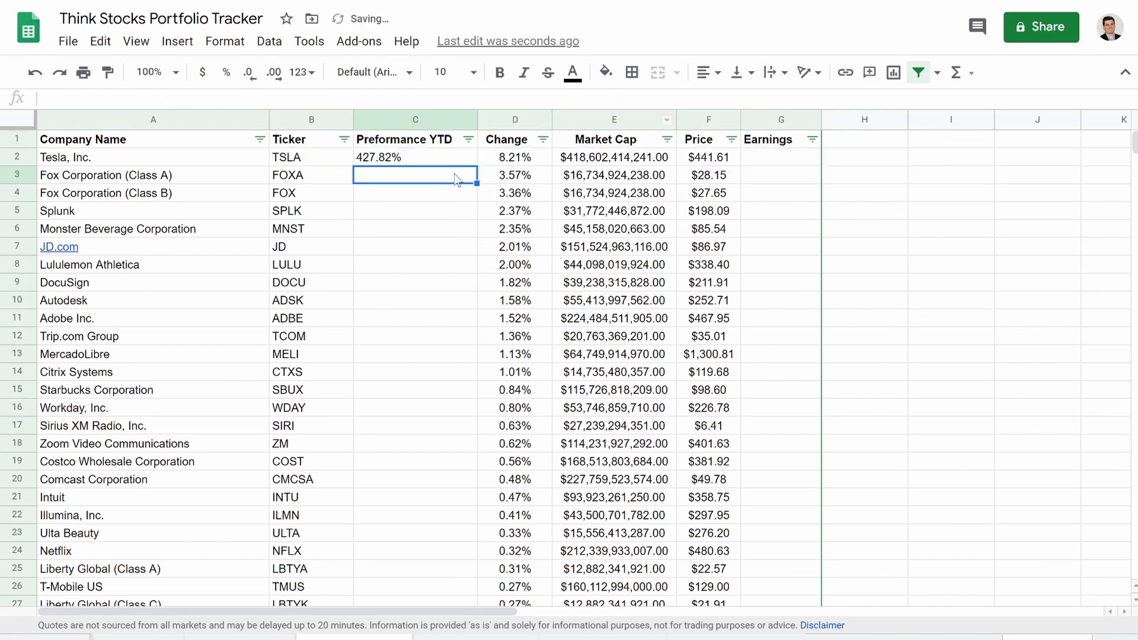
Center the Preformance YTD value in C2 and fill its formula down column C for all companies.
{"action": "left_click", "coordinate": [396, 155]}
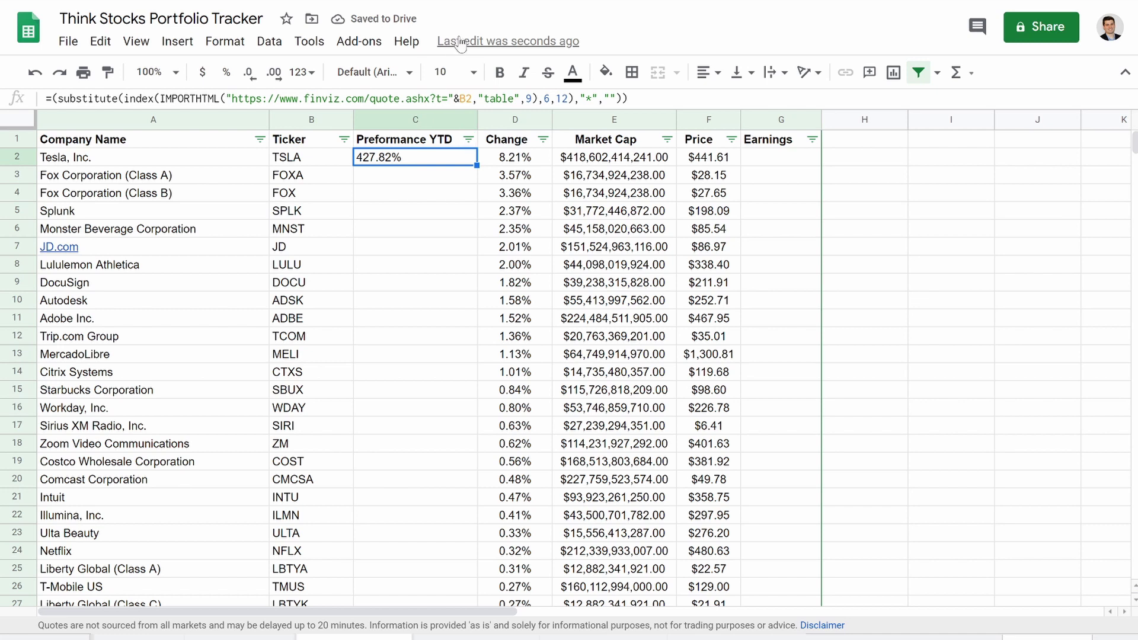
{"action": "left_click", "coordinate": [708, 72]}
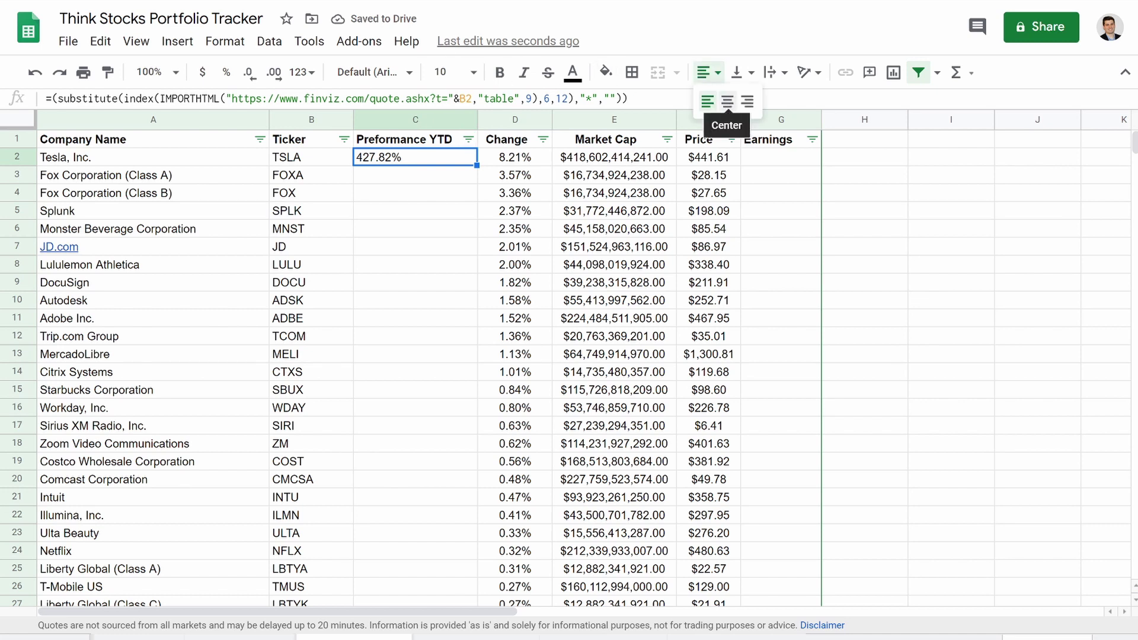
{"action": "left_click", "coordinate": [726, 101]}
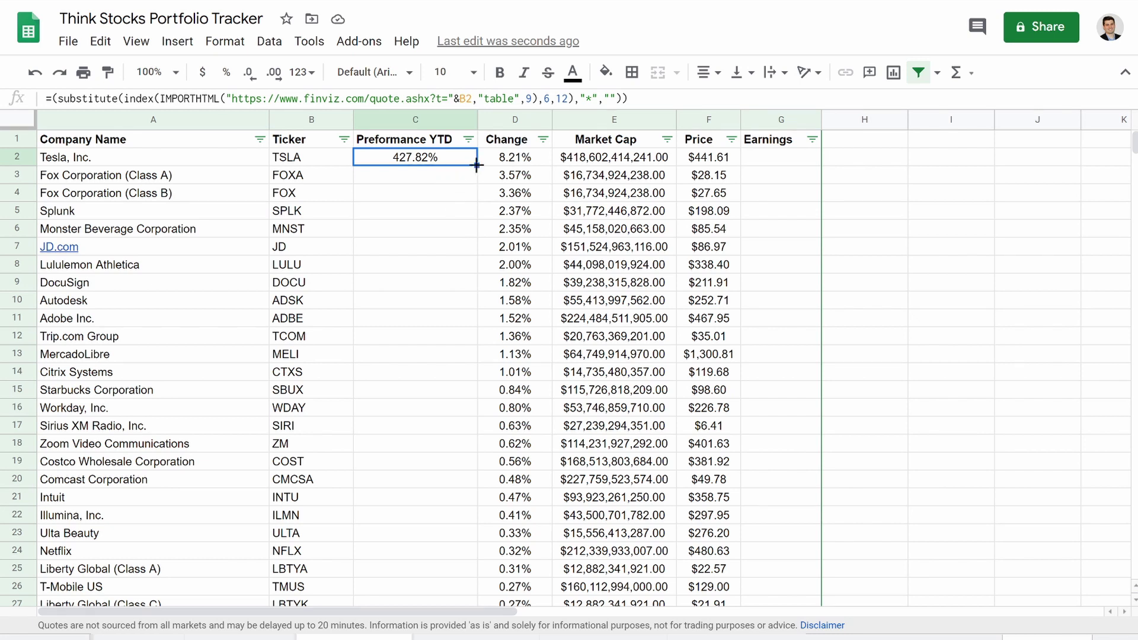
{"action": "double_click", "coordinate": [477, 165]}
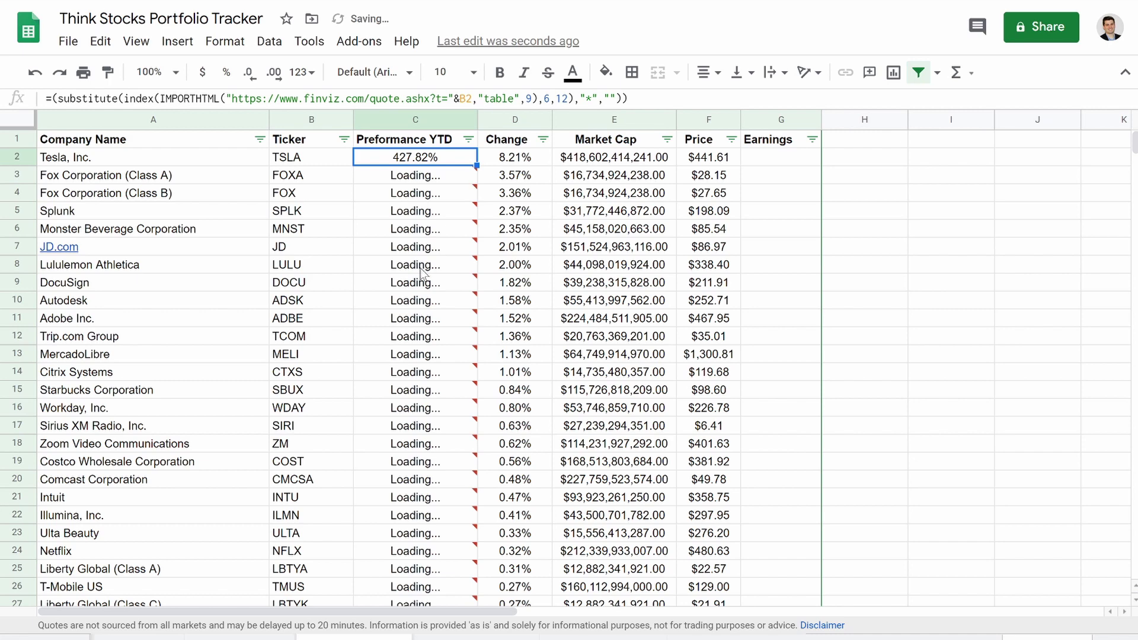
Look through the Preformance YTD column down the company list to see which imported values have loaded.
{"action": "scroll", "coordinate": [389, 344], "scroll_direction": "down", "scroll_amount": 20}
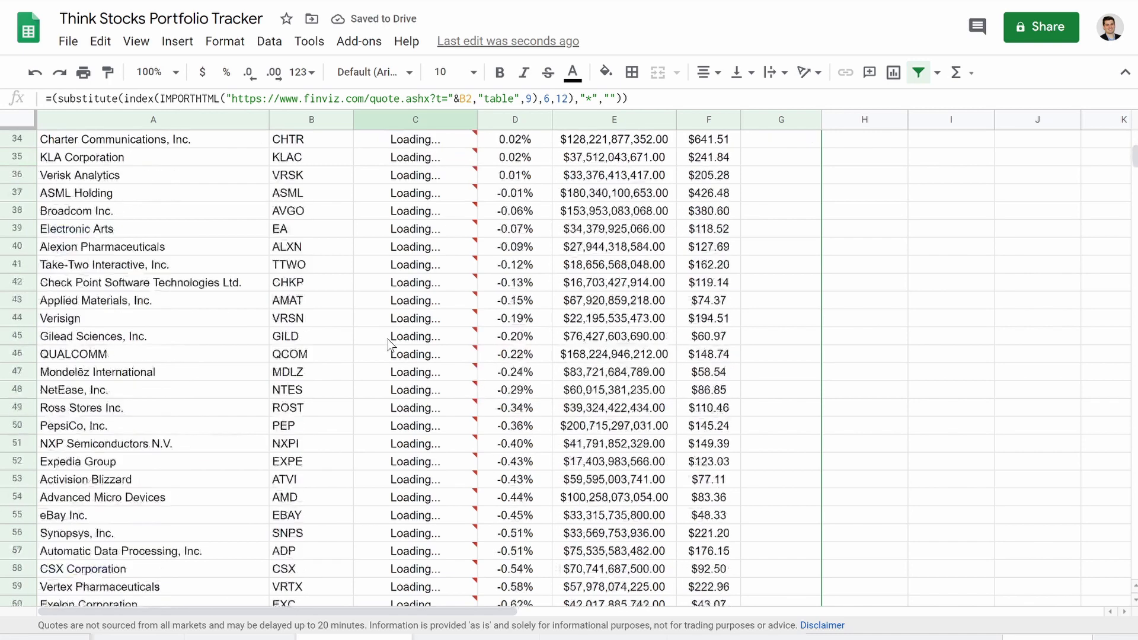
{"action": "scroll", "coordinate": [389, 344], "scroll_direction": "up", "scroll_amount": 20}
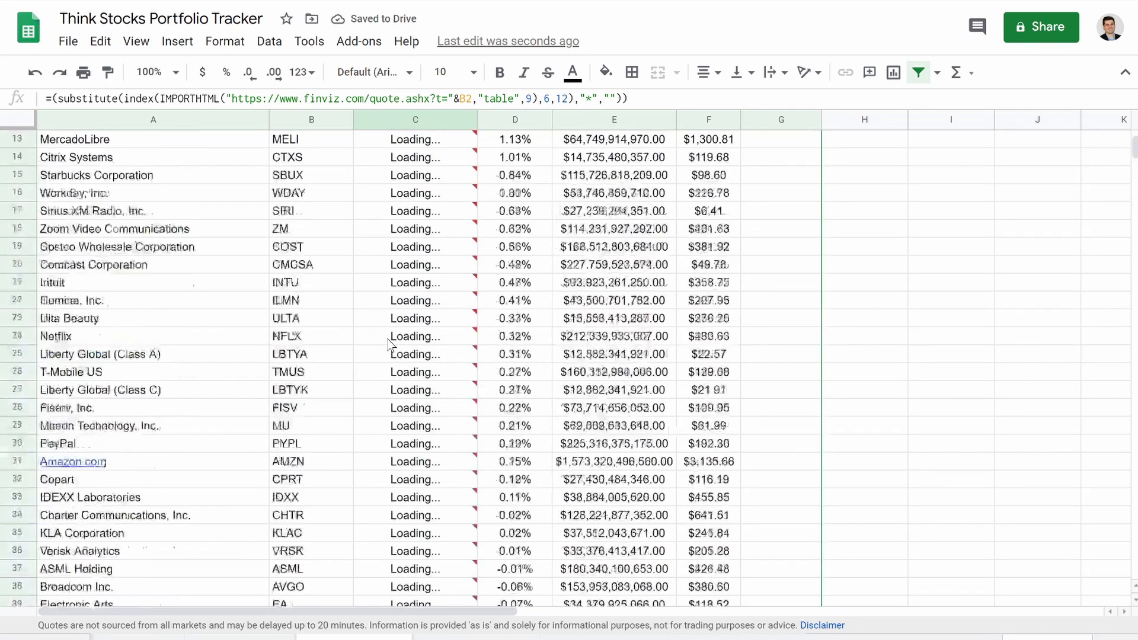
{"action": "scroll", "coordinate": [390, 344], "scroll_direction": "down", "scroll_amount": 4}
{"action": "scroll", "coordinate": [389, 344], "scroll_direction": "down", "scroll_amount": 20}
{"action": "scroll", "coordinate": [390, 343], "scroll_direction": "up", "scroll_amount": 20}
{"action": "scroll", "coordinate": [390, 344], "scroll_direction": "up", "scroll_amount": 10}
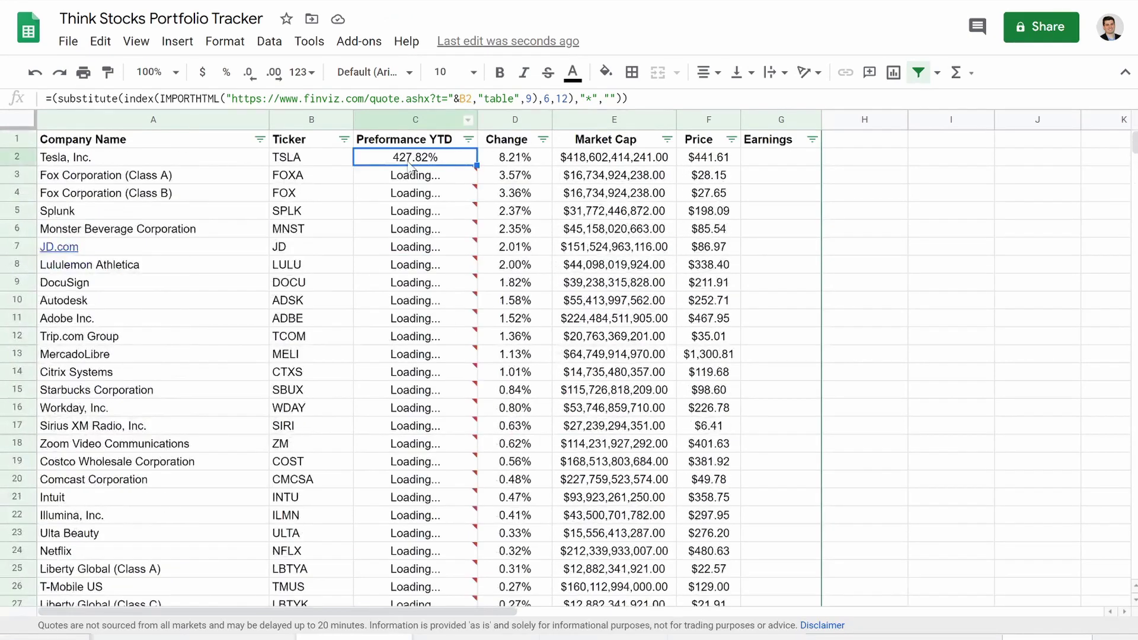
{"action": "left_click", "coordinate": [440, 308]}
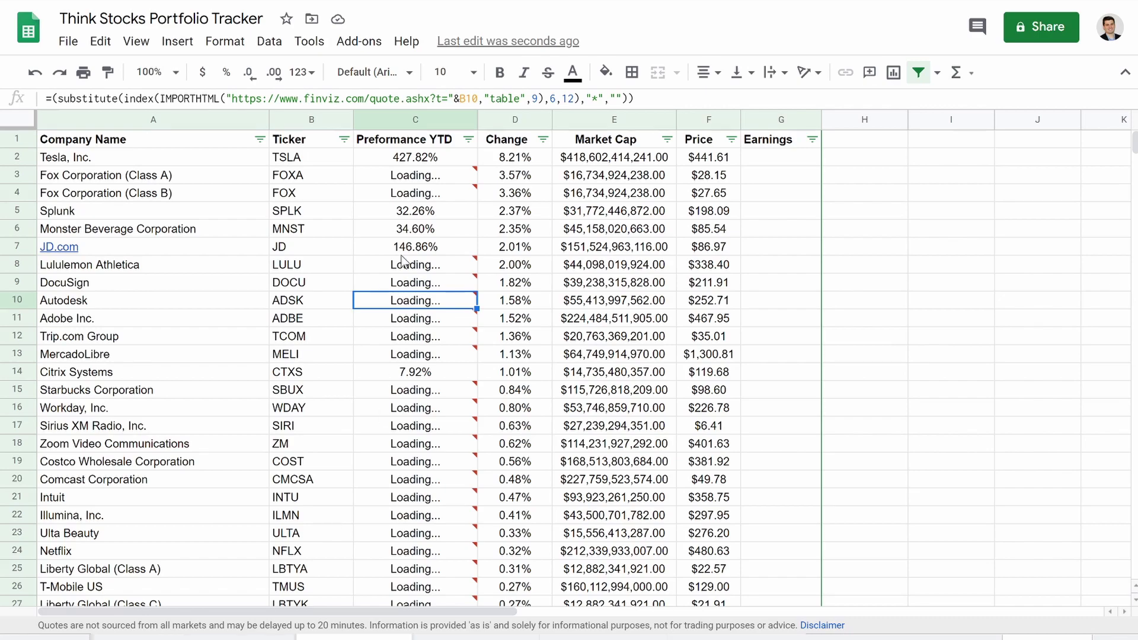
{"action": "scroll", "coordinate": [405, 337], "scroll_direction": "down", "scroll_amount": 15}
{"action": "scroll", "coordinate": [401, 260], "scroll_direction": "down", "scroll_amount": 15}
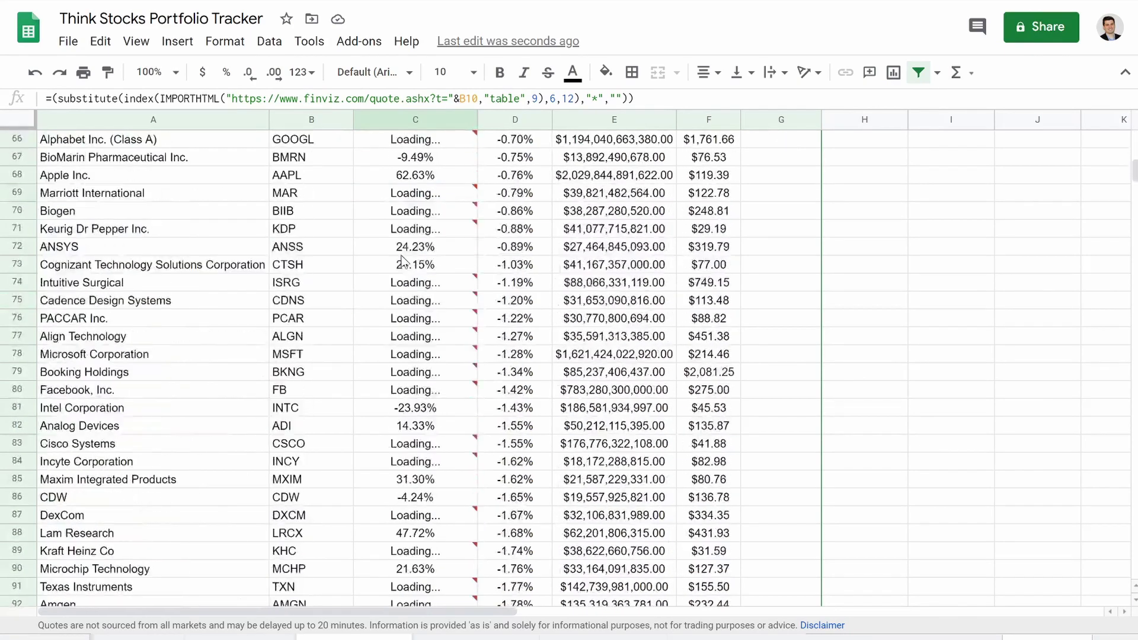
{"action": "scroll", "coordinate": [401, 261], "scroll_direction": "up", "scroll_amount": 20}
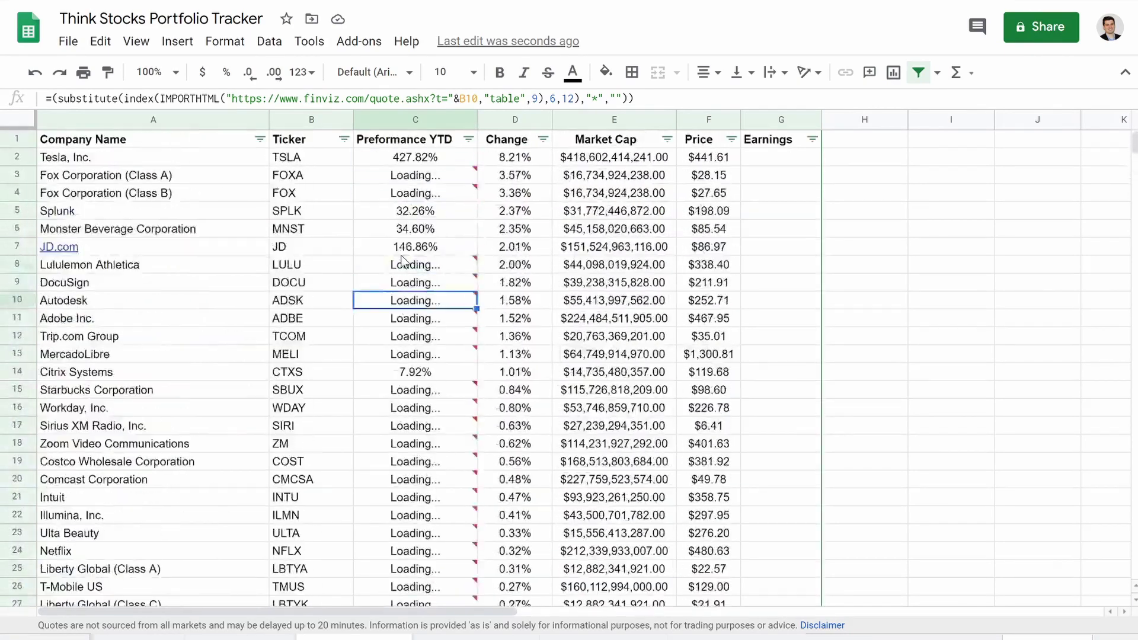
Copy the full SUBSTITUTE/IMPORTHTML formula text from C2 and paste it into G2 under Earnings.
{"action": "left_click", "coordinate": [785, 162]}
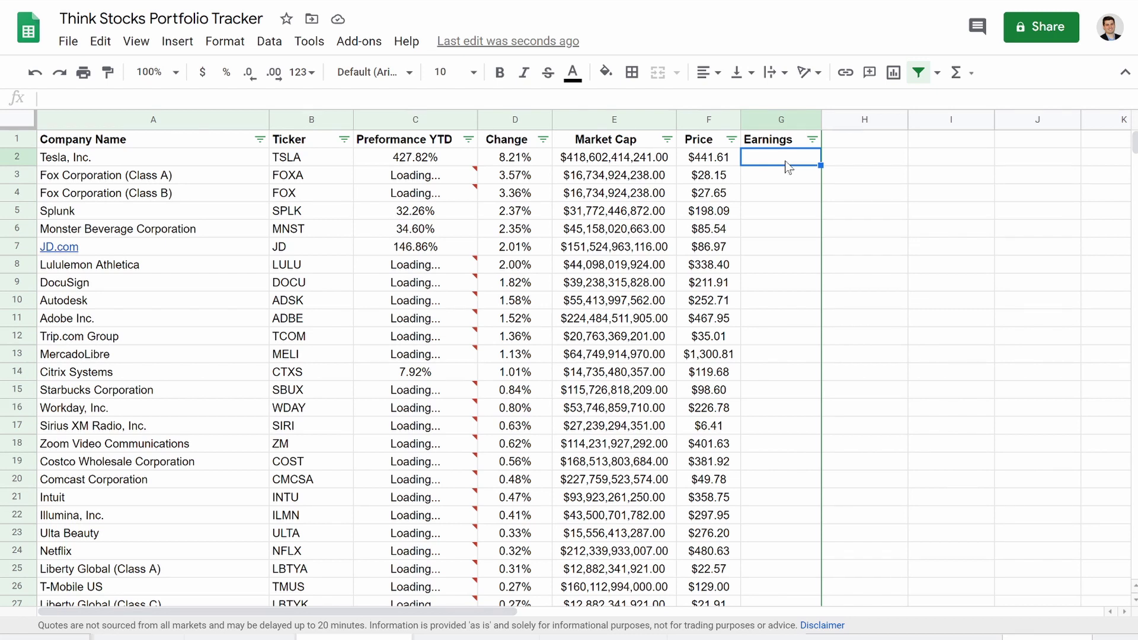
{"action": "left_click", "coordinate": [430, 156]}
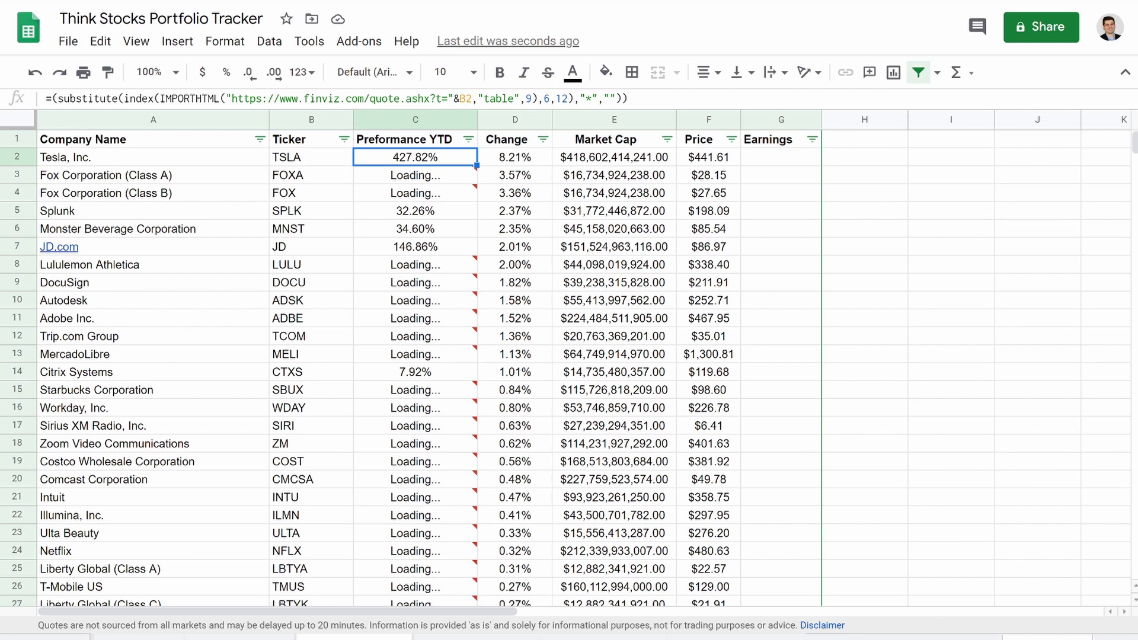
{"action": "left_click_drag", "start_coordinate": [628, 98], "coordinate": [3, 110]}
{"action": "key", "text": "ctrl+c"}
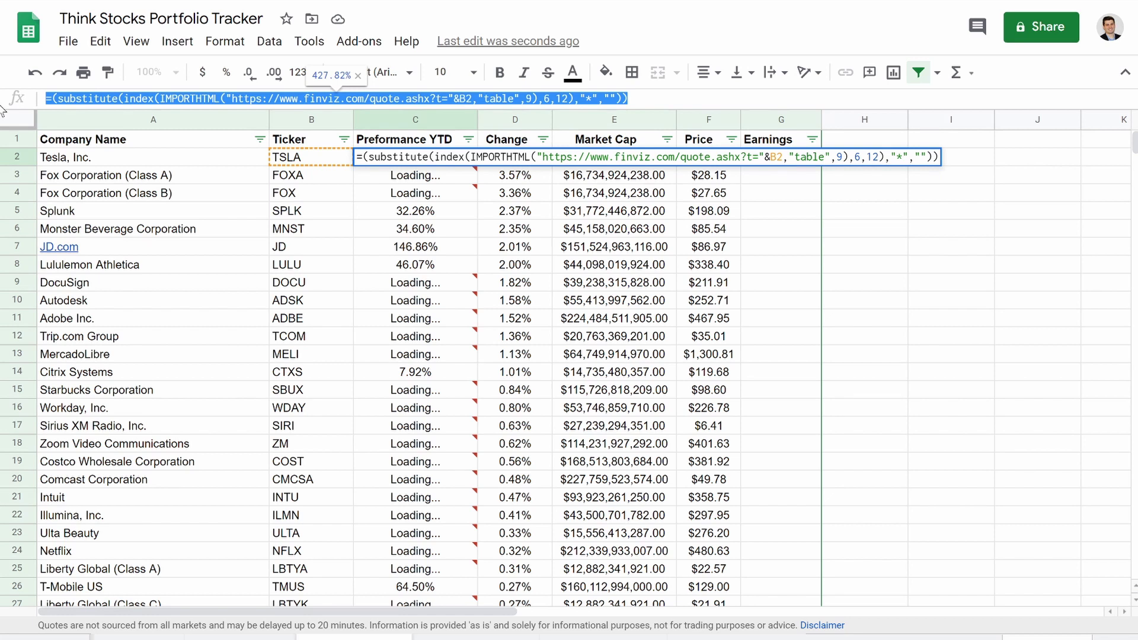
{"action": "left_click", "coordinate": [772, 249]}
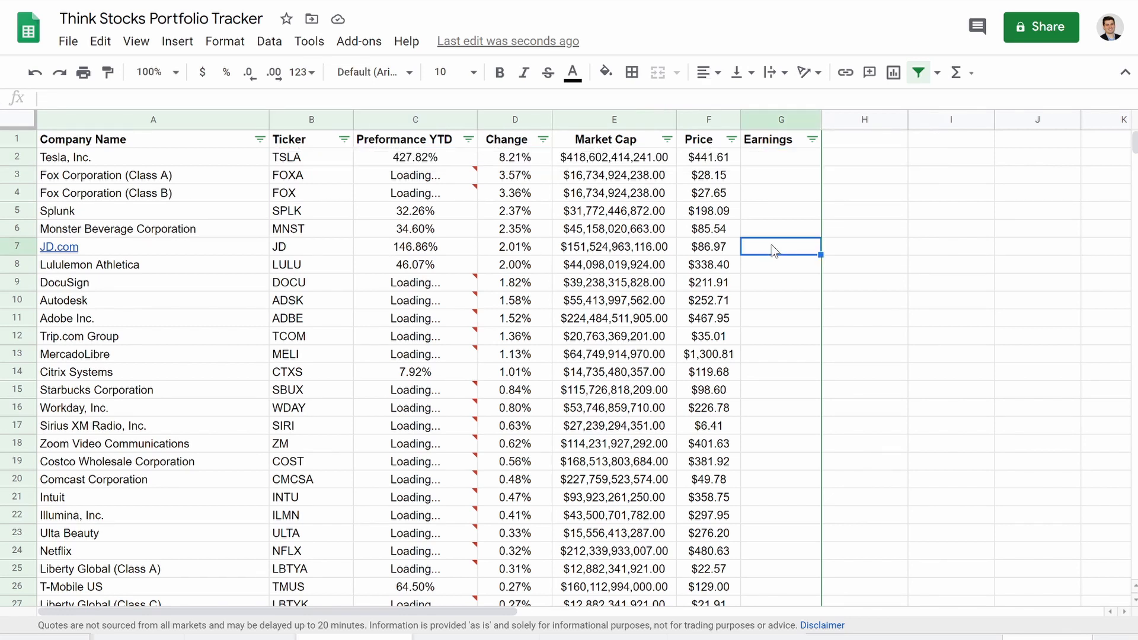
{"action": "left_click", "coordinate": [784, 155]}
{"action": "key", "text": "ctrl+v"}
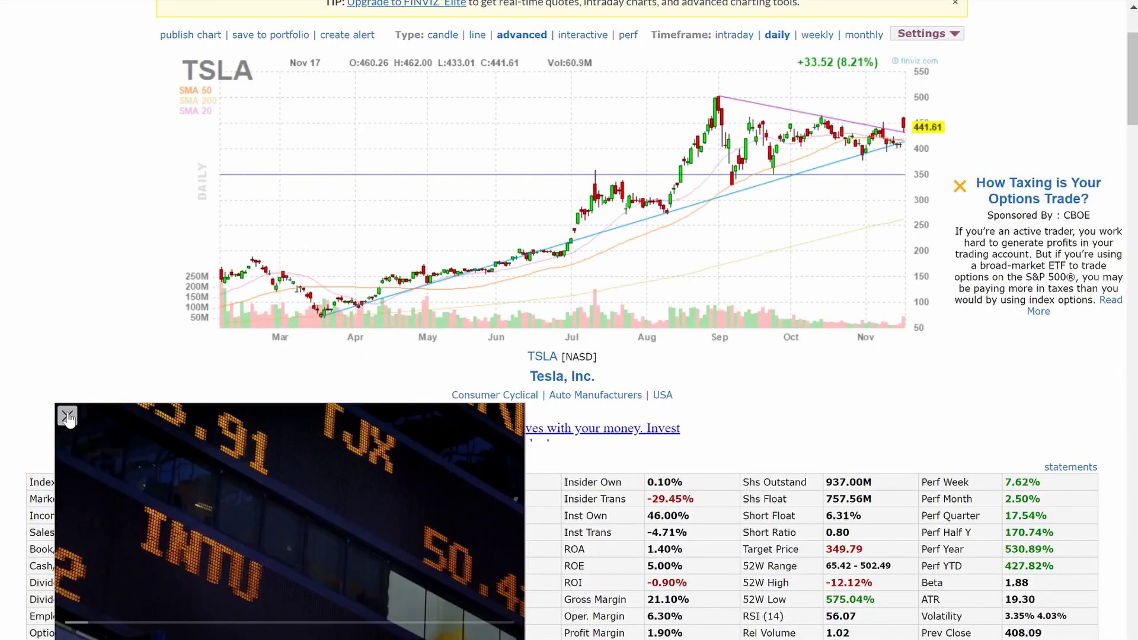
Locate Earnings in Tesla's Finviz table and set the INDEX row and column in the G2 formula to 11,6.
{"action": "left_click", "coordinate": [68, 418]}
{"action": "scroll", "coordinate": [77, 374], "scroll_direction": "down", "scroll_amount": 3}
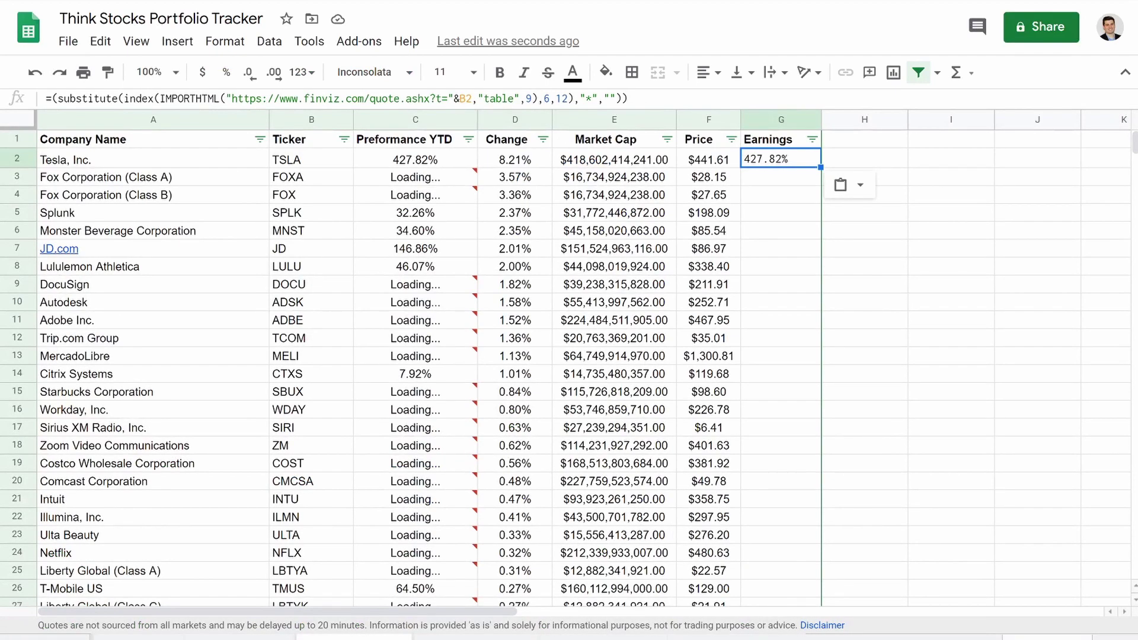
{"action": "left_click", "coordinate": [549, 98]}
{"action": "key", "text": "BackSpace"}
{"action": "type", "text": "11,"}
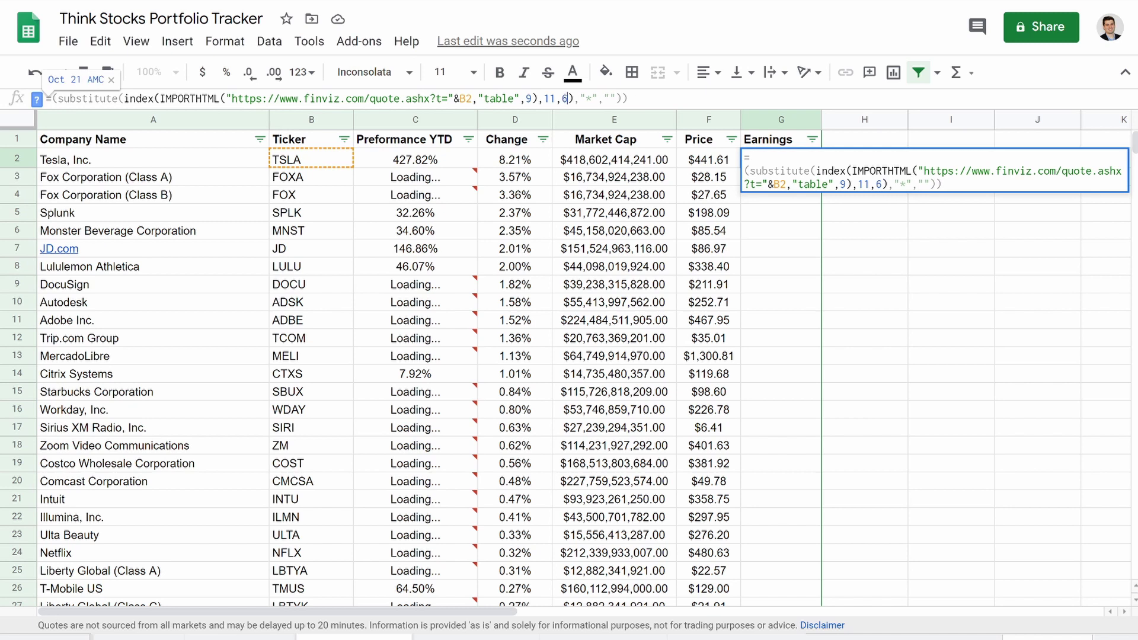
{"action": "key", "text": "Return"}
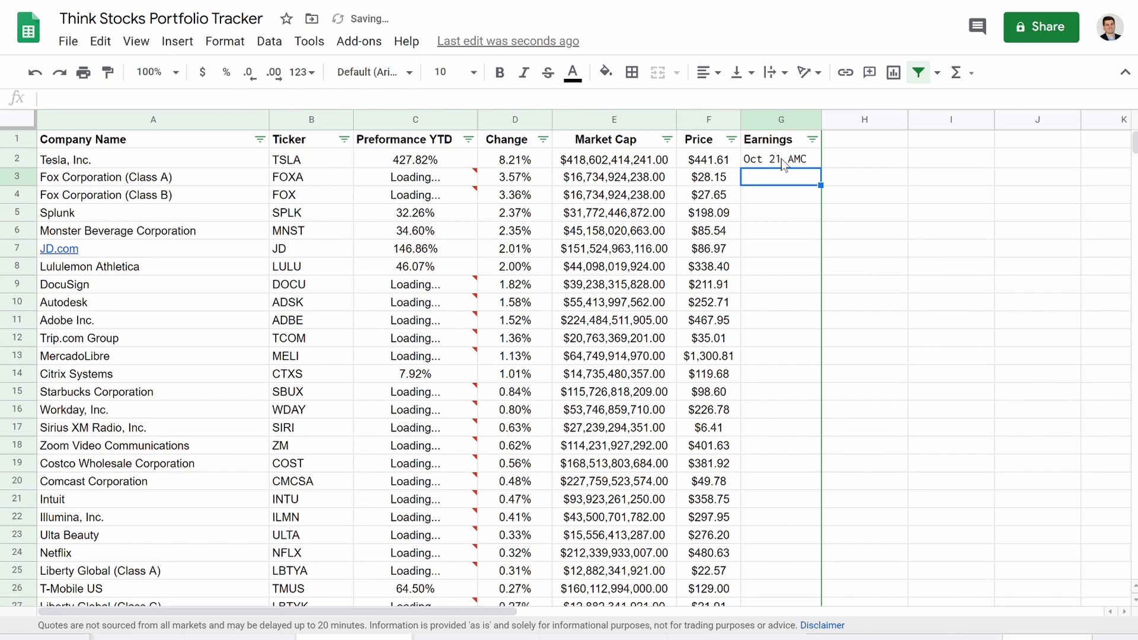
Fill the G2 Earnings formula down the column for all companies and center column G.
{"action": "left_click", "coordinate": [781, 158]}
{"action": "double_click", "coordinate": [821, 167]}
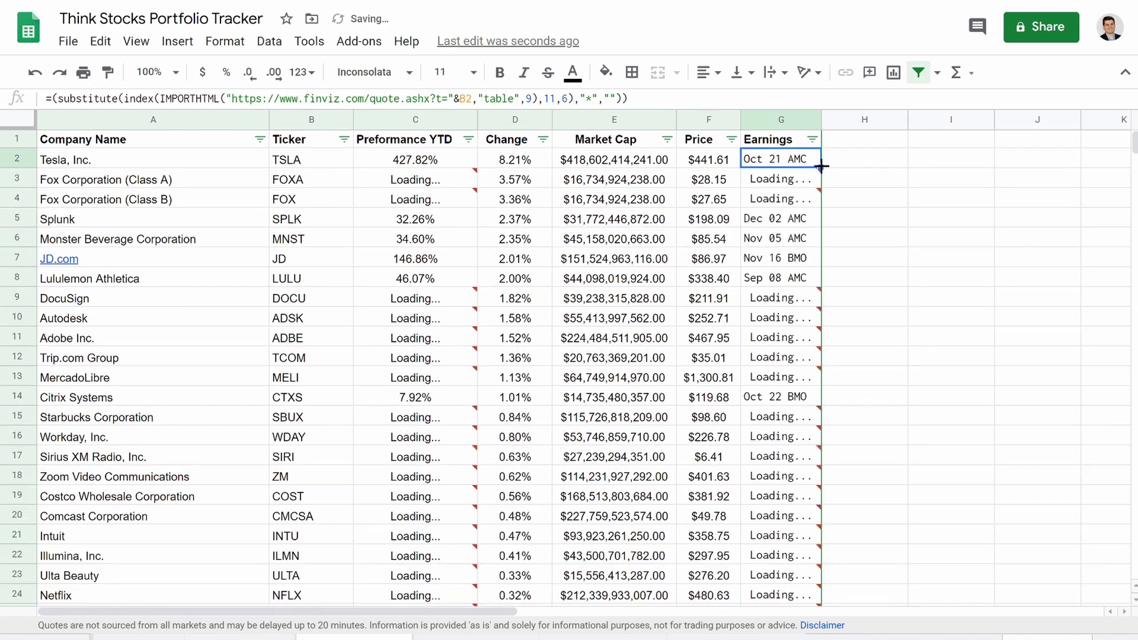
{"action": "left_click", "coordinate": [781, 121]}
{"action": "left_click", "coordinate": [709, 72]}
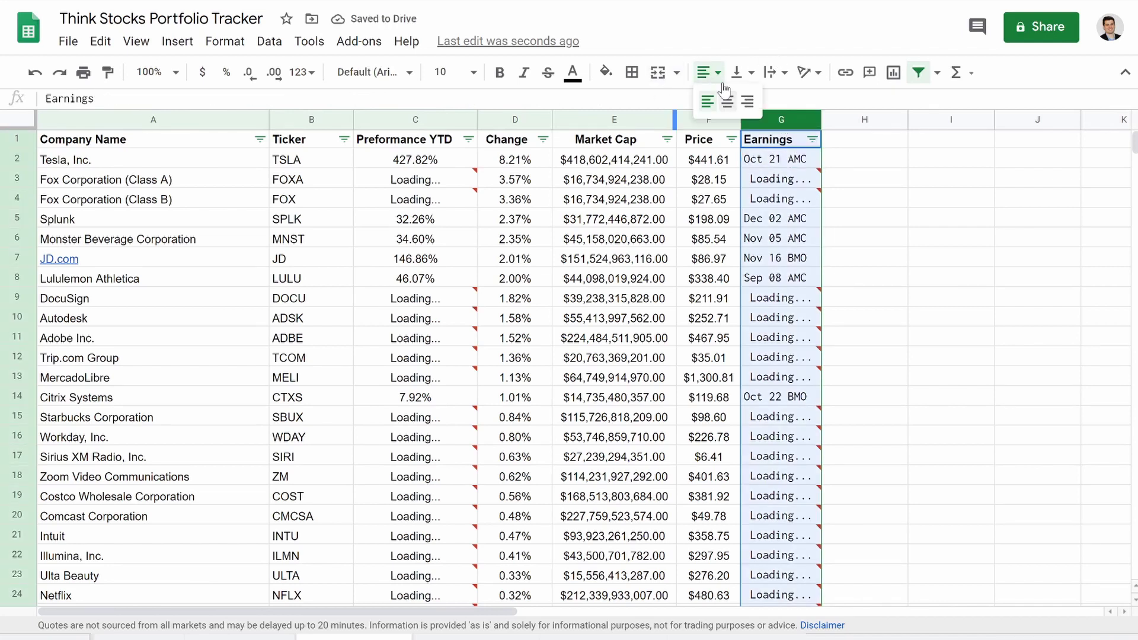
{"action": "left_click", "coordinate": [727, 100]}
{"action": "left_click", "coordinate": [926, 268]}
Set columns A to G to the Default (Arial) font at size 10 and check the table down to its last row.
{"action": "left_click_drag", "start_coordinate": [764, 121], "coordinate": [259, 120]}
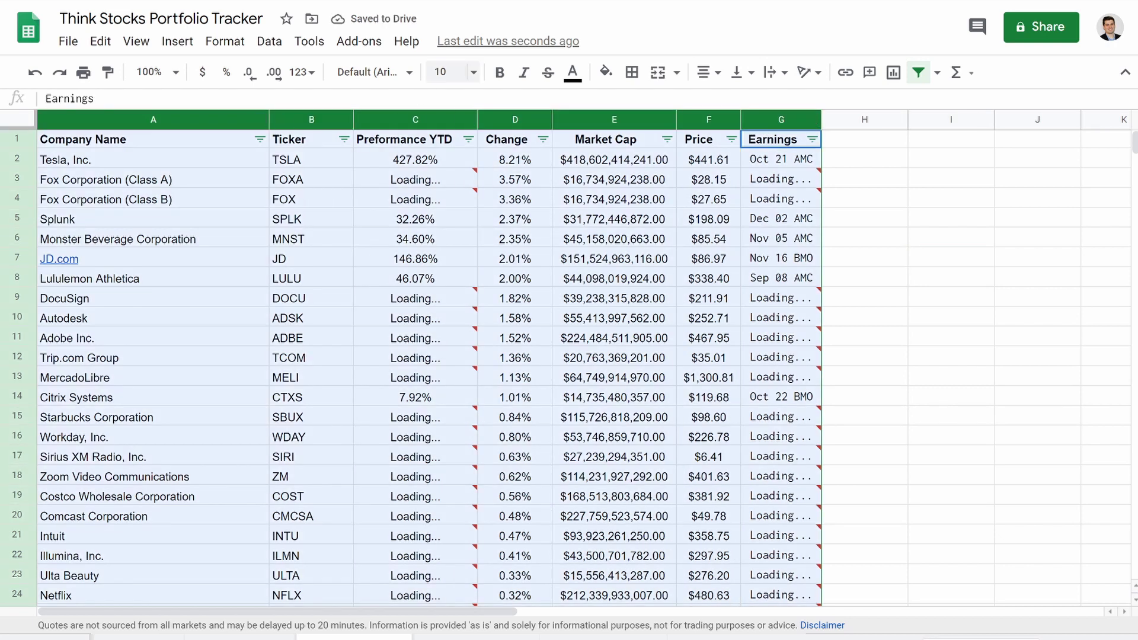
{"action": "left_click", "coordinate": [406, 73]}
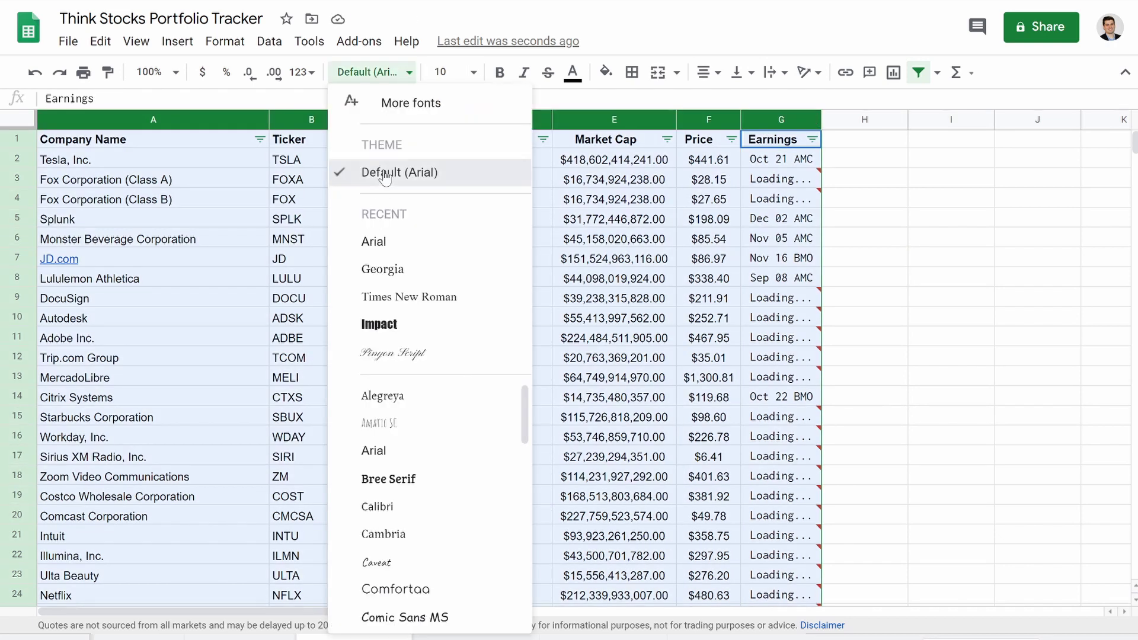
{"action": "left_click", "coordinate": [383, 174]}
{"action": "left_click", "coordinate": [473, 74]}
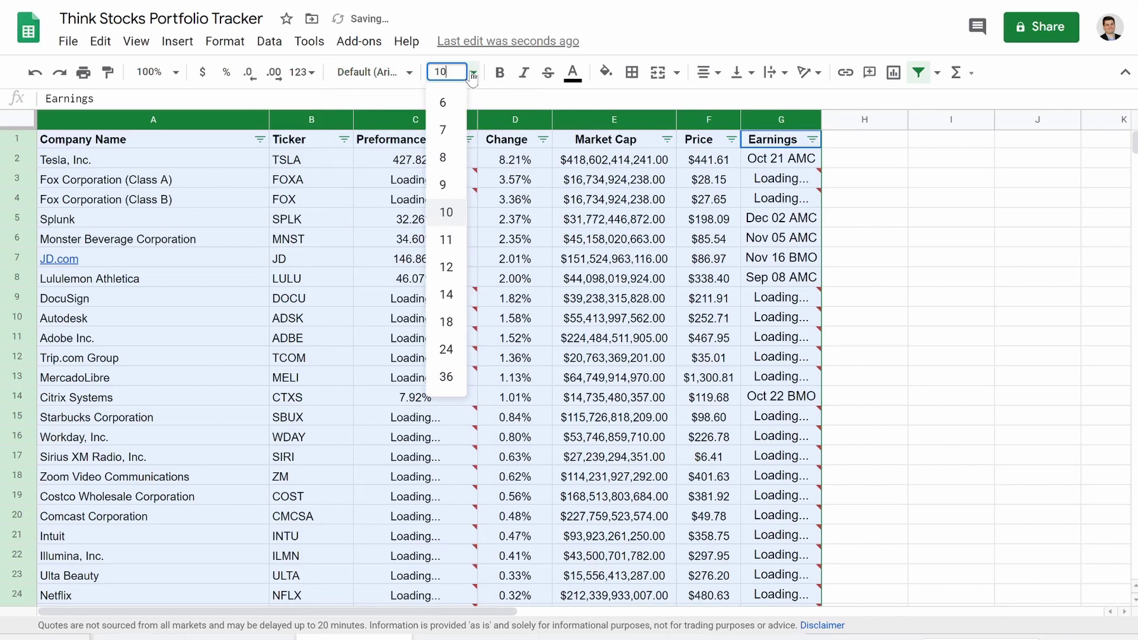
{"action": "left_click", "coordinate": [446, 212]}
{"action": "left_click", "coordinate": [934, 204]}
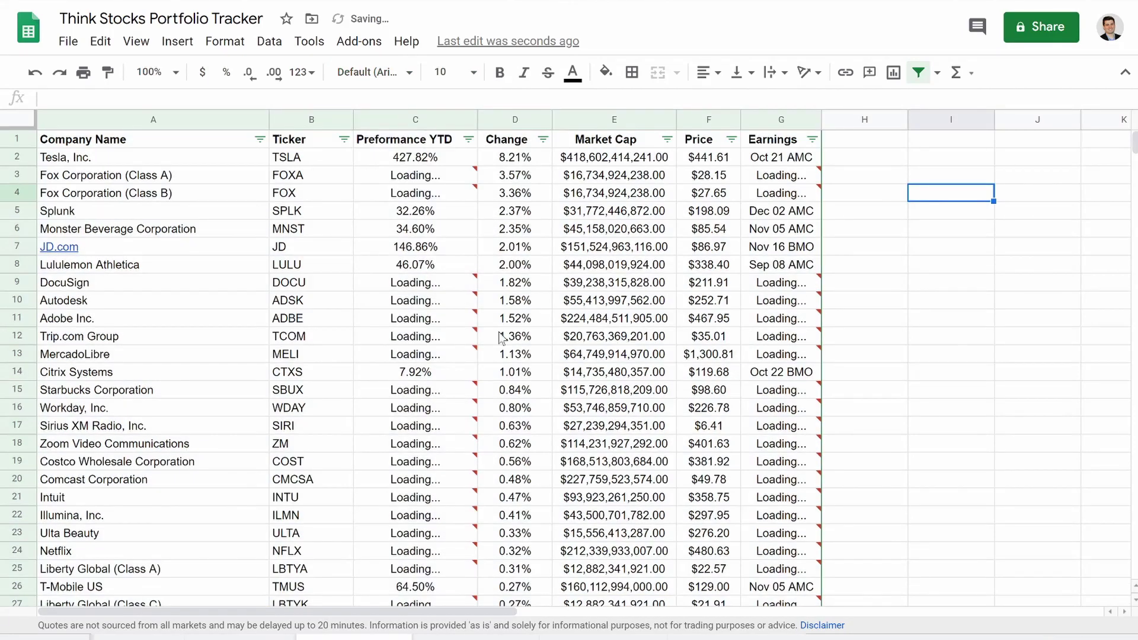
{"action": "scroll", "coordinate": [503, 338], "scroll_direction": "down", "scroll_amount": 20}
{"action": "scroll", "coordinate": [497, 338], "scroll_direction": "down", "scroll_amount": 8}
{"action": "scroll", "coordinate": [488, 399], "scroll_direction": "up", "scroll_amount": 20}
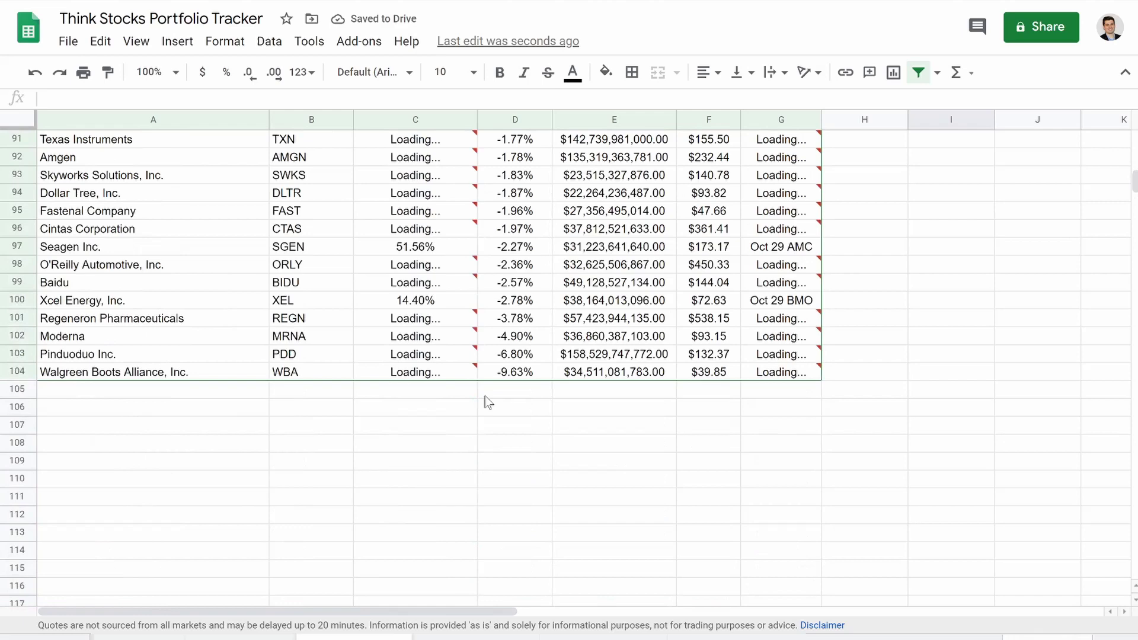
{"action": "scroll", "coordinate": [488, 402], "scroll_direction": "up", "scroll_amount": 6}
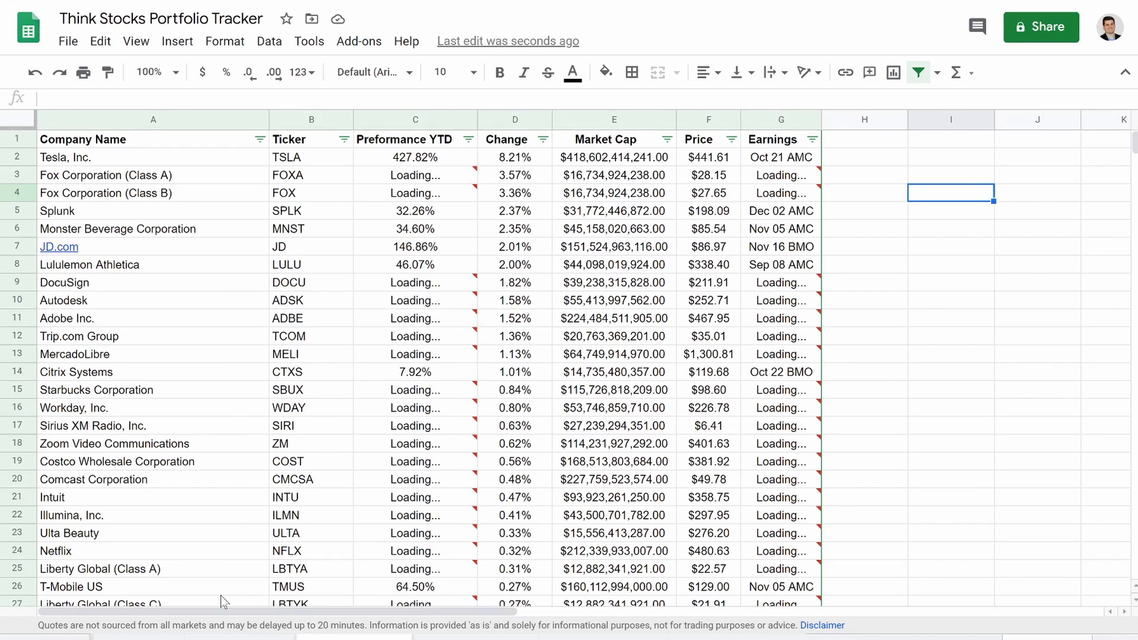
On the finished, color-coded tracker sheet, examine the Preformance YTD column's conditional format rules and the coloring down the company list.
{"action": "left_click", "coordinate": [240, 635]}
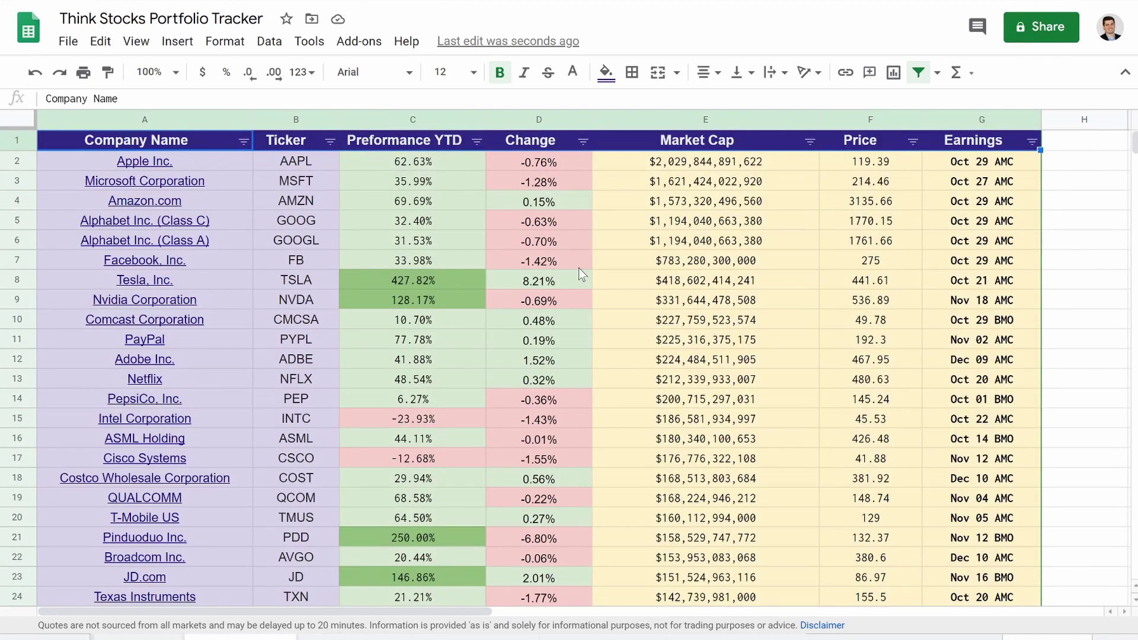
{"action": "left_click", "coordinate": [446, 278]}
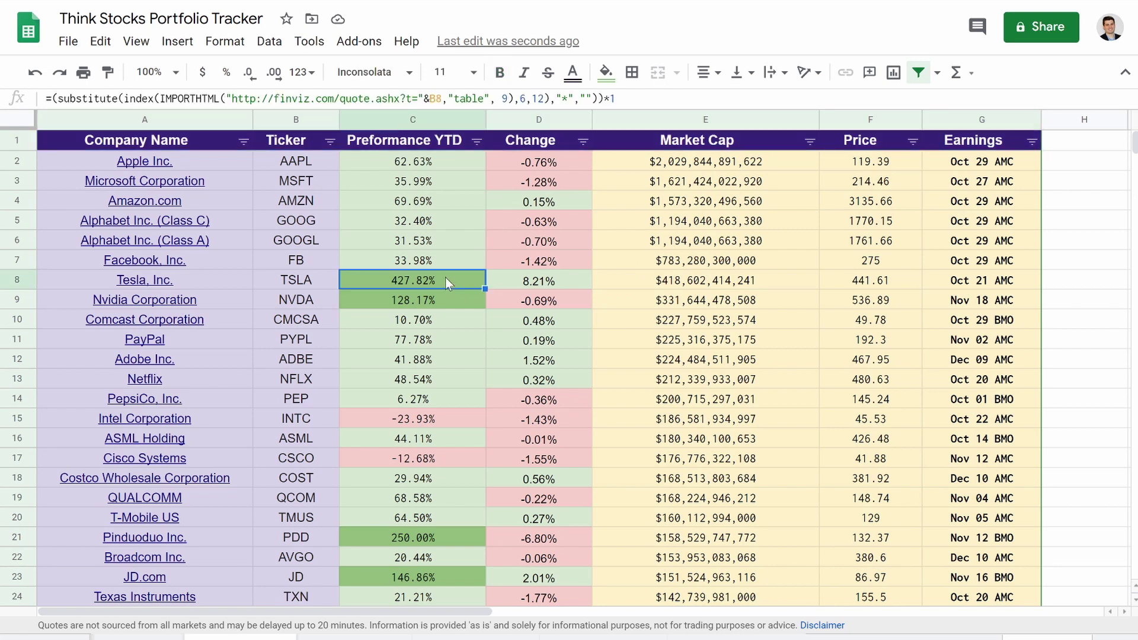
{"action": "right_click", "coordinate": [445, 276]}
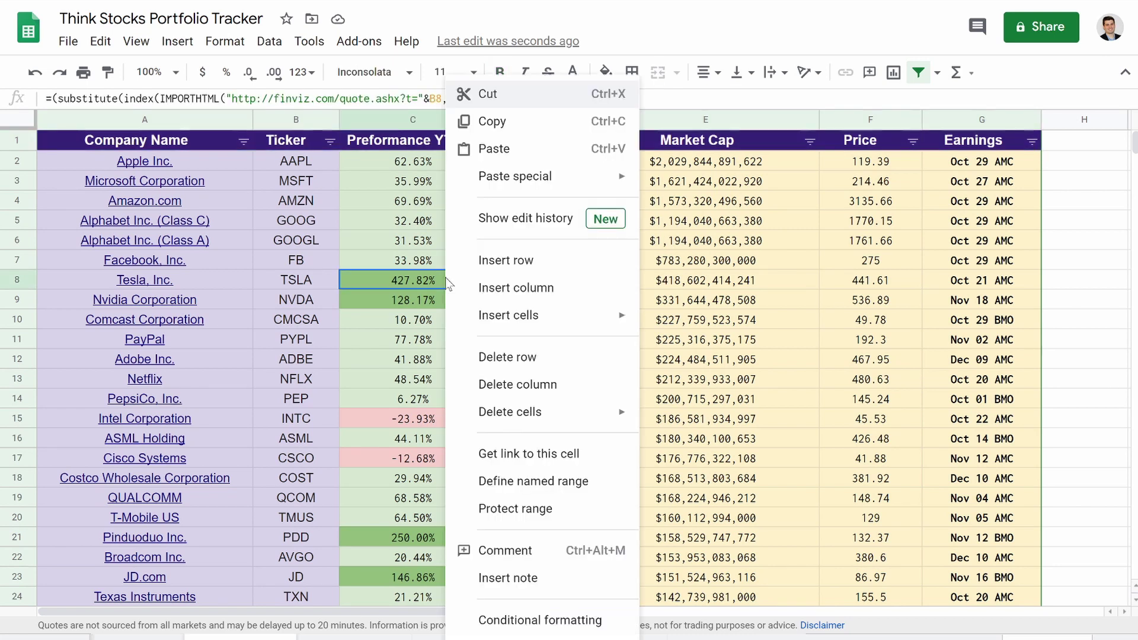
{"action": "left_click", "coordinate": [528, 620]}
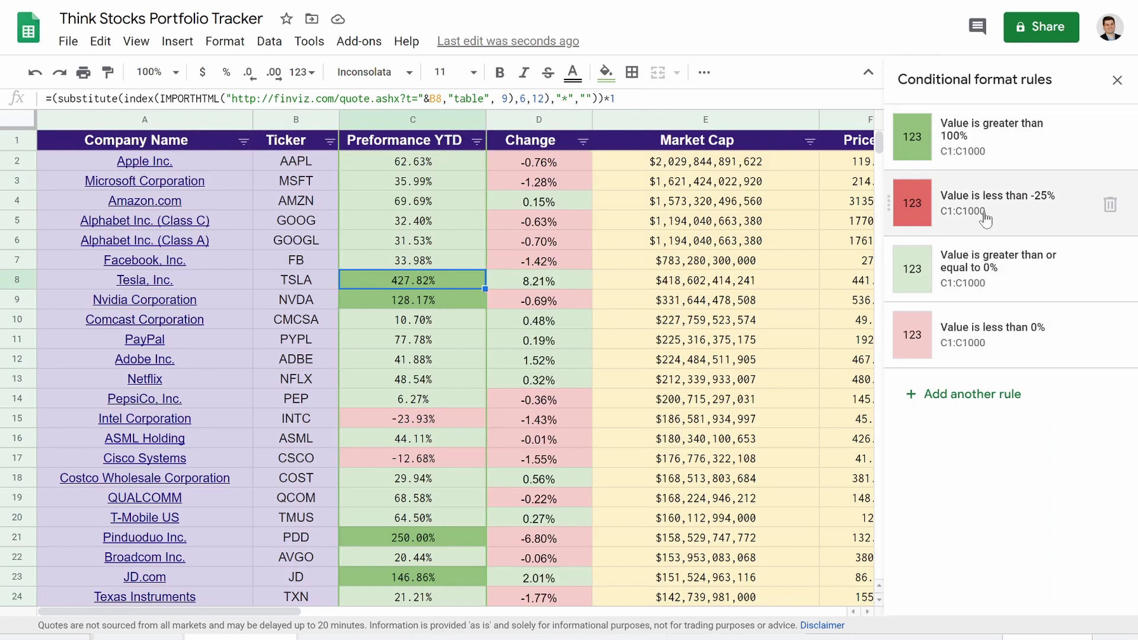
{"action": "left_click", "coordinate": [1117, 80]}
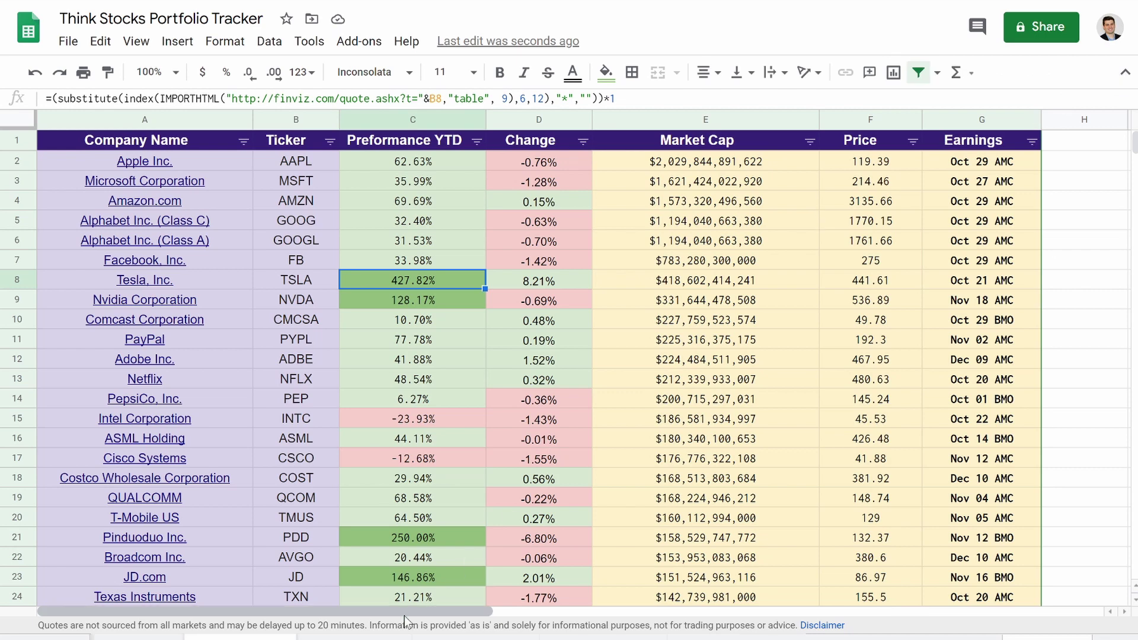
{"action": "scroll", "coordinate": [392, 397], "scroll_direction": "down", "scroll_amount": 20}
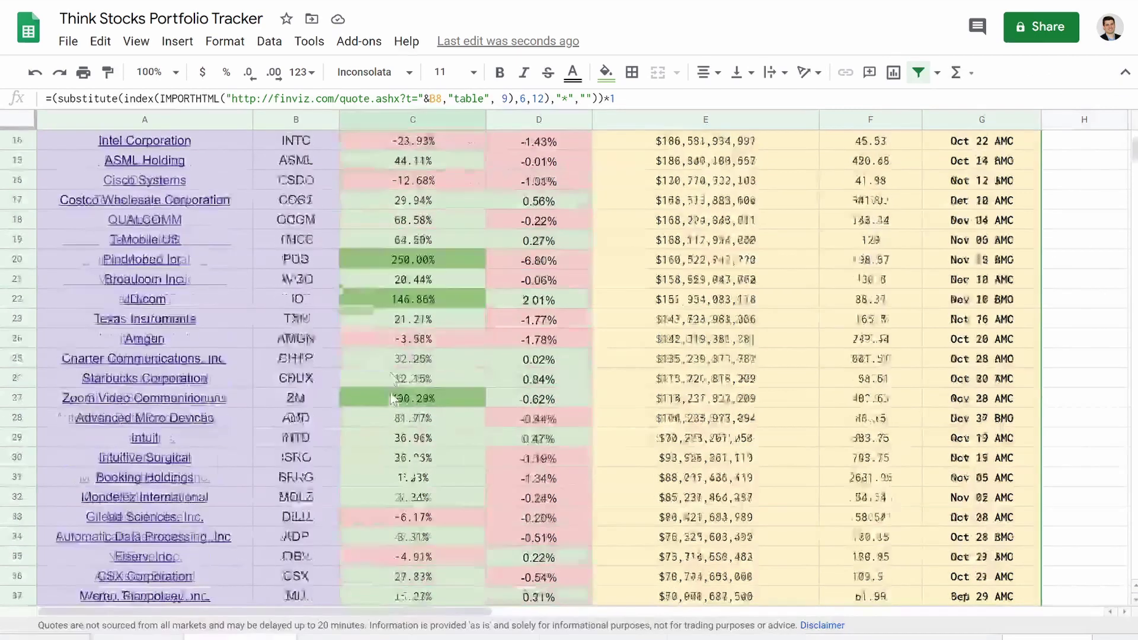
{"action": "scroll", "coordinate": [392, 397], "scroll_direction": "down", "scroll_amount": 6}
{"action": "scroll", "coordinate": [392, 397], "scroll_direction": "up", "scroll_amount": 20}
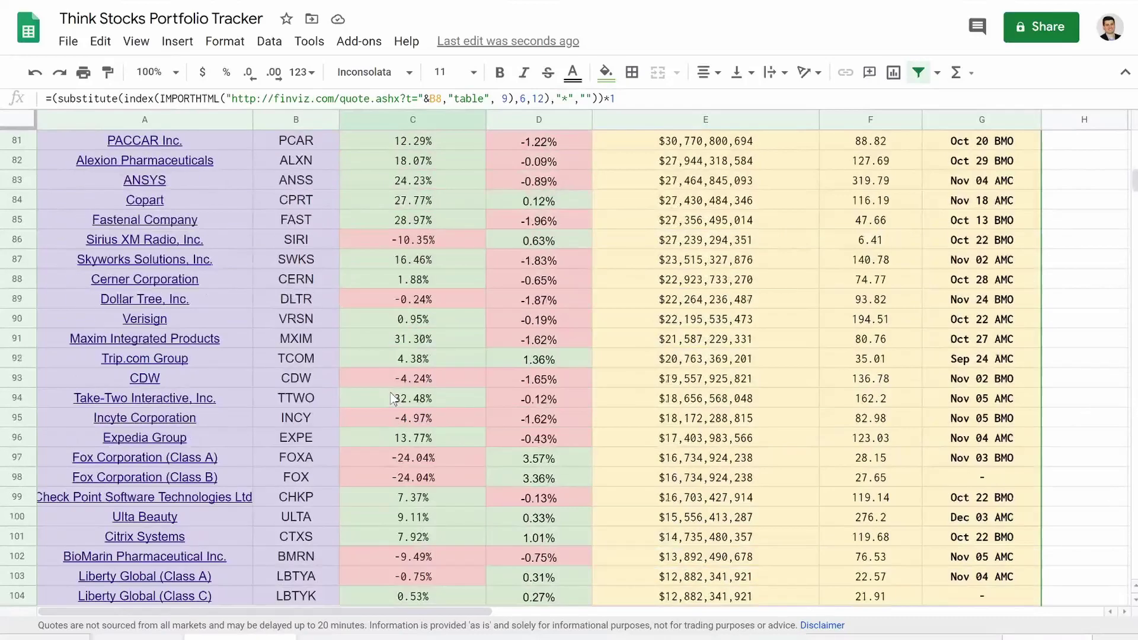
{"action": "scroll", "coordinate": [223, 485], "scroll_direction": "down", "scroll_amount": 20}
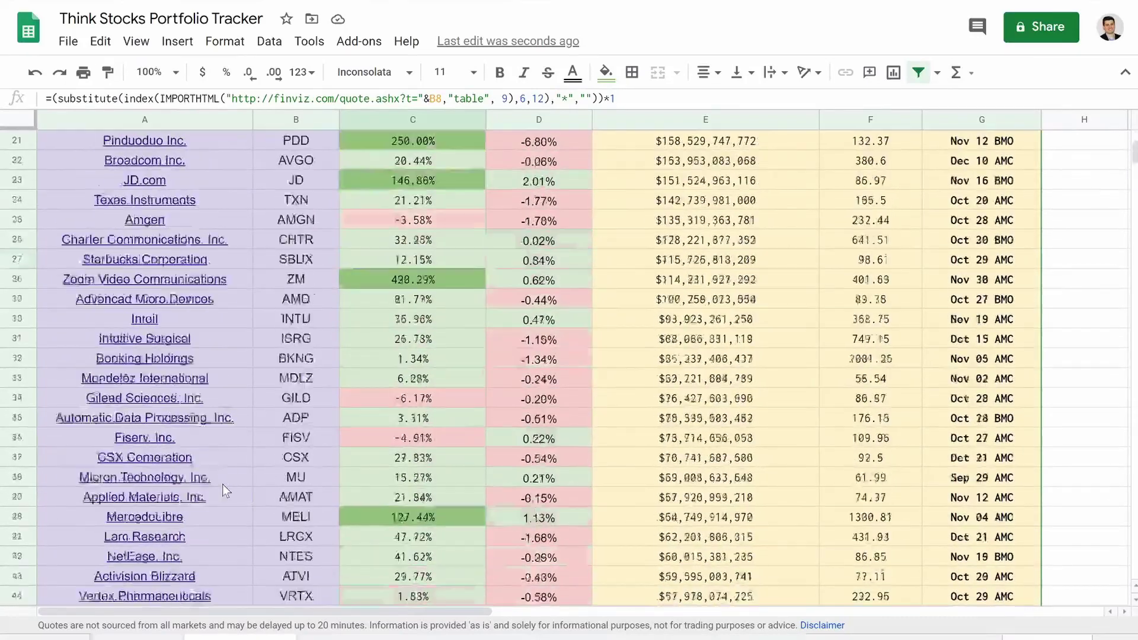
{"action": "scroll", "coordinate": [222, 485], "scroll_direction": "up", "scroll_amount": 20}
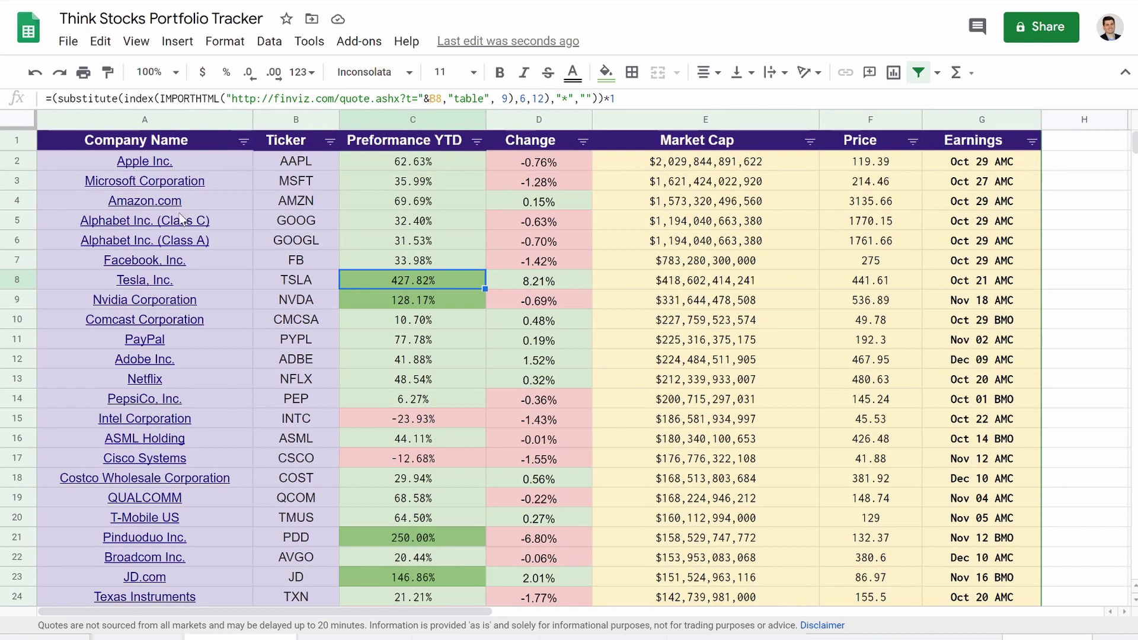
Select rows 11 to 13 for PayPal, Adobe and Netflix and examine their prices and earnings dates.
{"action": "mouse_move", "coordinate": [119, 458]}
{"action": "scroll", "coordinate": [118, 458], "scroll_direction": "down", "scroll_amount": 1}
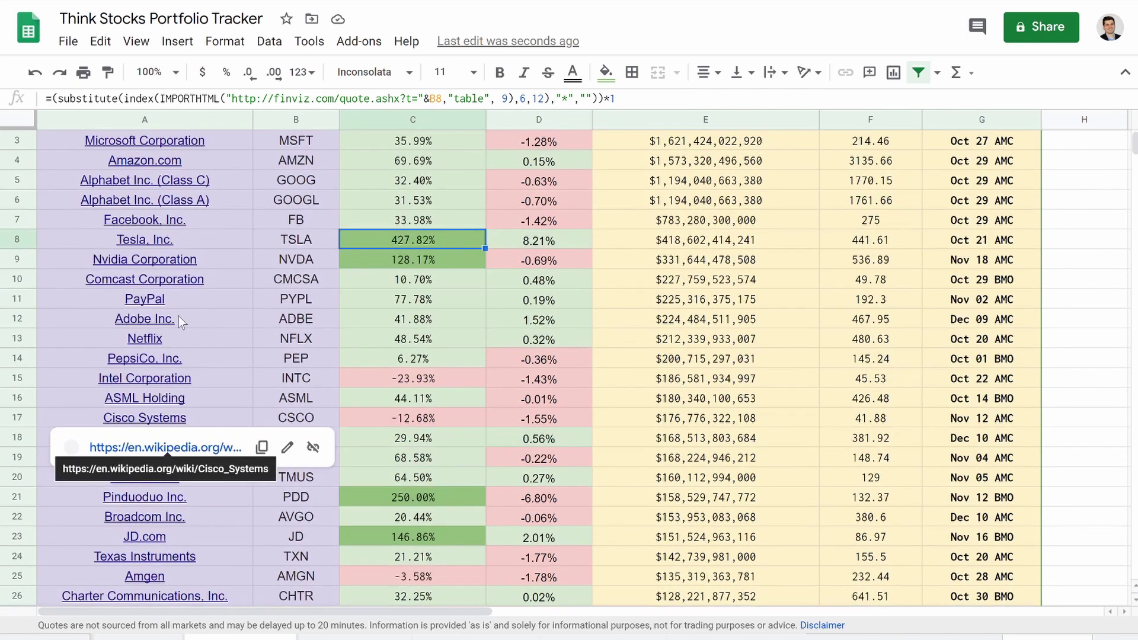
{"action": "left_click", "coordinate": [56, 358]}
{"action": "left_click_drag", "start_coordinate": [10, 338], "coordinate": [11, 300]}
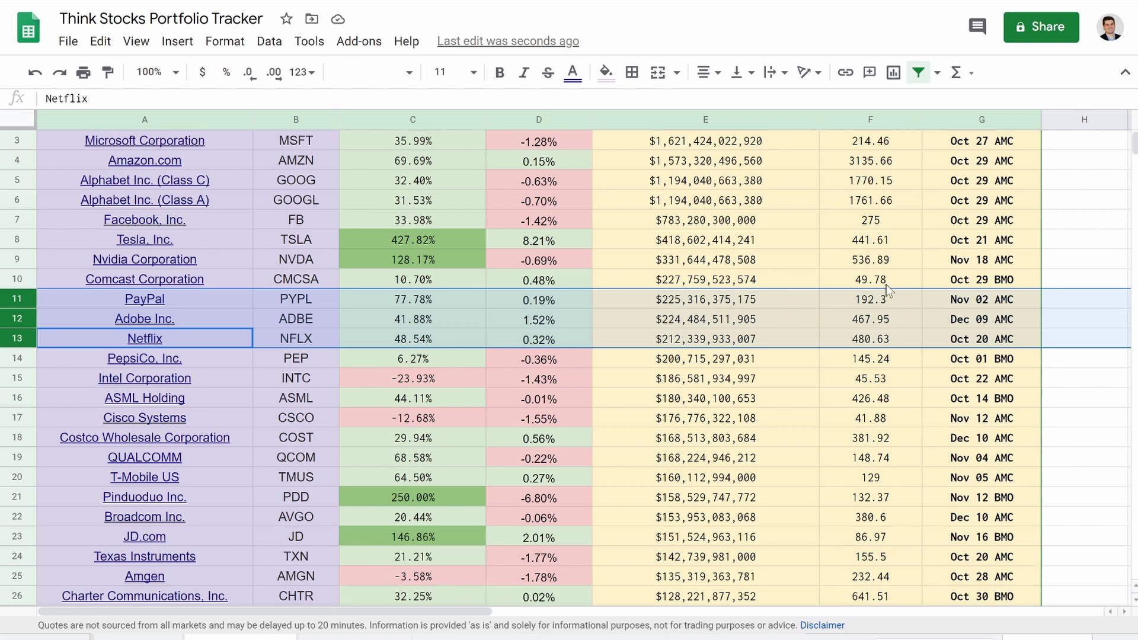
{"action": "scroll", "coordinate": [898, 340], "scroll_direction": "up", "scroll_amount": 1}
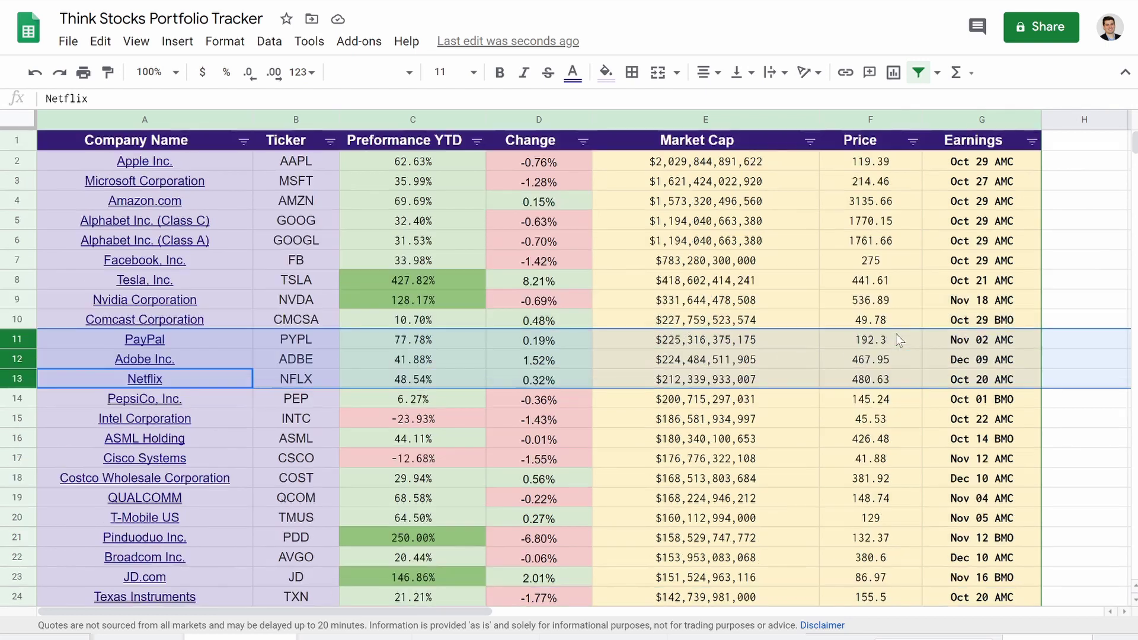
{"action": "scroll", "coordinate": [899, 339], "scroll_direction": "down", "scroll_amount": 1}
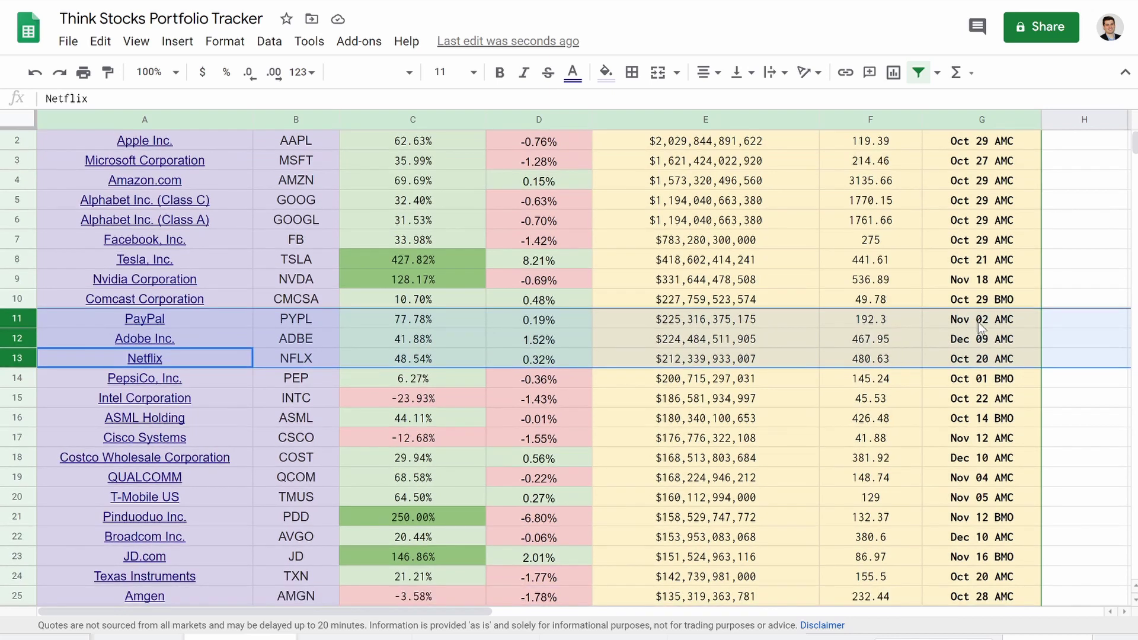
{"action": "scroll", "coordinate": [979, 324], "scroll_direction": "up", "scroll_amount": 1}
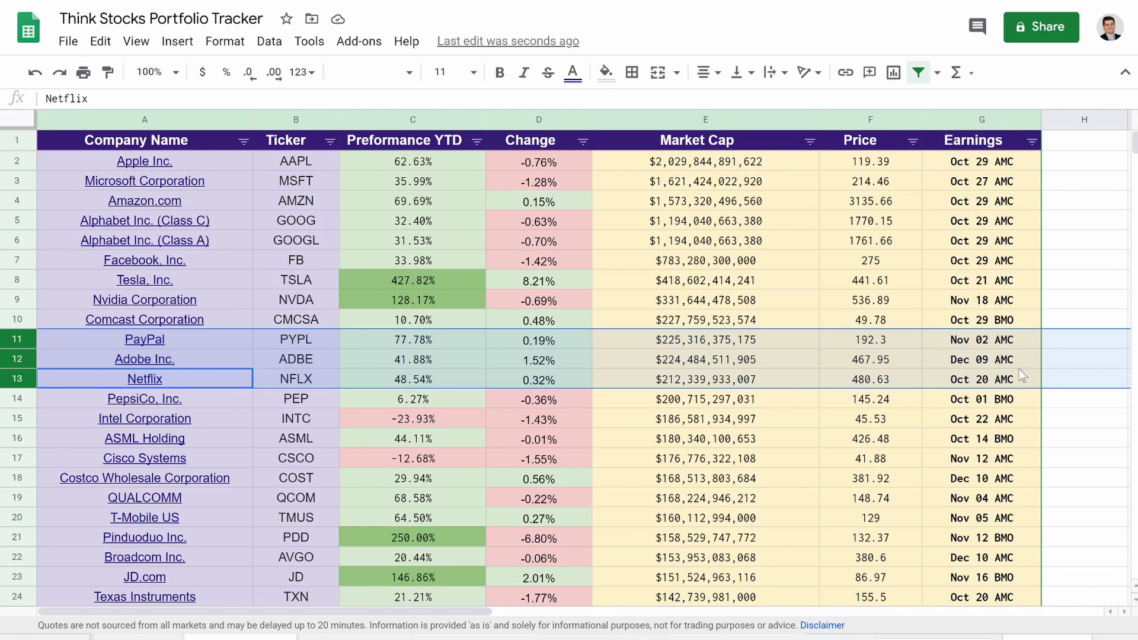
Clear the row selection and sort the tracker table by the Earnings column in A → Z order.
{"action": "left_click", "coordinate": [1078, 299]}
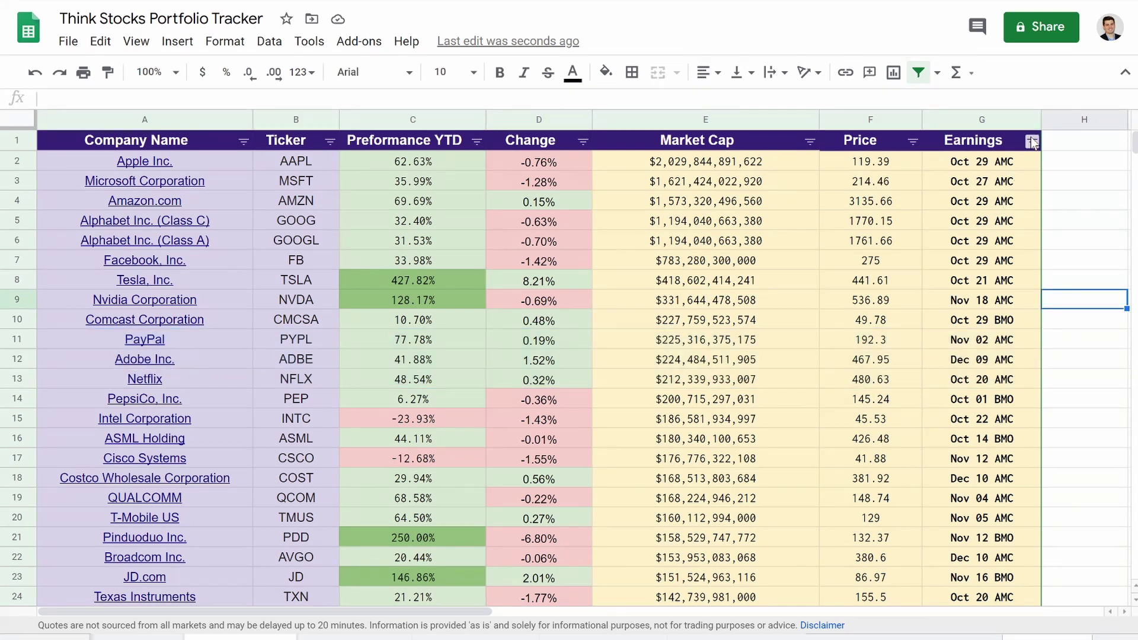
{"action": "left_click", "coordinate": [1032, 142]}
{"action": "left_click", "coordinate": [821, 166]}
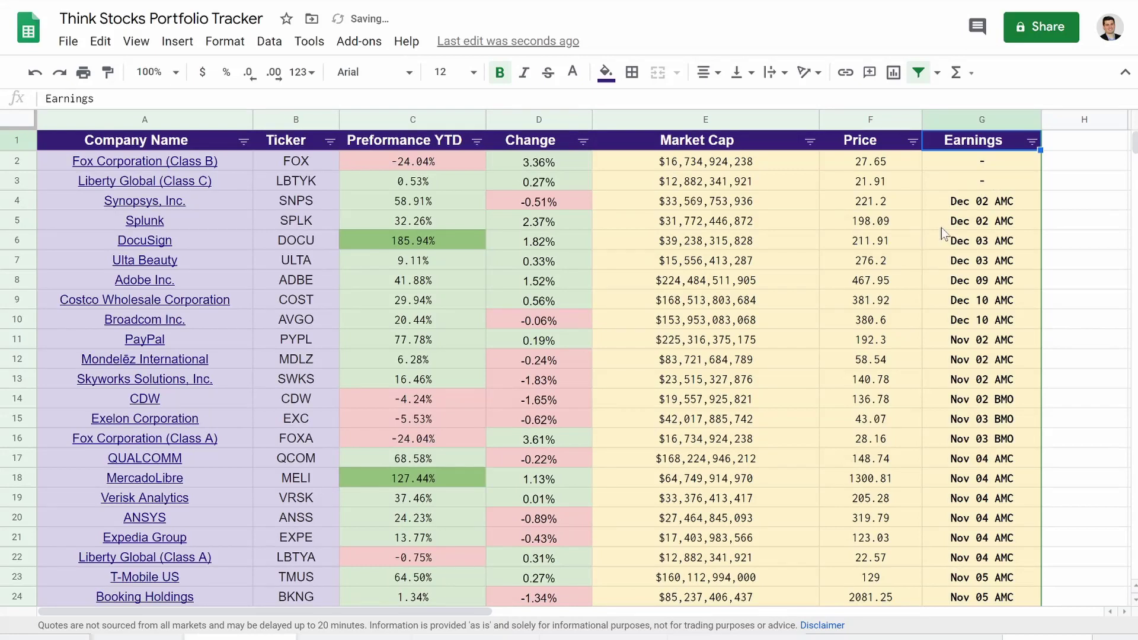
Examine how the Earnings dates are grouped down the sorted list, selecting the Nov 12 companies in rows 33 to 35.
{"action": "scroll", "coordinate": [979, 334], "scroll_direction": "down", "scroll_amount": 5}
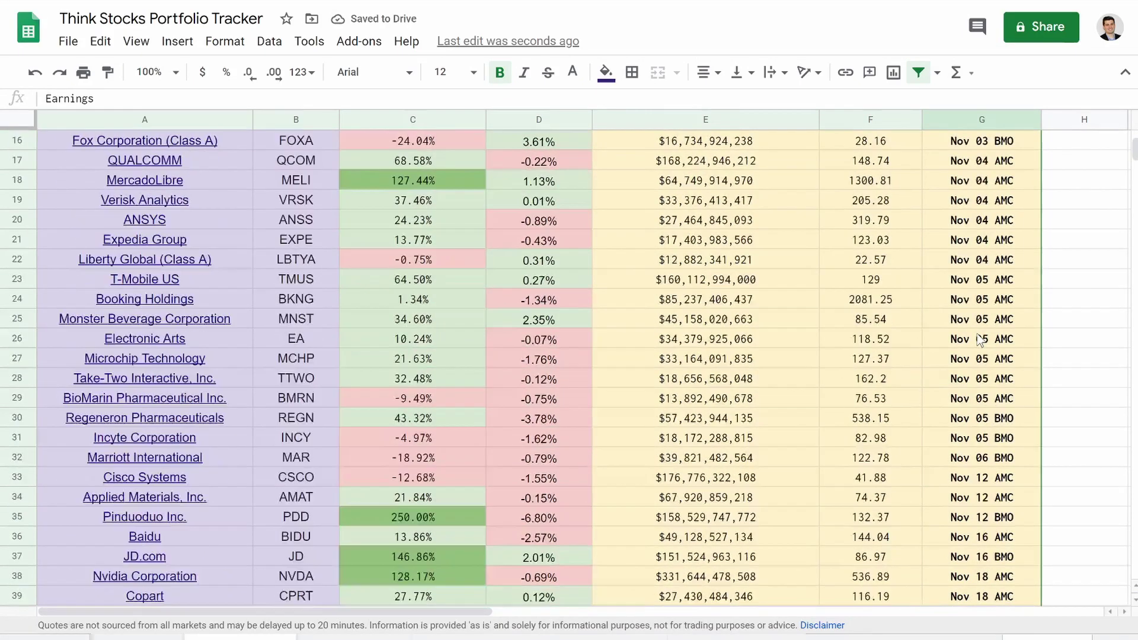
{"action": "scroll", "coordinate": [979, 332], "scroll_direction": "up", "scroll_amount": 4}
{"action": "scroll", "coordinate": [972, 326], "scroll_direction": "down", "scroll_amount": 1}
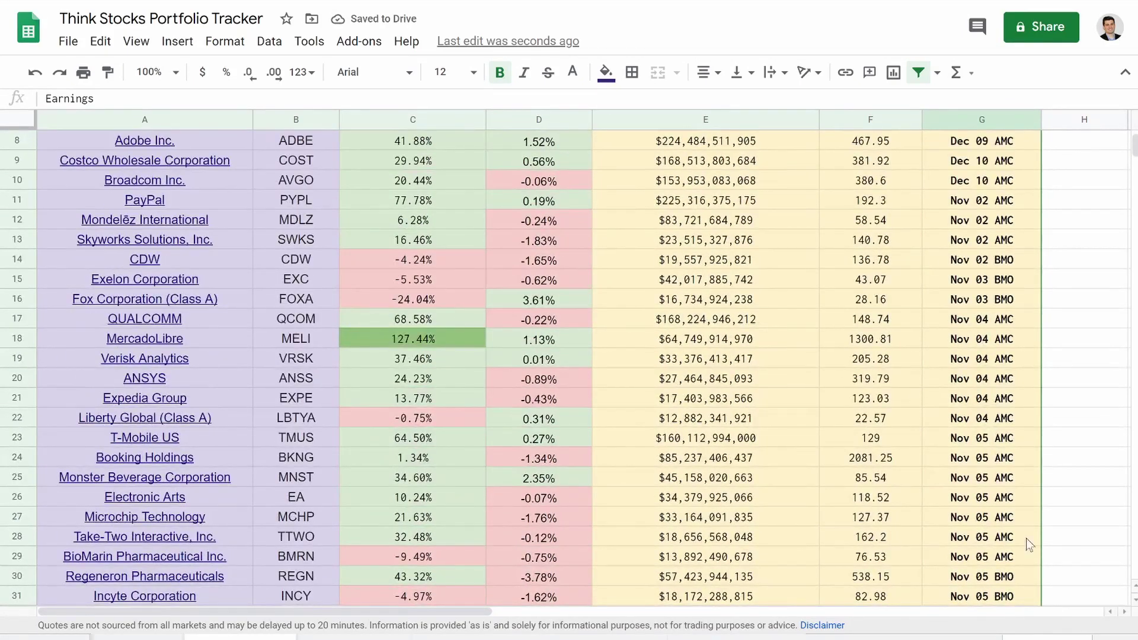
{"action": "scroll", "coordinate": [1007, 504], "scroll_direction": "down", "scroll_amount": 5}
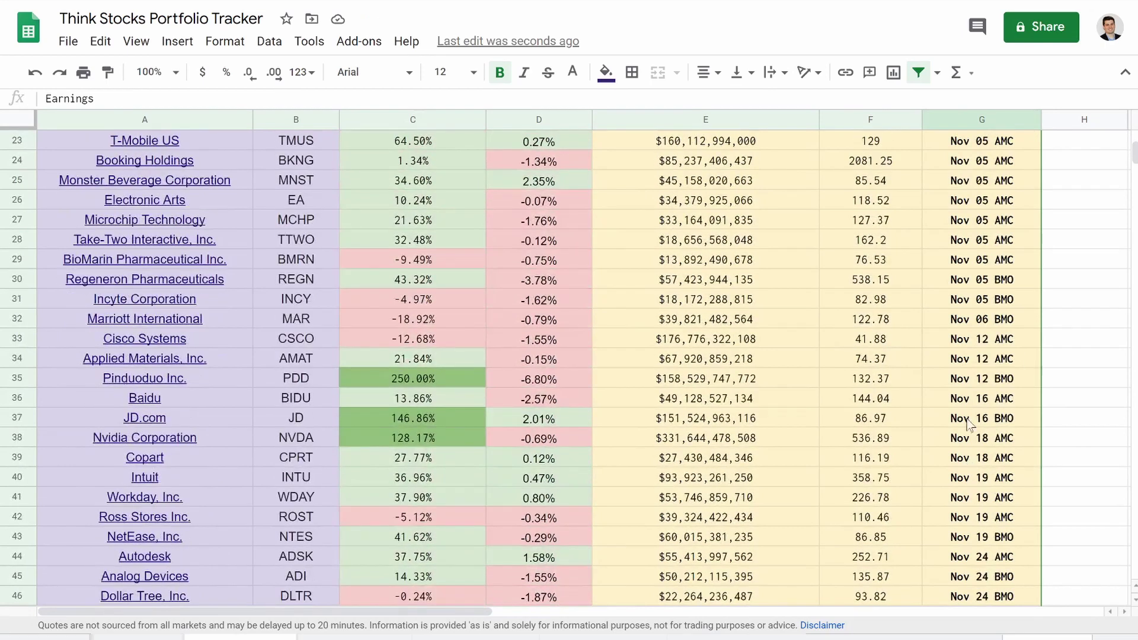
{"action": "scroll", "coordinate": [967, 422], "scroll_direction": "down", "scroll_amount": 3}
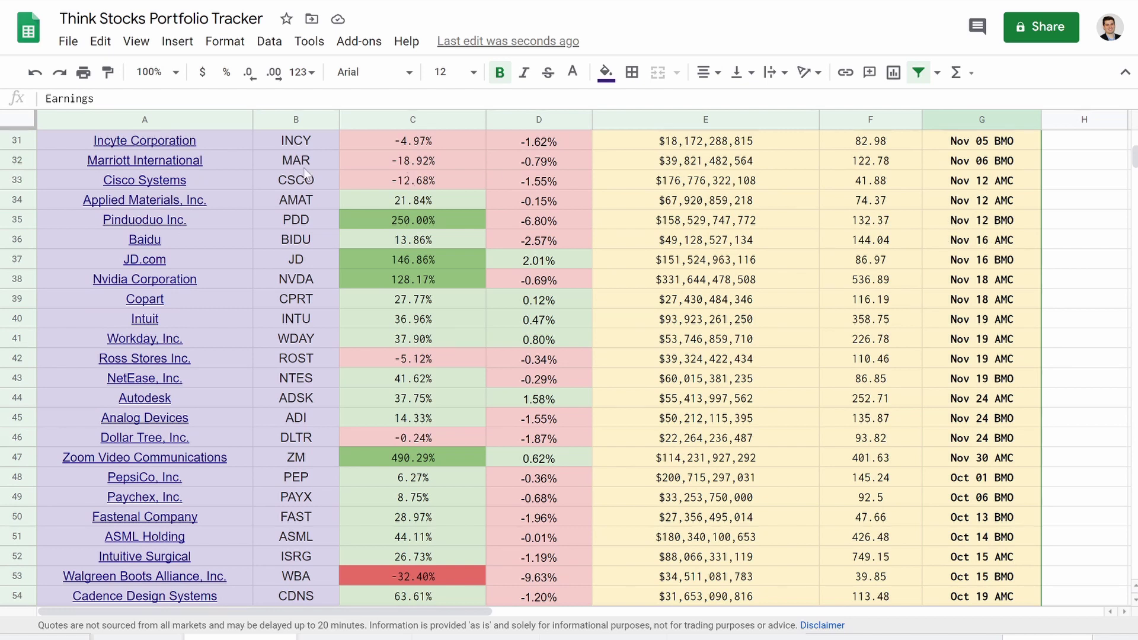
{"action": "left_click_drag", "start_coordinate": [23, 185], "coordinate": [21, 219]}
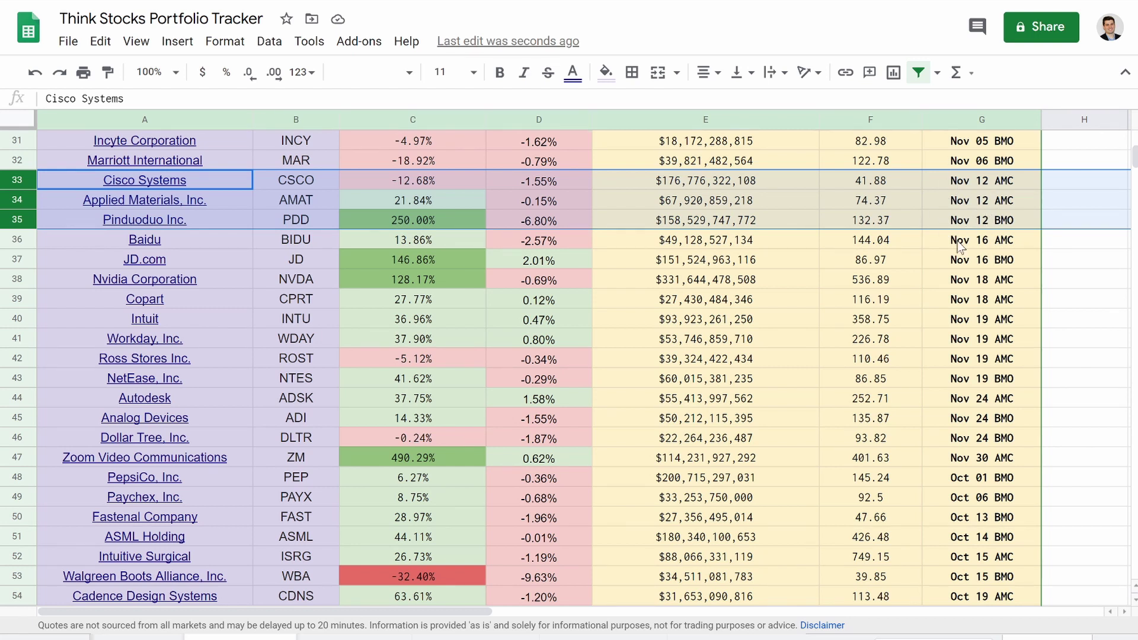
{"action": "scroll", "coordinate": [960, 246], "scroll_direction": "up", "scroll_amount": 2}
{"action": "scroll", "coordinate": [979, 341], "scroll_direction": "up", "scroll_amount": 5}
{"action": "scroll", "coordinate": [979, 341], "scroll_direction": "right", "scroll_amount": 2}
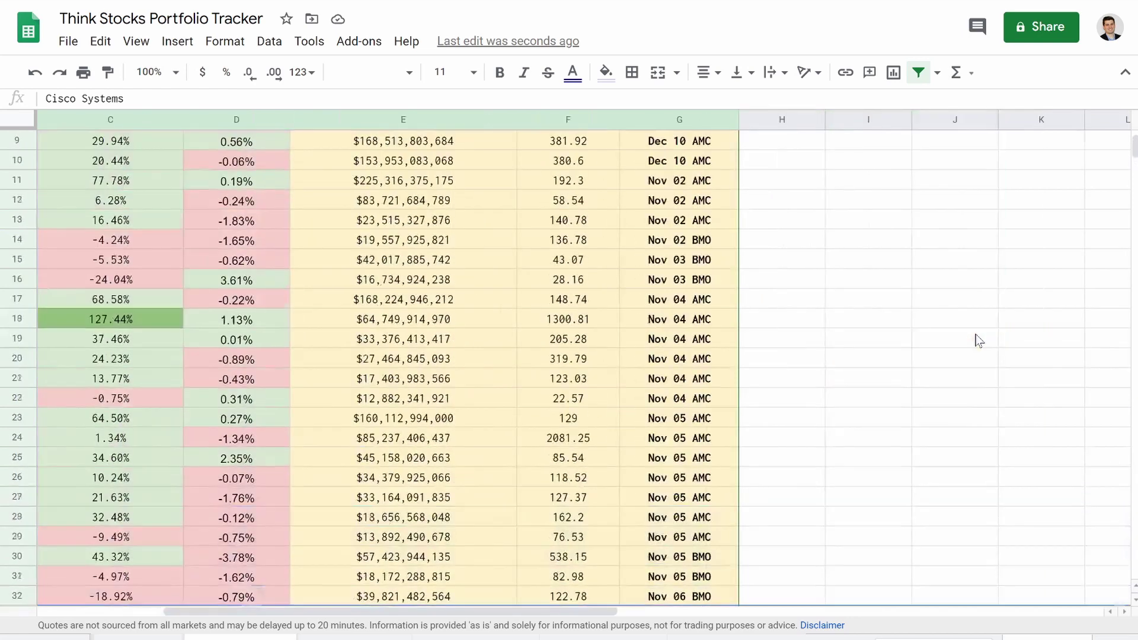
{"action": "scroll", "coordinate": [979, 341], "scroll_direction": "left", "scroll_amount": 2}
{"action": "scroll", "coordinate": [979, 341], "scroll_direction": "down", "scroll_amount": 5}
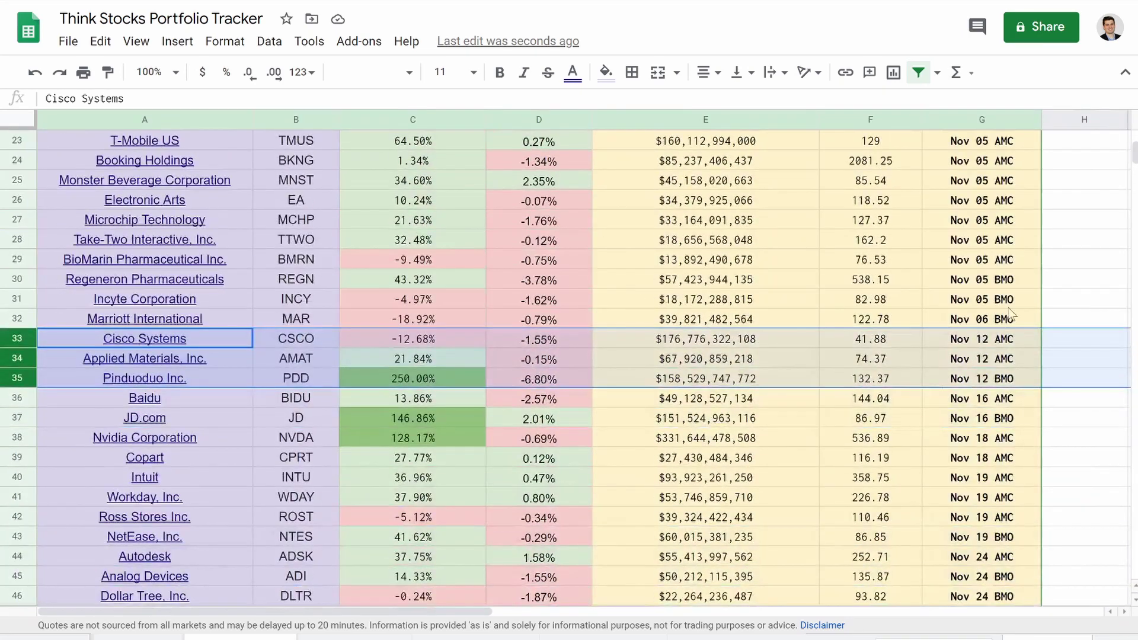
{"action": "scroll", "coordinate": [836, 353], "scroll_direction": "up", "scroll_amount": 8}
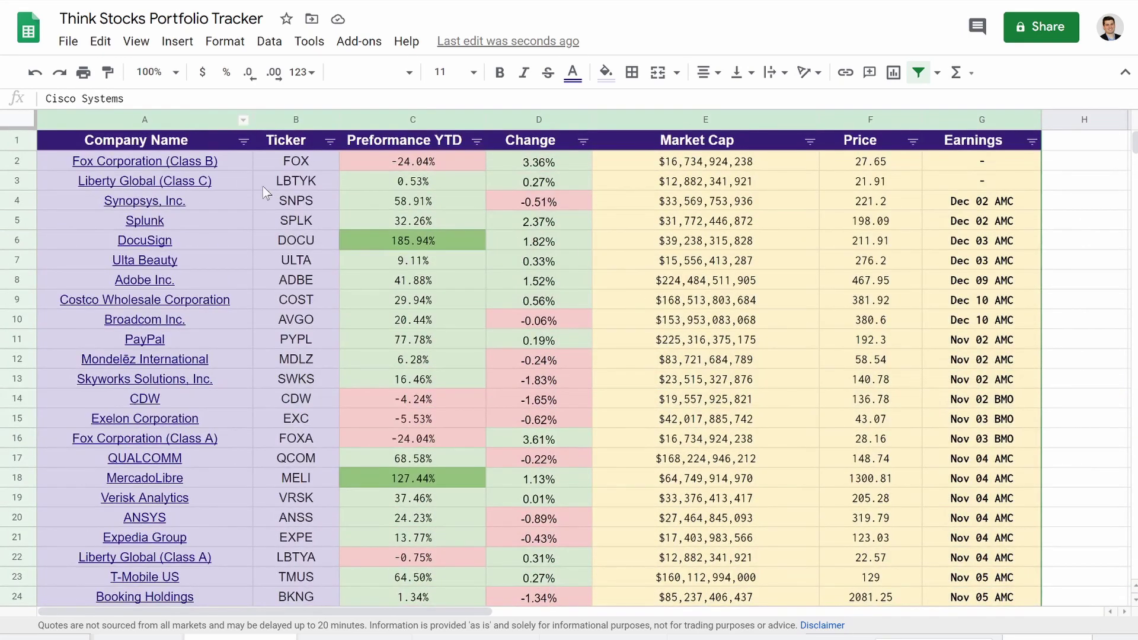
Sort the tracker table by Company Name in A → Z order and check the list down to its last row.
{"action": "left_click", "coordinate": [243, 142]}
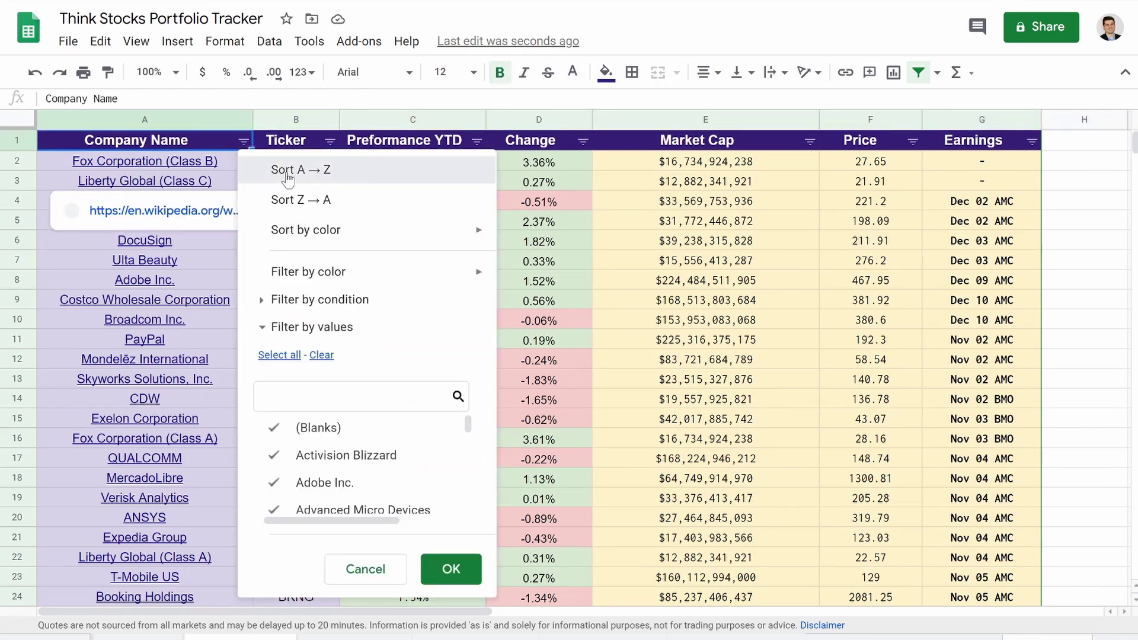
{"action": "left_click", "coordinate": [286, 172]}
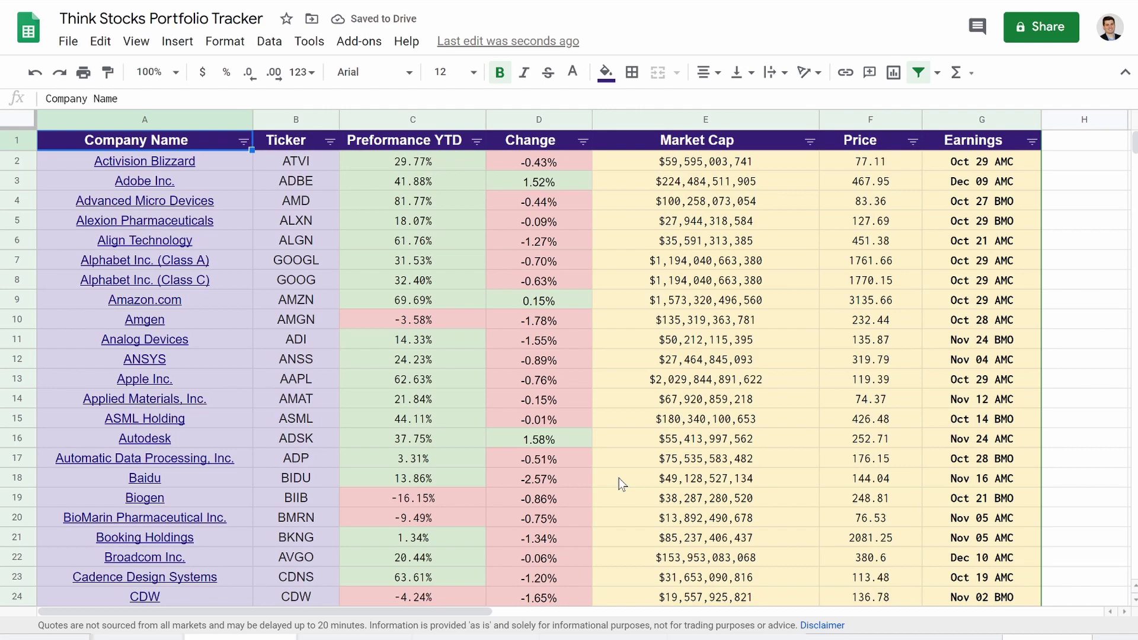
{"action": "scroll", "coordinate": [622, 484], "scroll_direction": "down", "scroll_amount": 20}
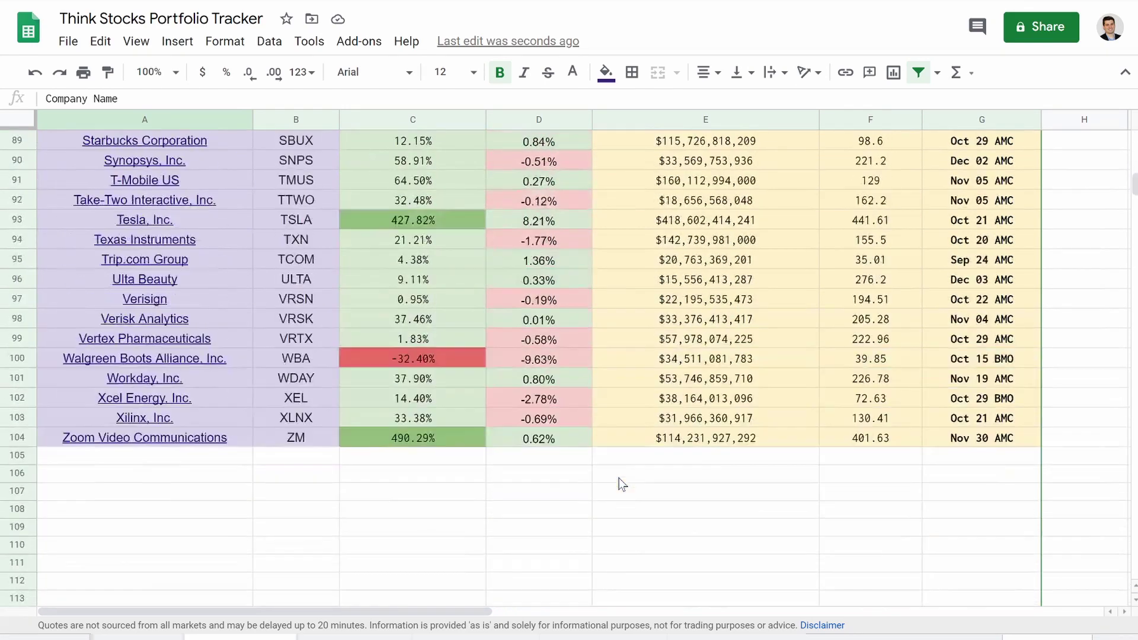
{"action": "scroll", "coordinate": [622, 484], "scroll_direction": "up", "scroll_amount": 20}
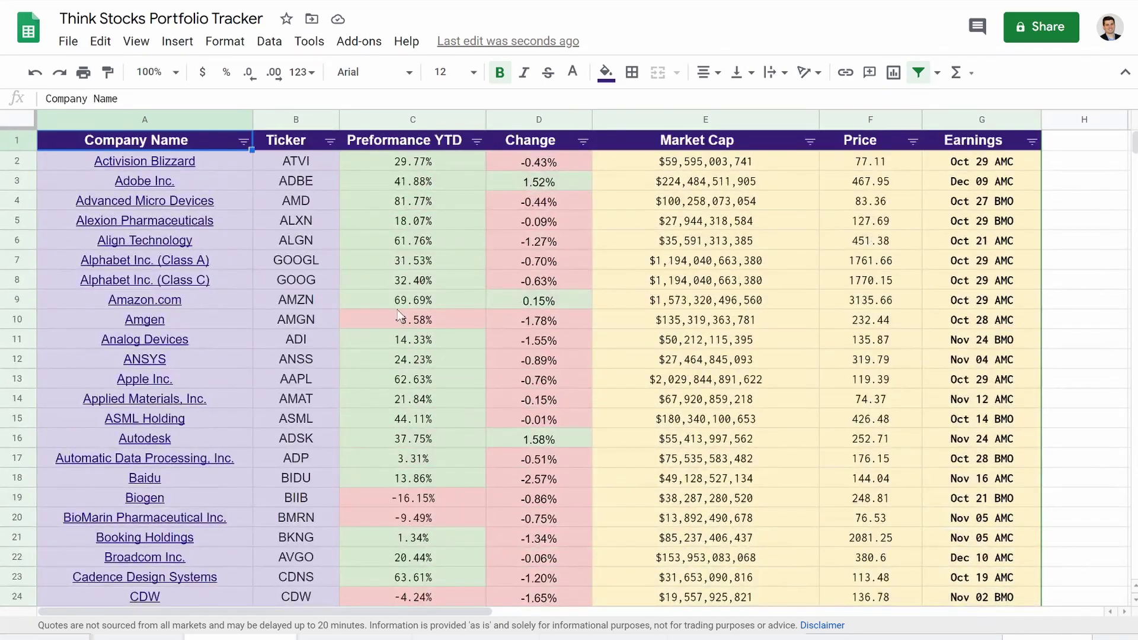